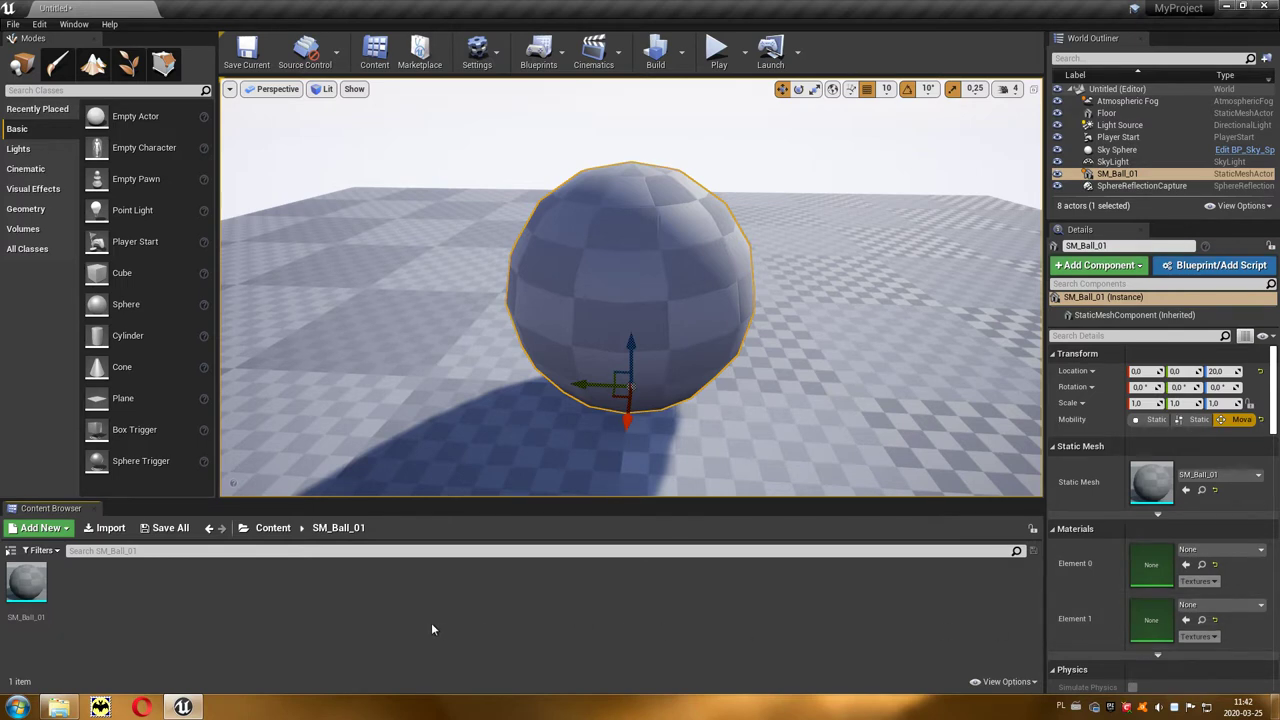
Create a new material named M_Ball_01 beside SM_Ball_01 and open it for editing.
right_click(134, 593)
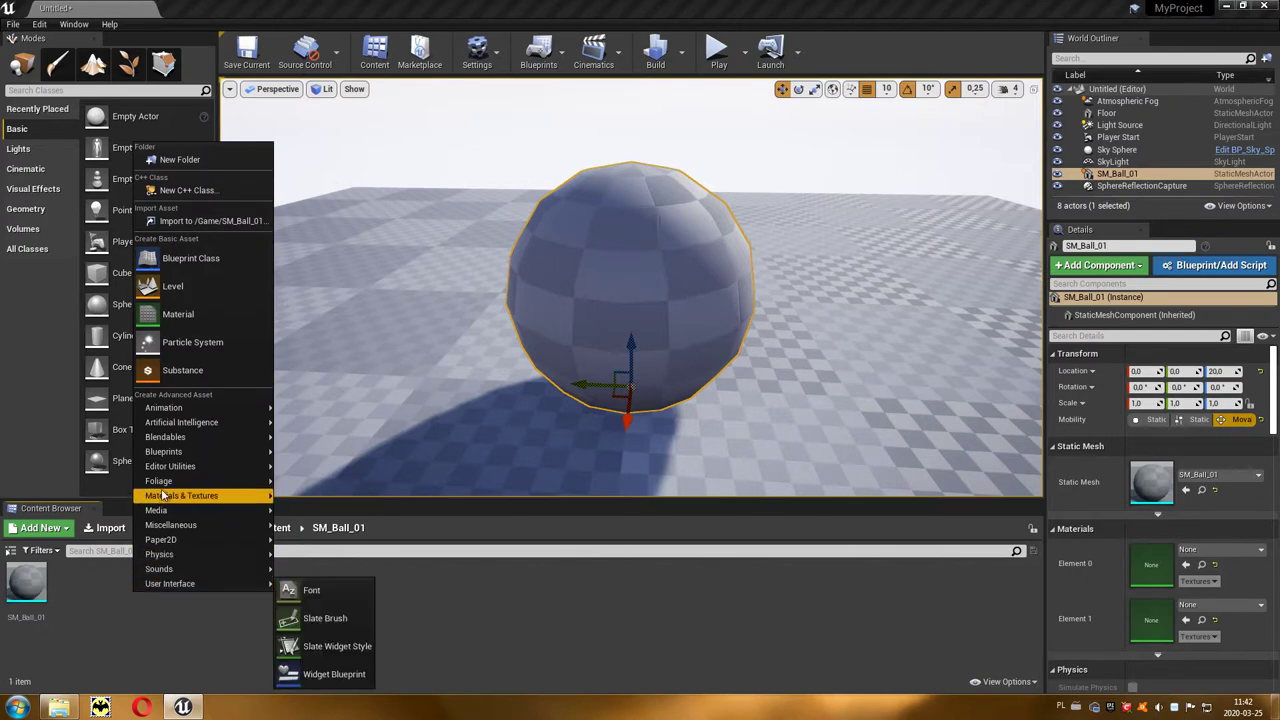
click(215, 316)
text(M_Ball_01)
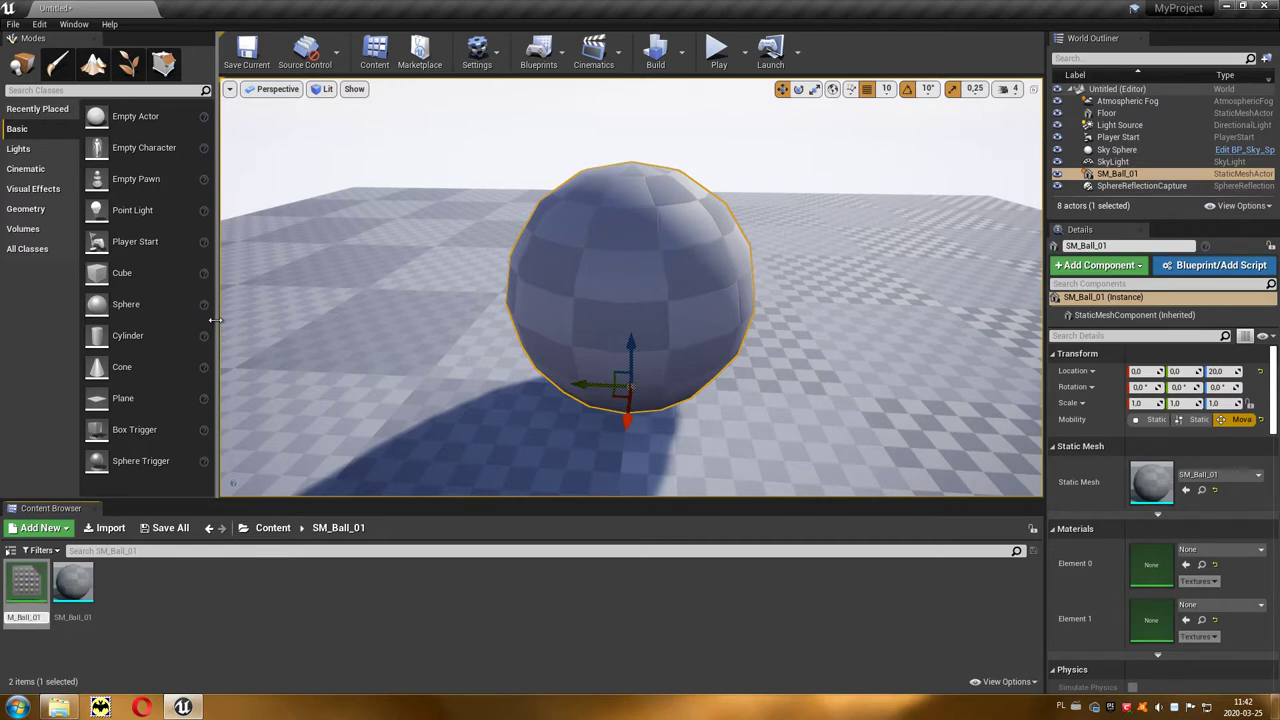
key(Return)
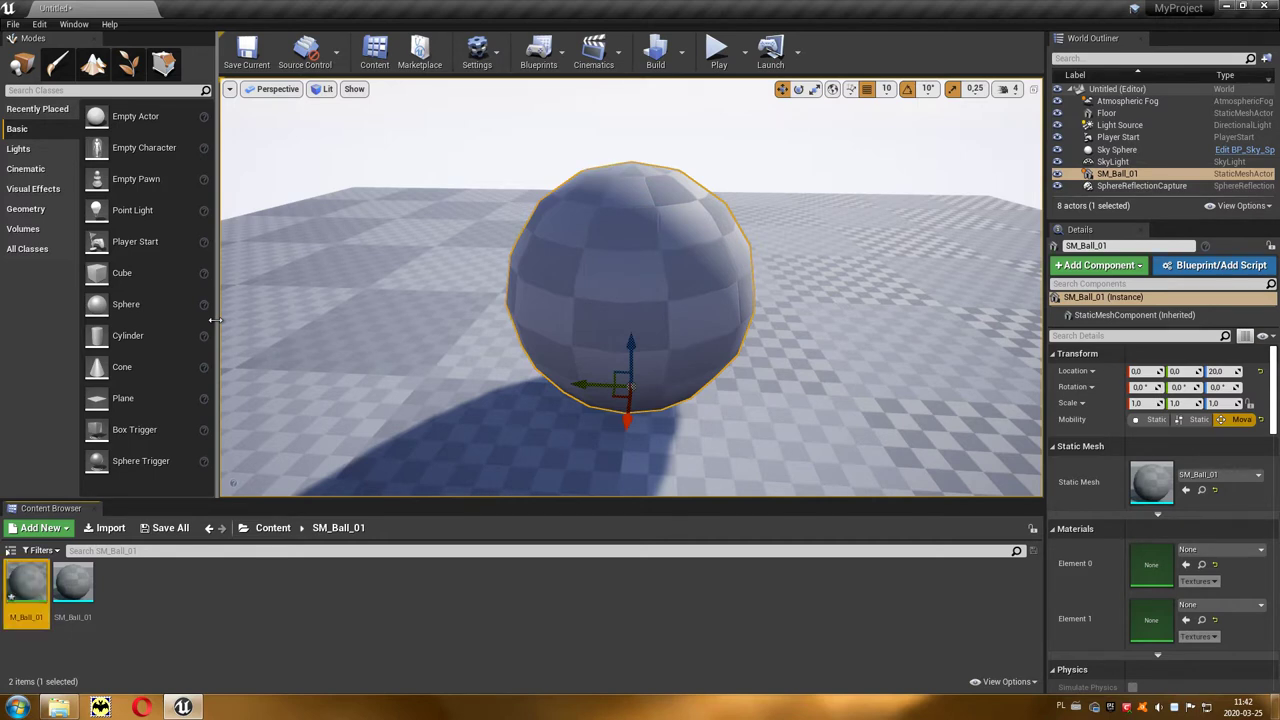
double_click(28, 583)
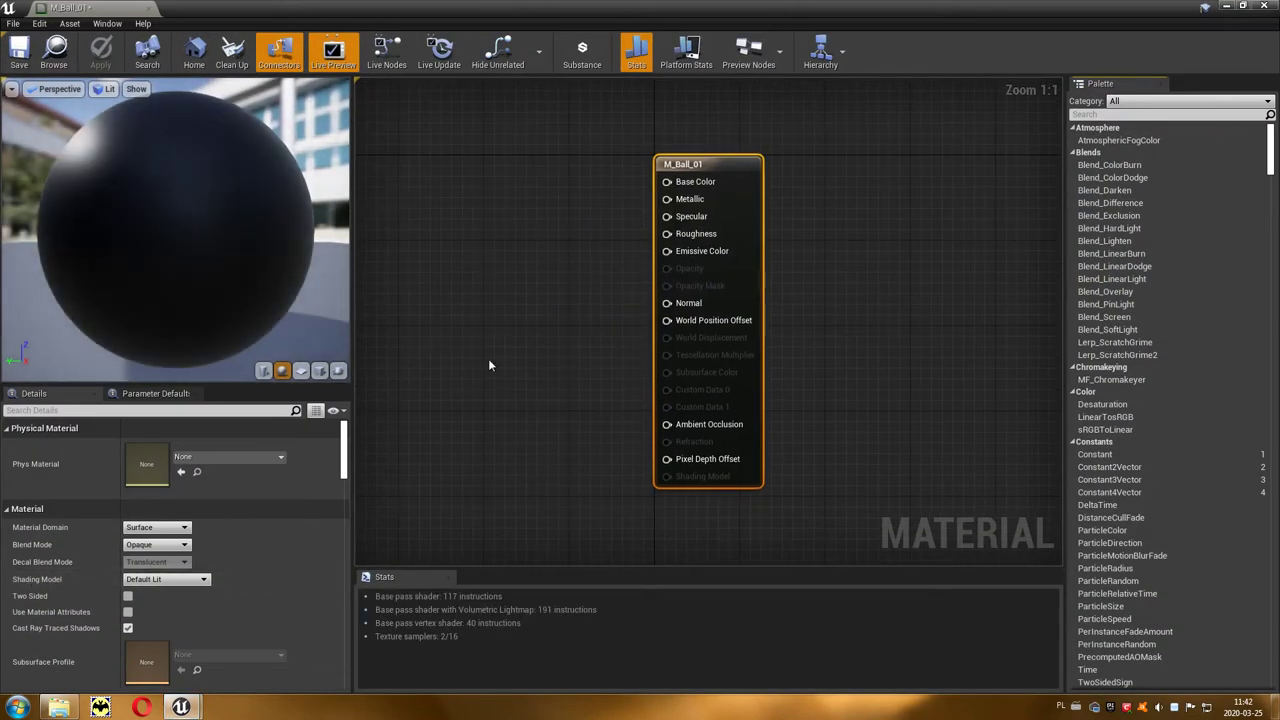
Drive M_Ball_01's Base Color with a red Constant3Vector of 0.656, 0, 0.
click(454, 245)
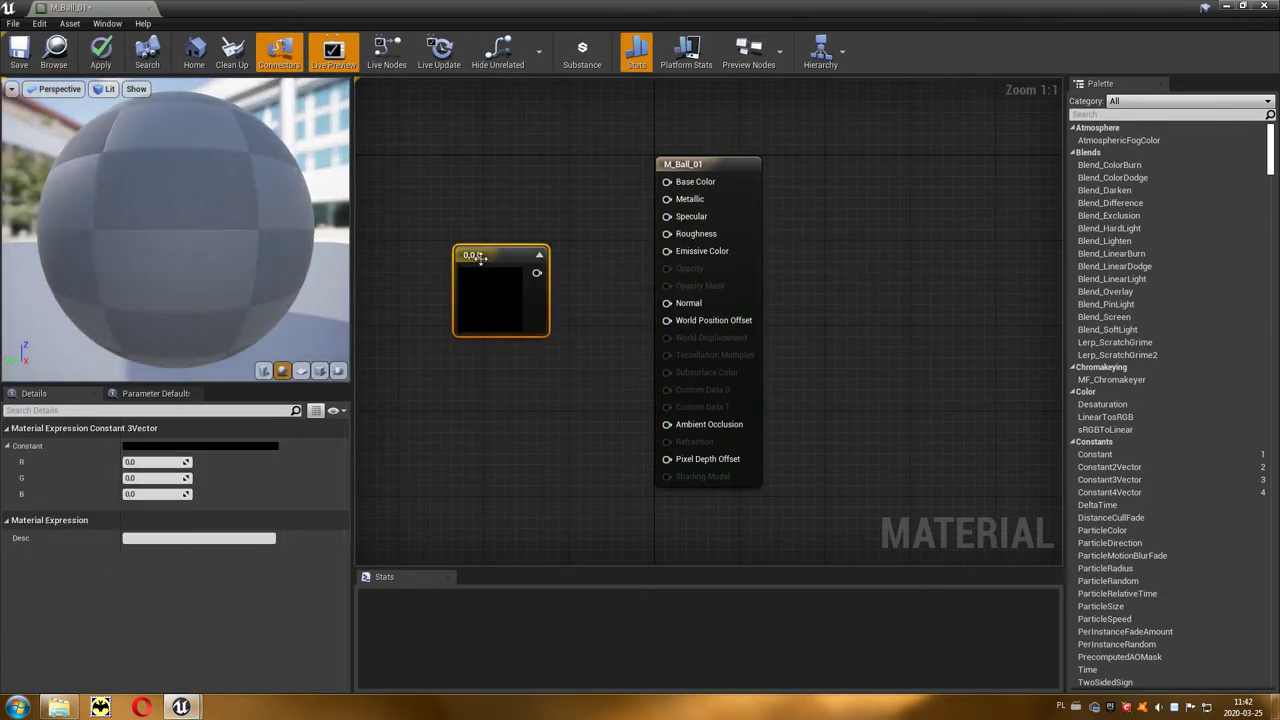
drag(536, 273, 667, 181)
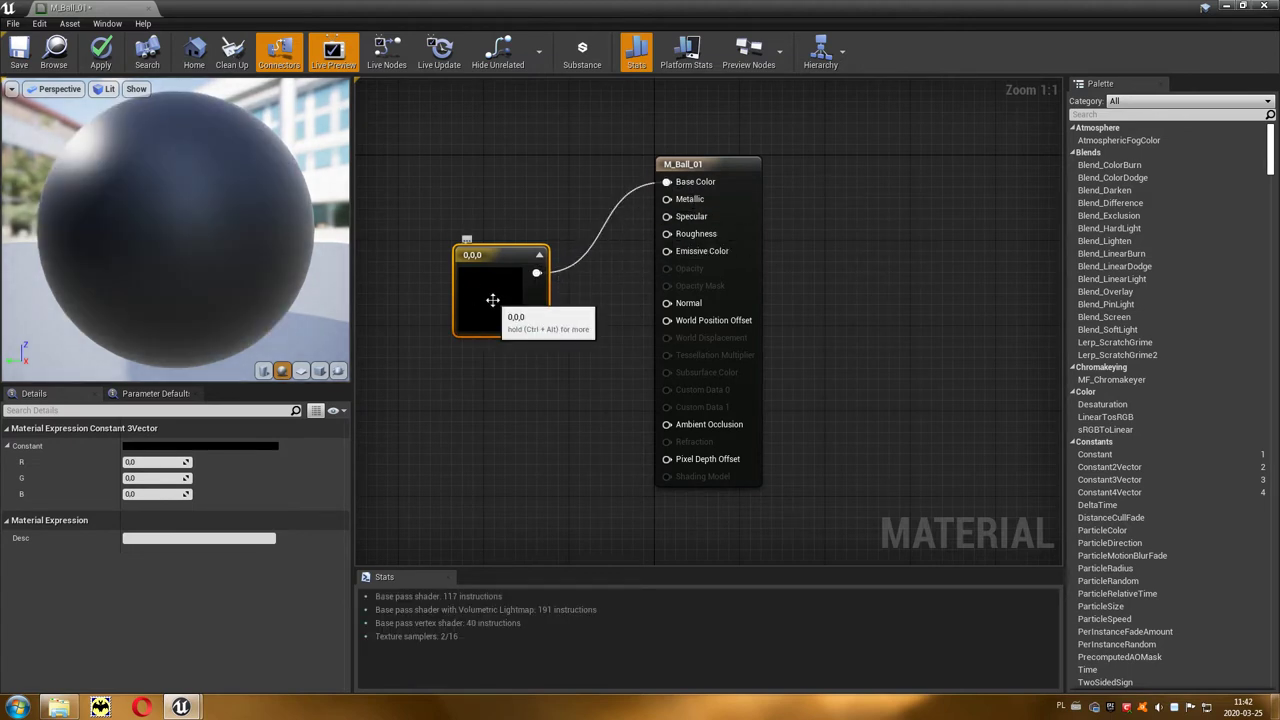
double_click(493, 300)
drag(673, 367, 673, 348)
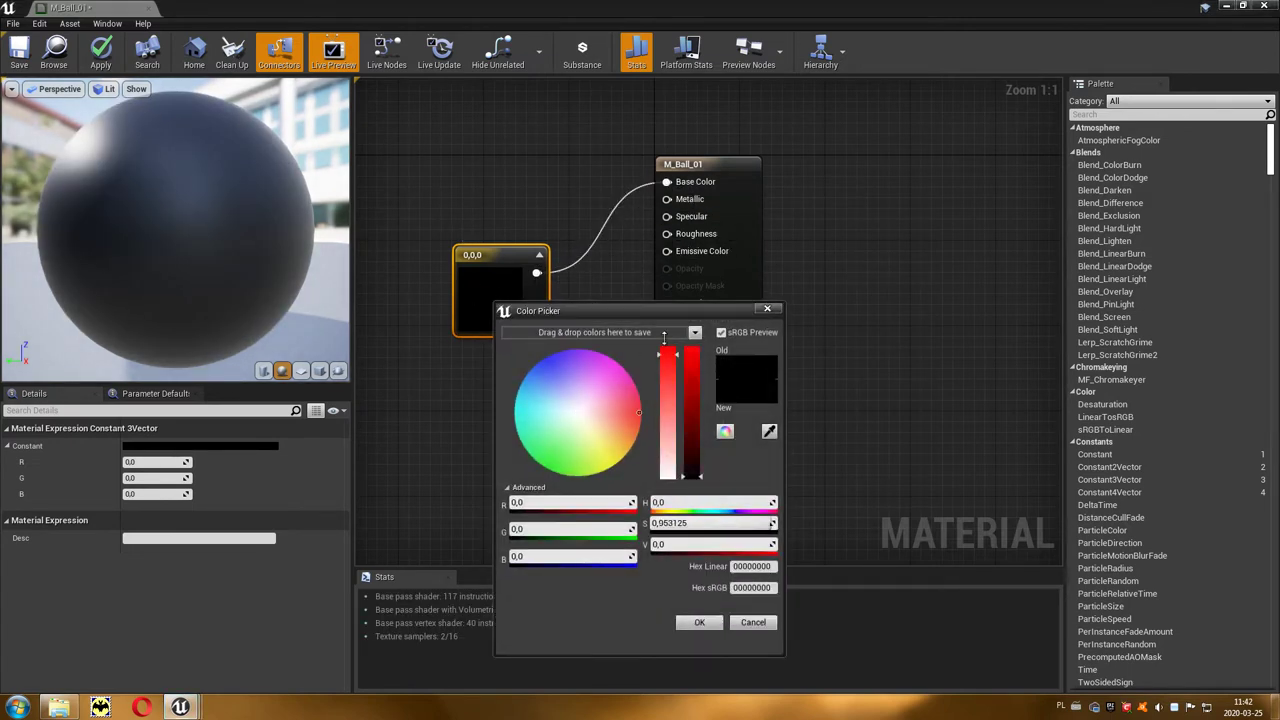
mouse_move(692, 400)
mouse_down()
mouse_move(691, 344)
mouse_move(692, 392)
mouse_up()
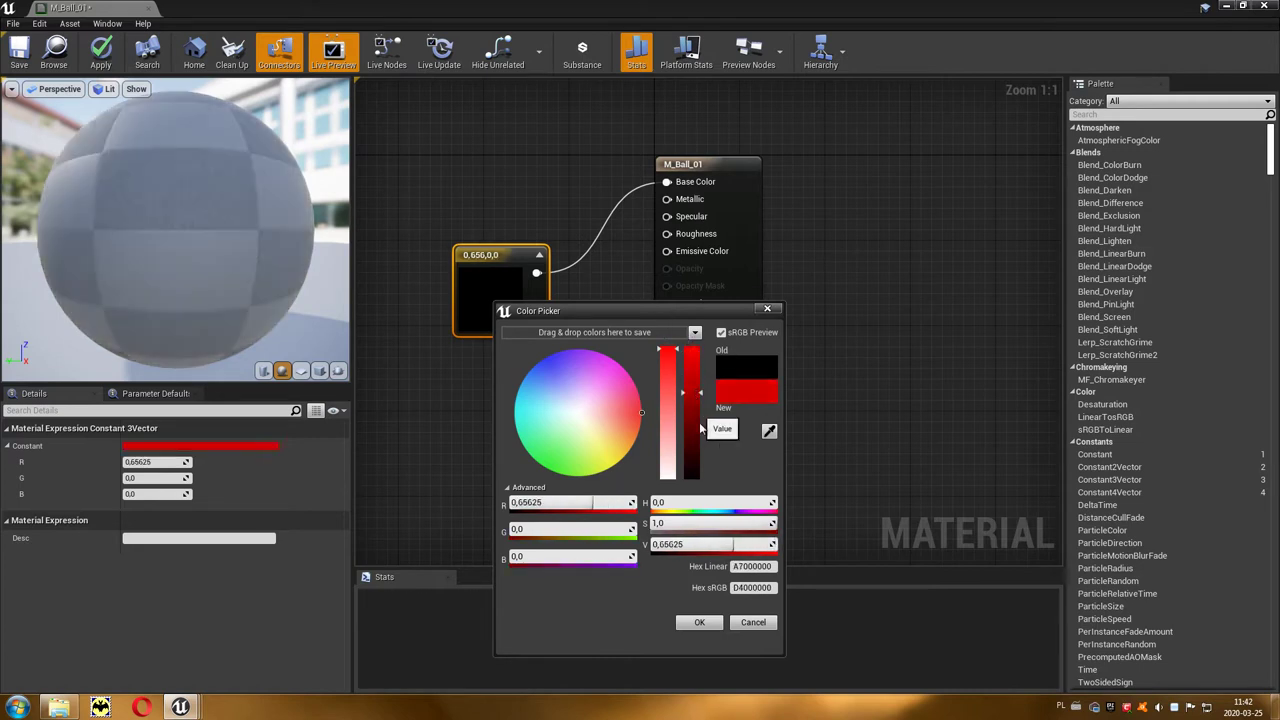
click(703, 623)
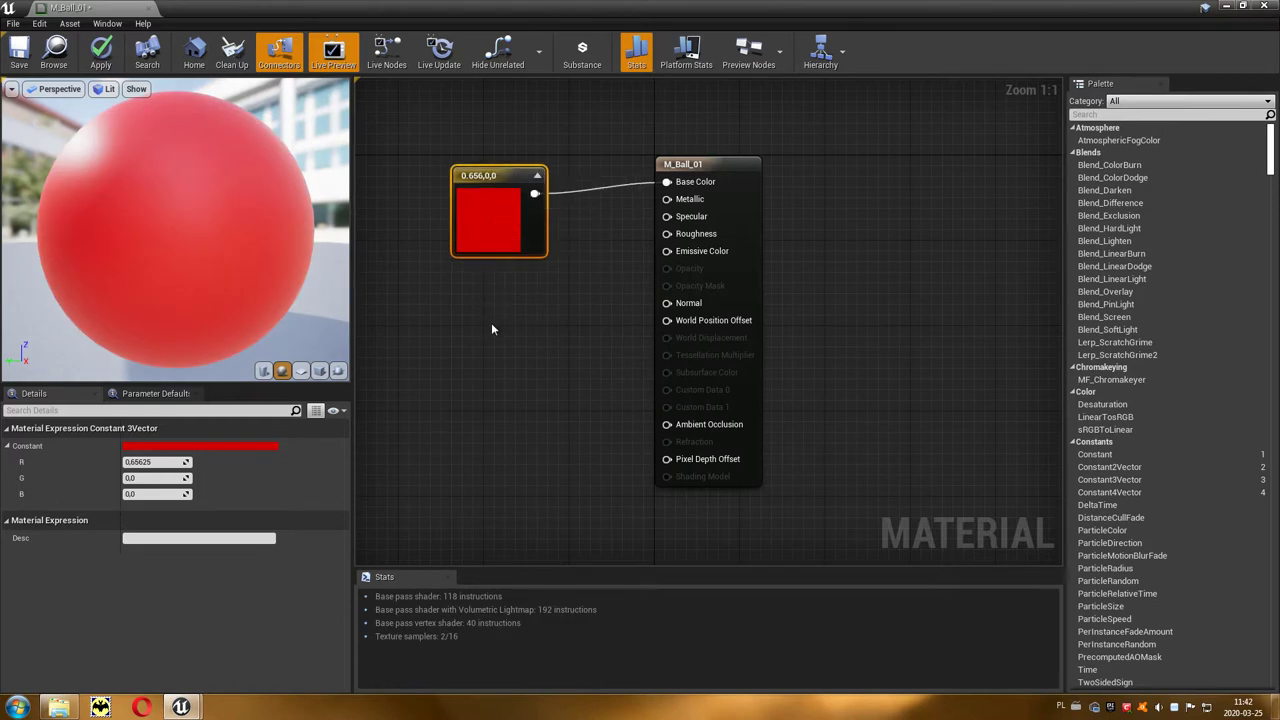
click(491, 322)
Wire a constant of 1 into Specular and 0.25 into Roughness.
drag(513, 349, 667, 216)
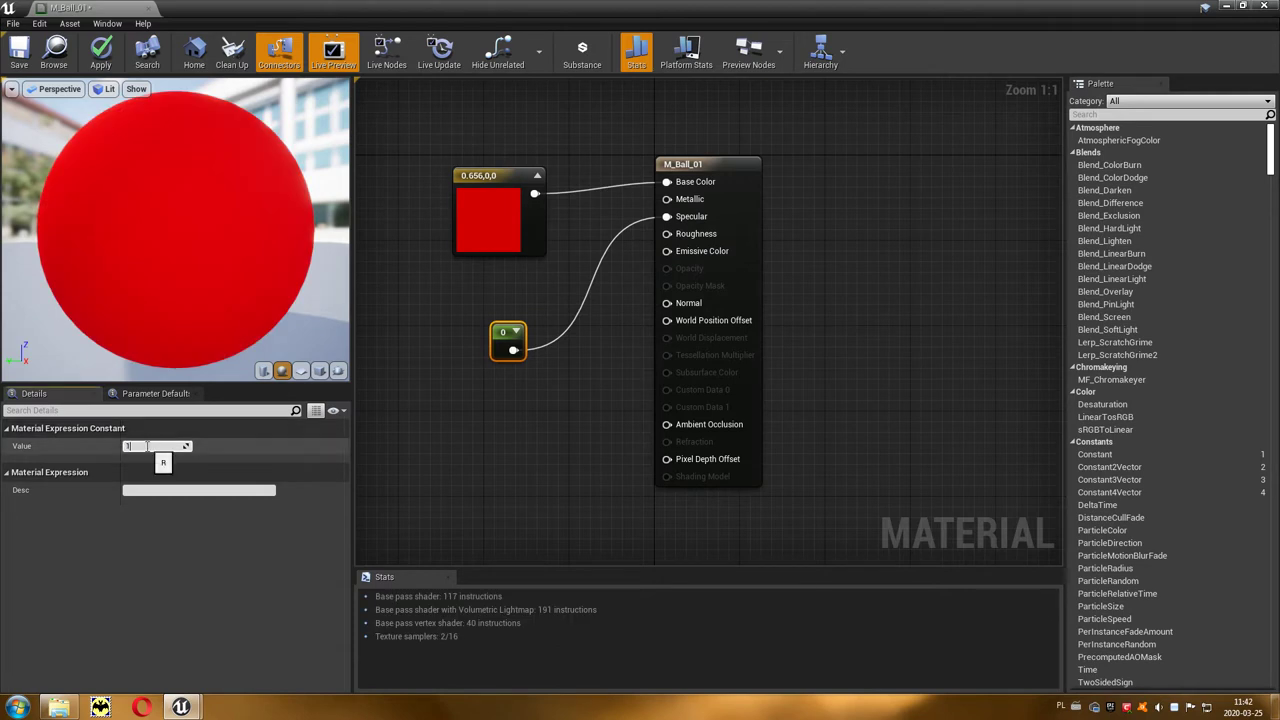
key(Return)
drag(497, 330, 520, 290)
click(506, 341)
drag(525, 363, 667, 233)
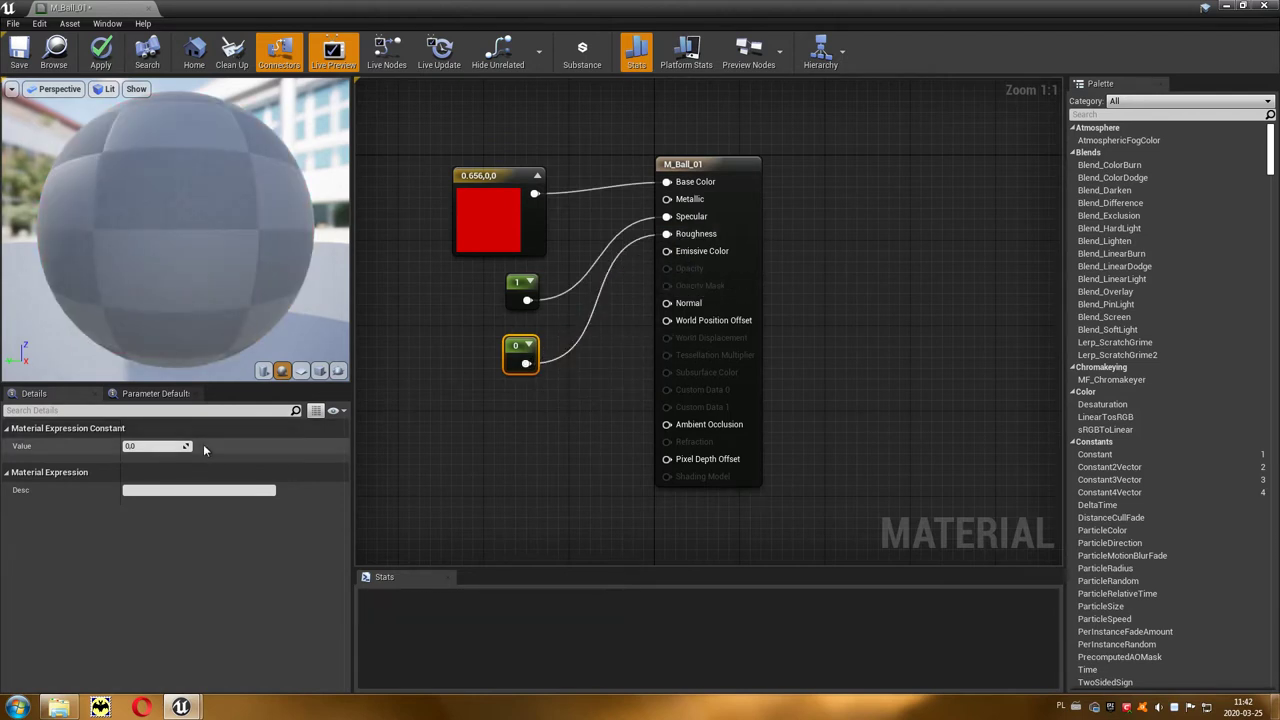
click(165, 448)
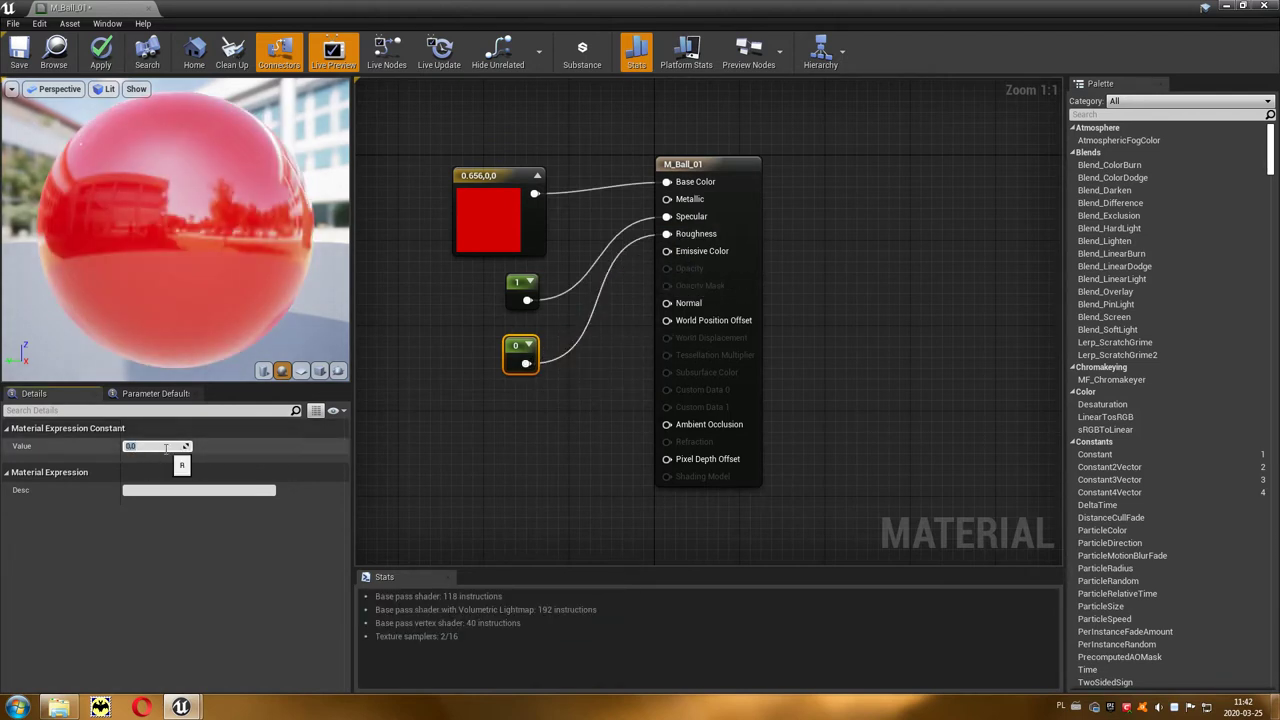
text(.25)
text(0.25)
key(Return)
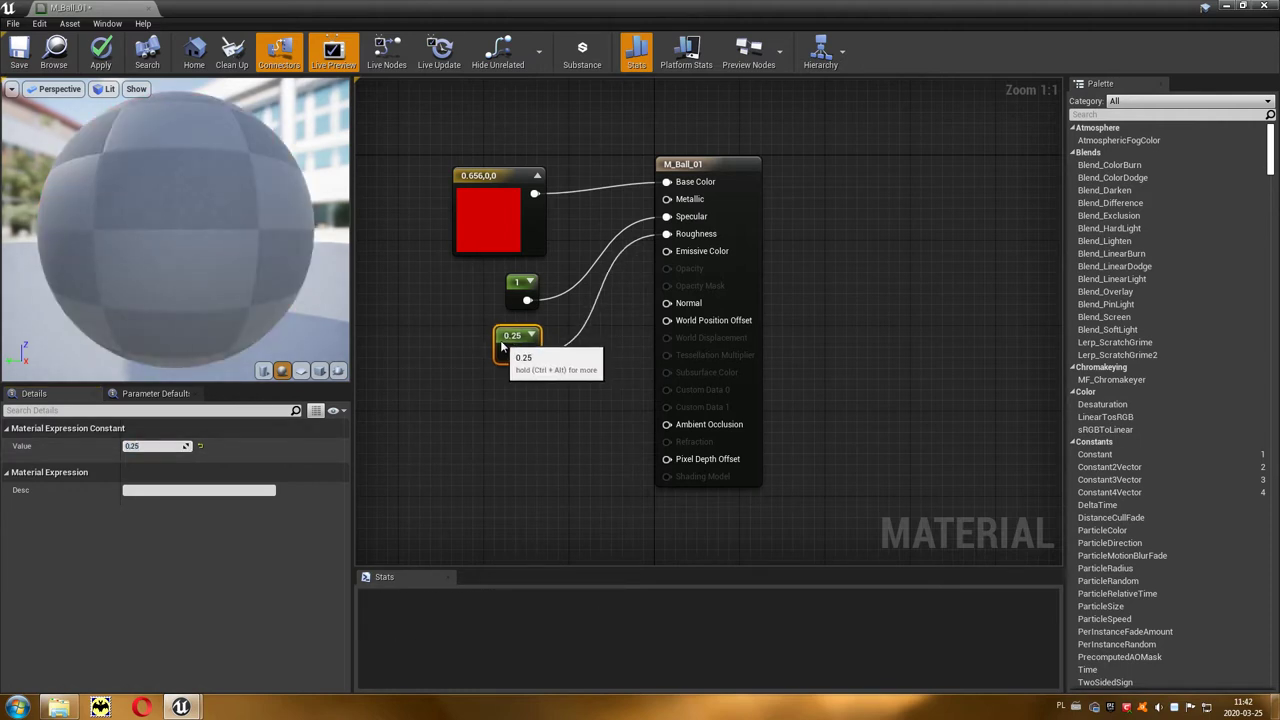
Apply and save M_Ball_01, then close its Material Editor.
click(103, 52)
click(30, 54)
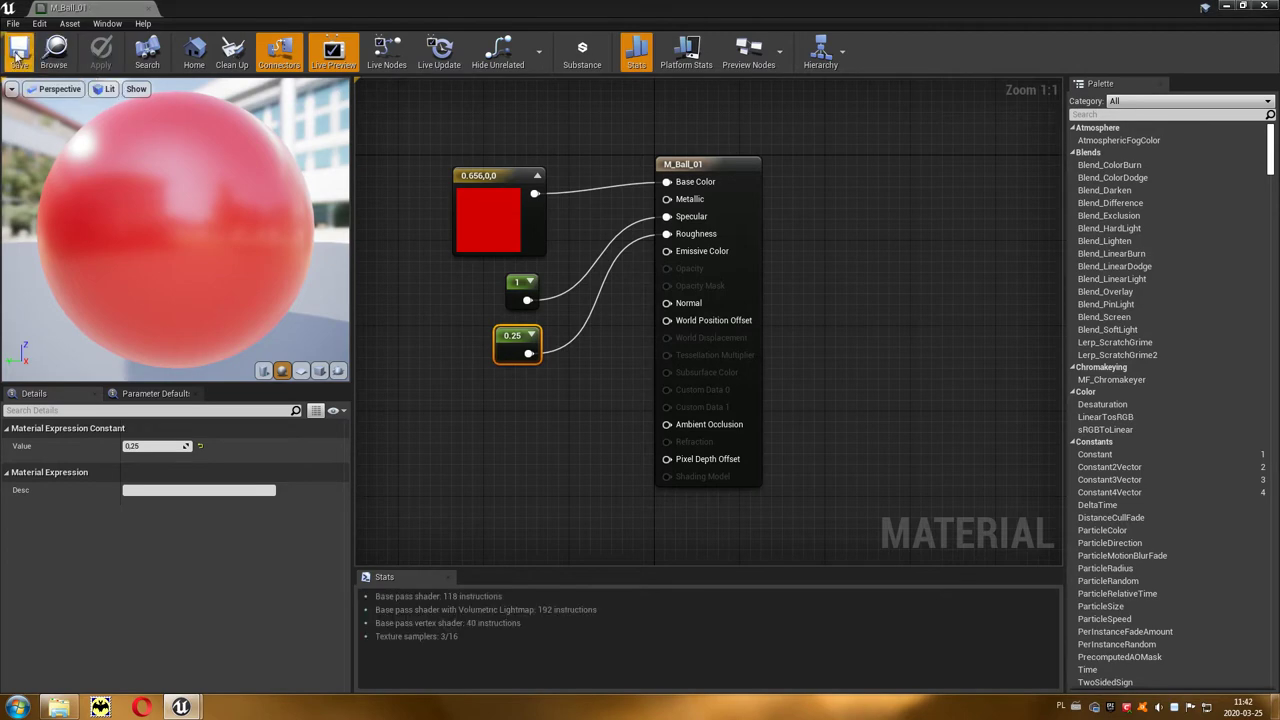
click(1263, 8)
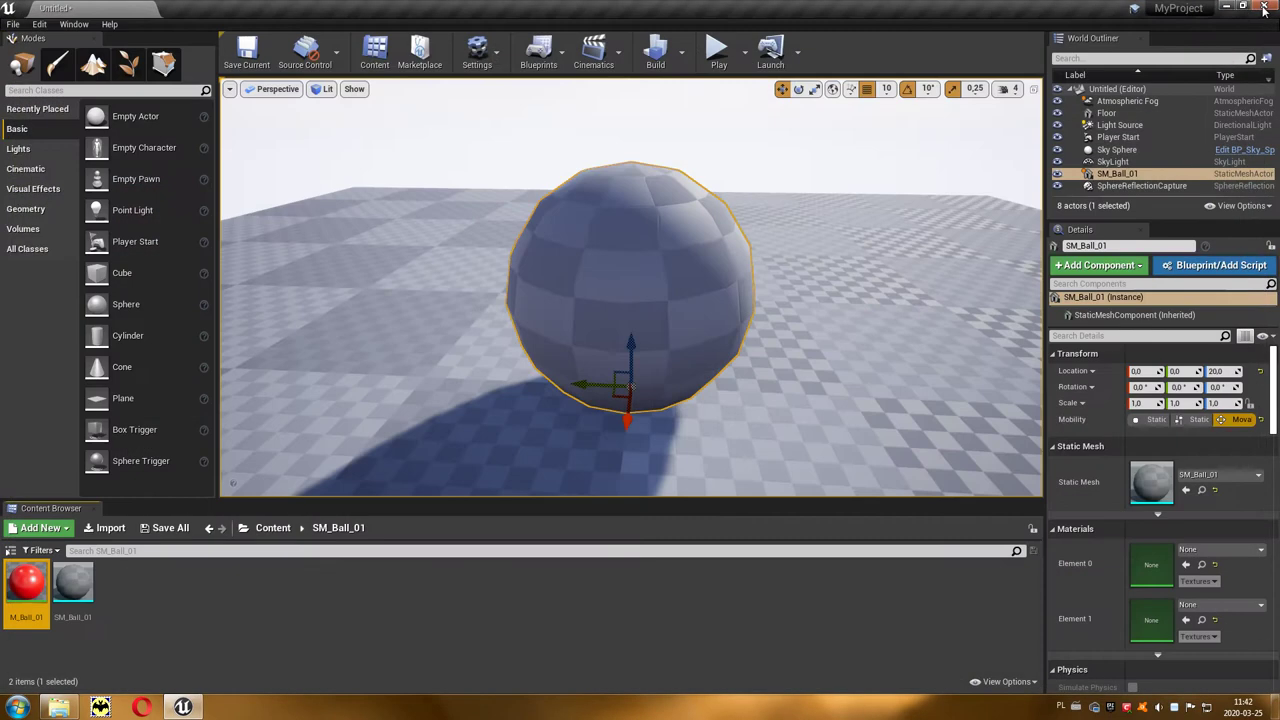
Duplicate M_Ball_01 as M_Ball_02 and open the copy in the Material Editor.
right_click(20, 589)
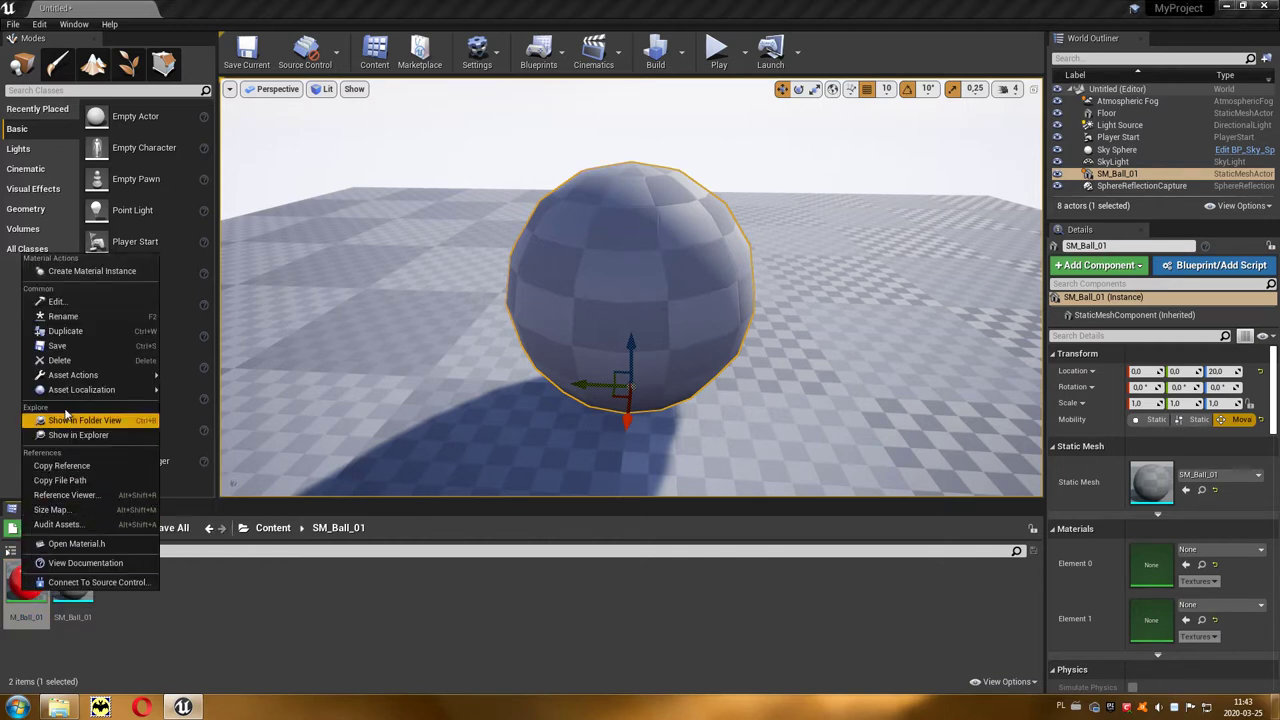
click(106, 332)
key(Return)
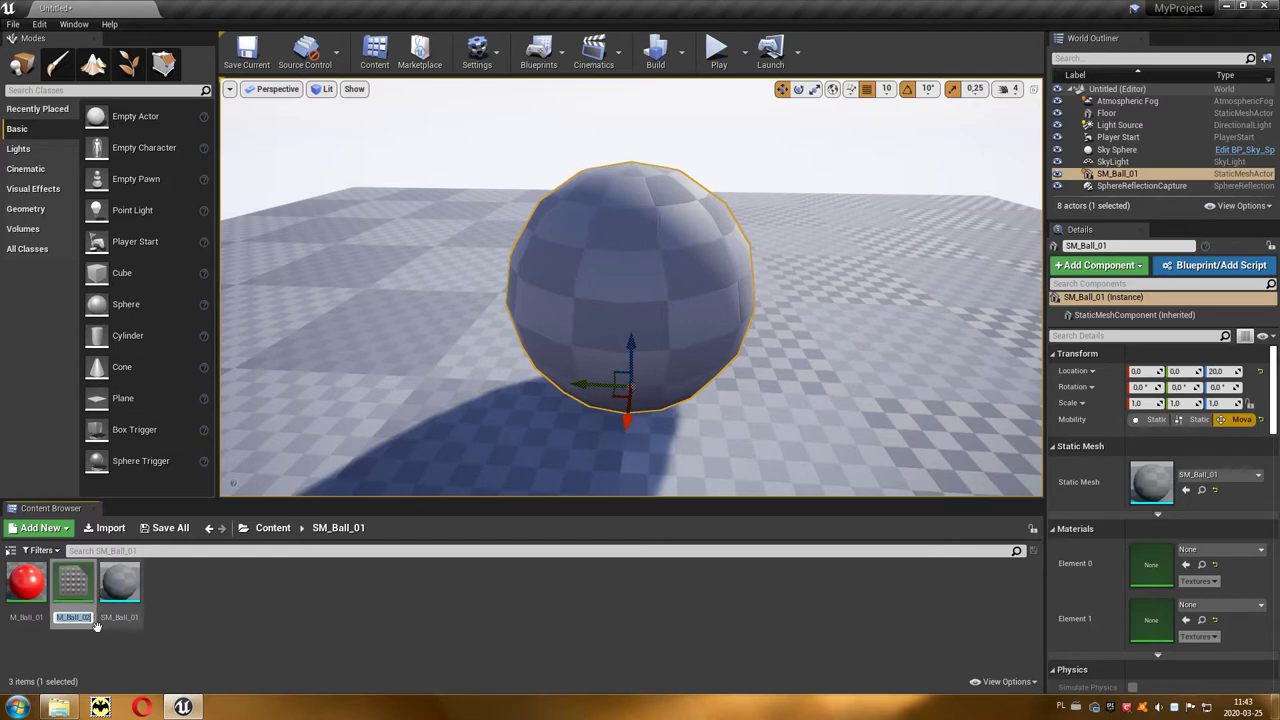
double_click(72, 584)
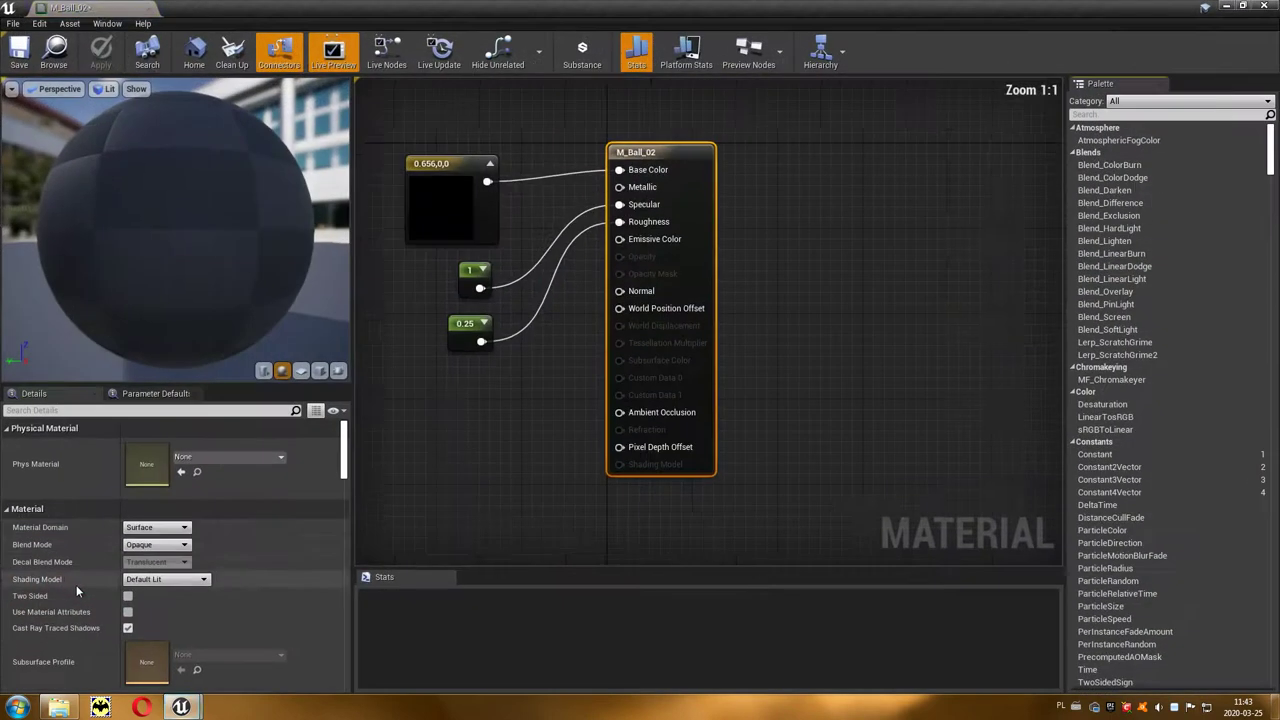
Change M_Ball_02's colour constant to blue (0, 0.22, 0.88), apply it and close the editor.
double_click(480, 212)
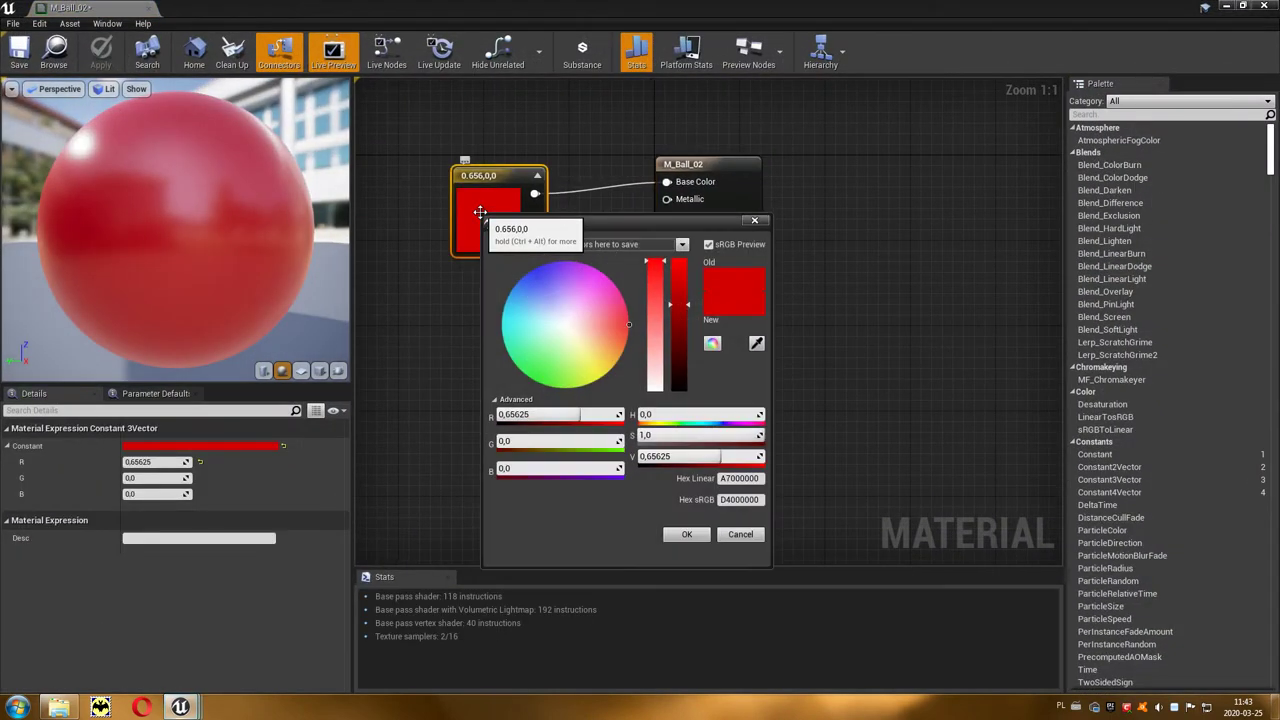
drag(586, 294, 516, 257)
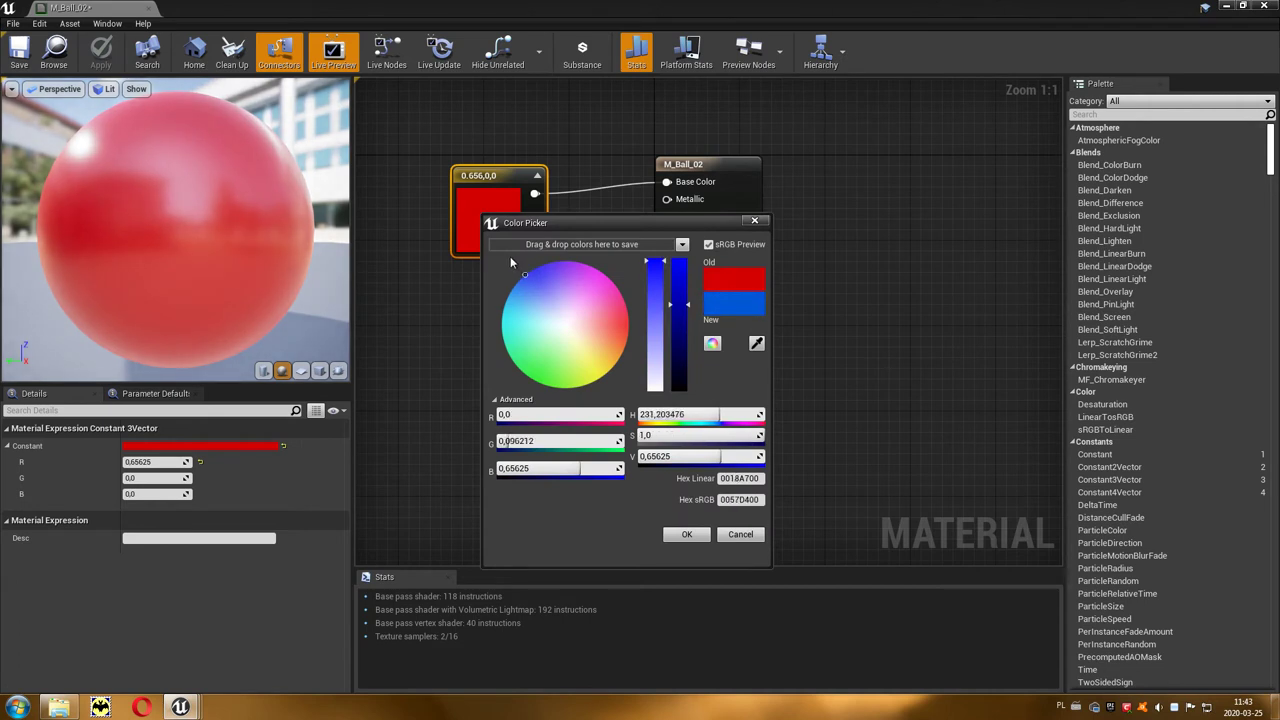
drag(516, 259, 497, 256)
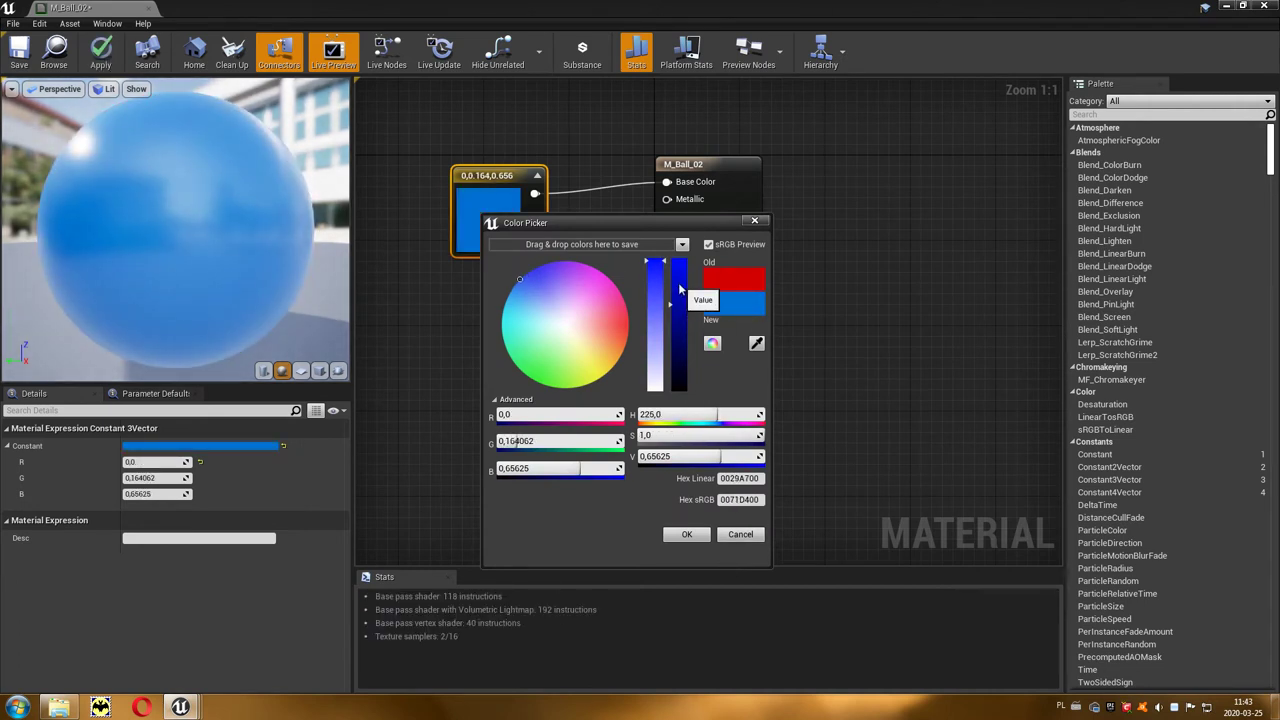
drag(680, 290, 680, 277)
click(683, 535)
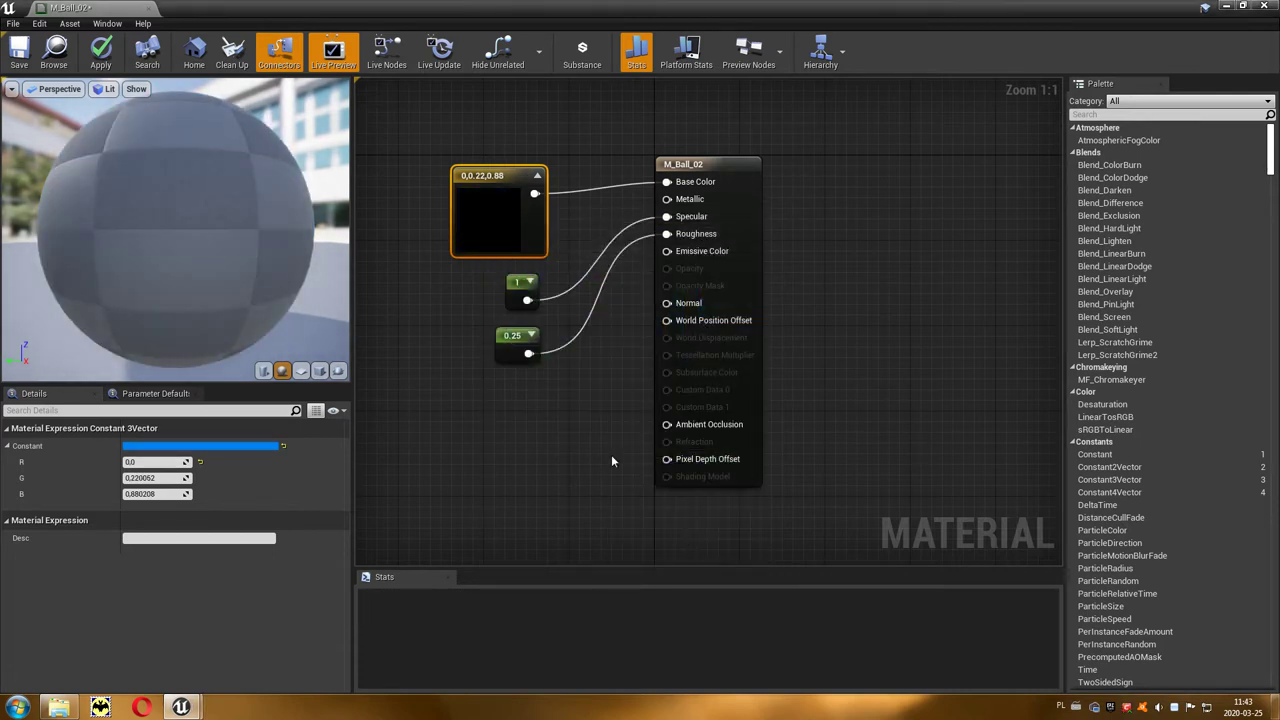
click(105, 55)
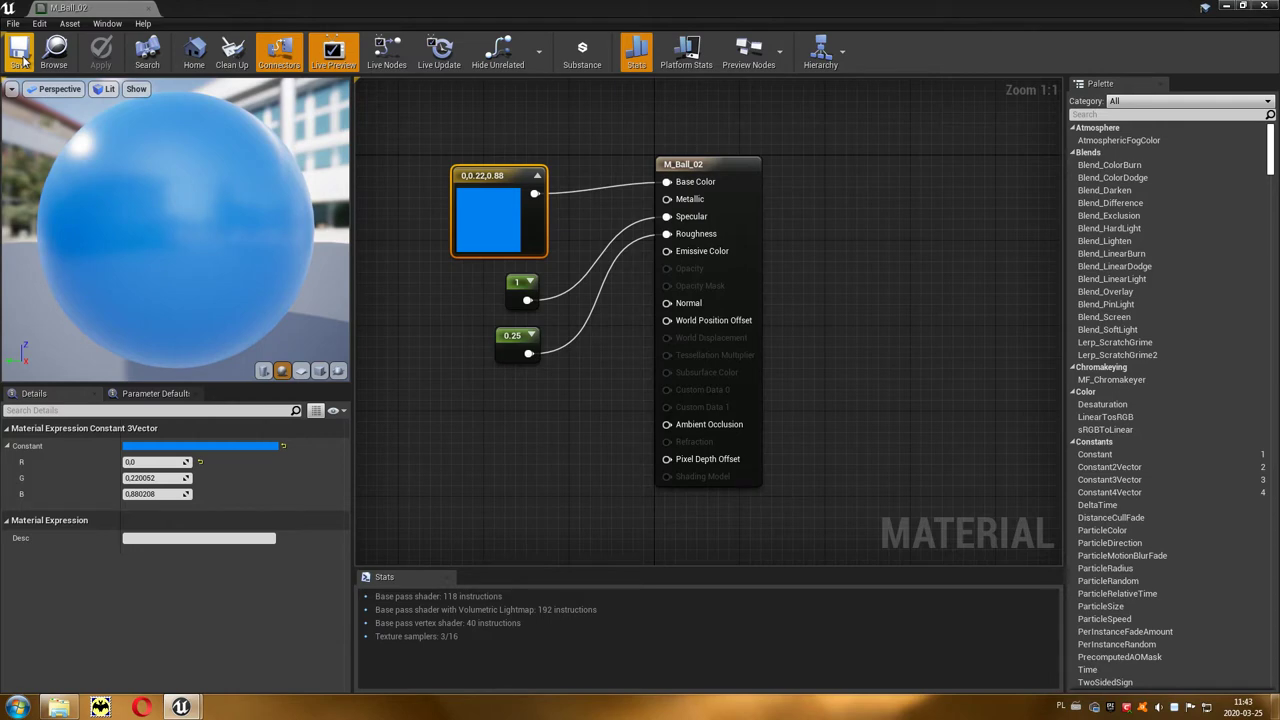
click(1268, 6)
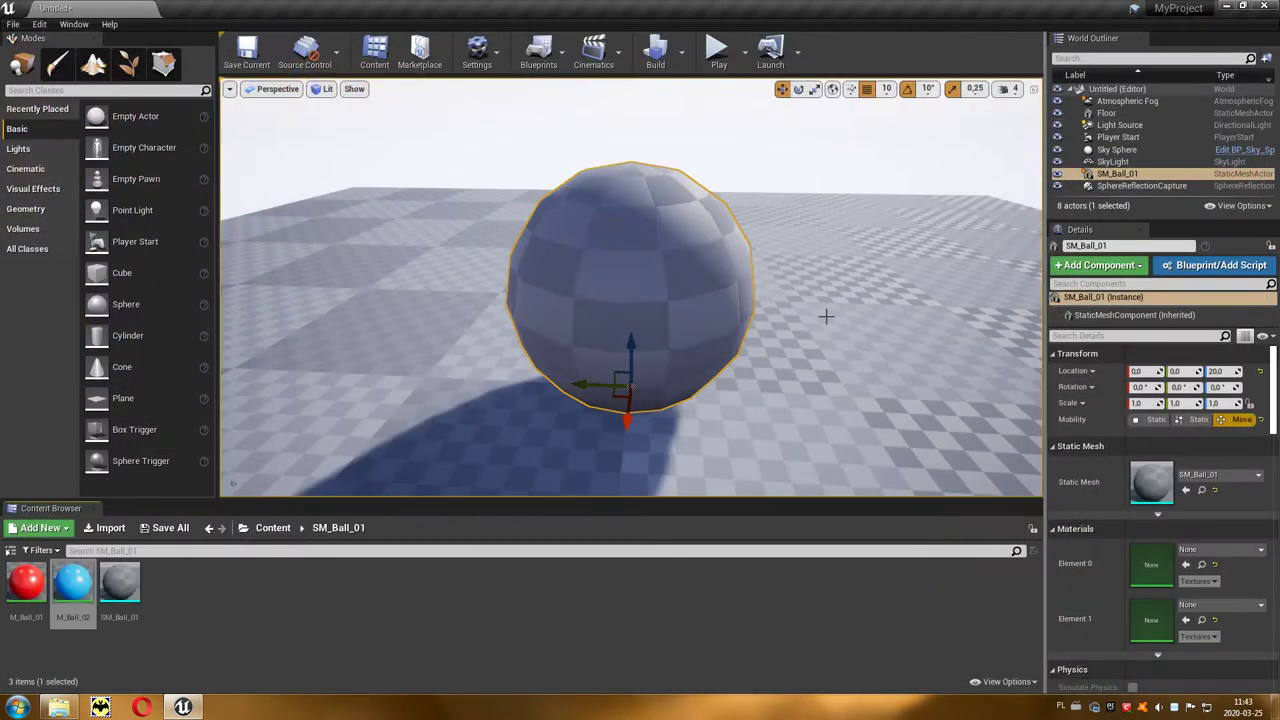
Assign M_Ball_01 to the sphere's Element 0 and M_Ball_02 to Element 1, then deselect.
drag(26, 582, 535, 378)
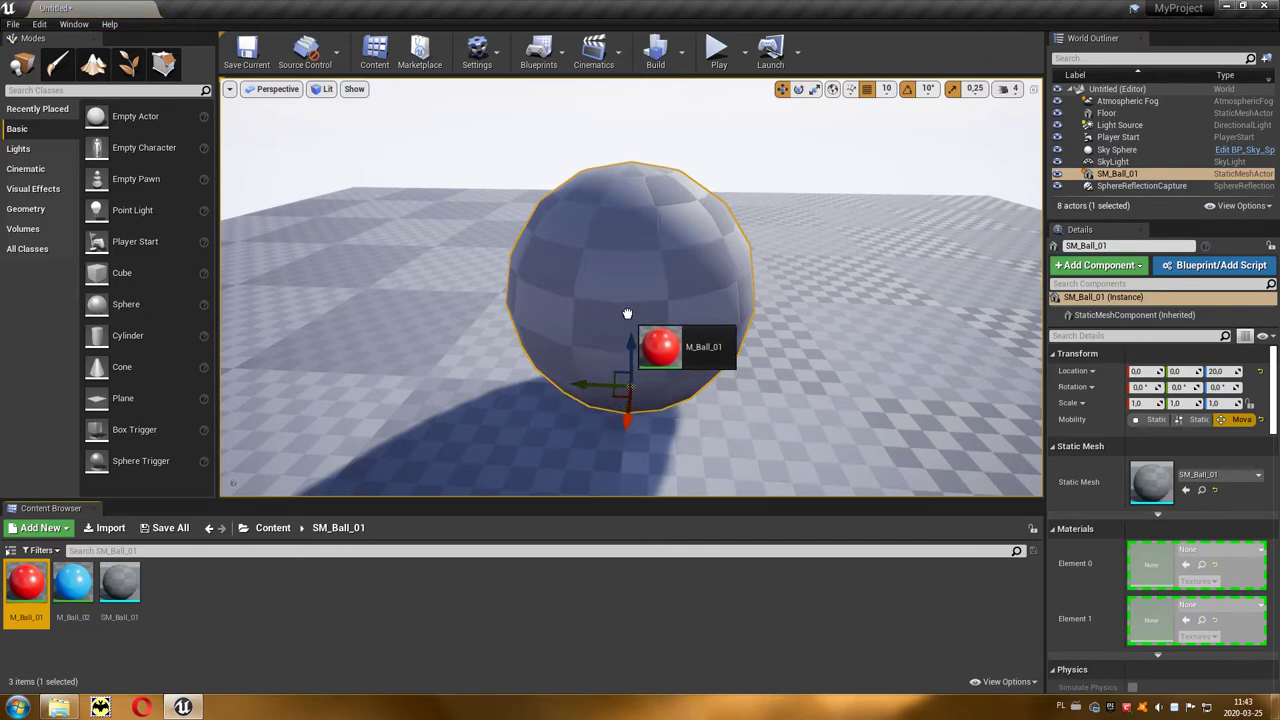
drag(535, 378, 627, 314)
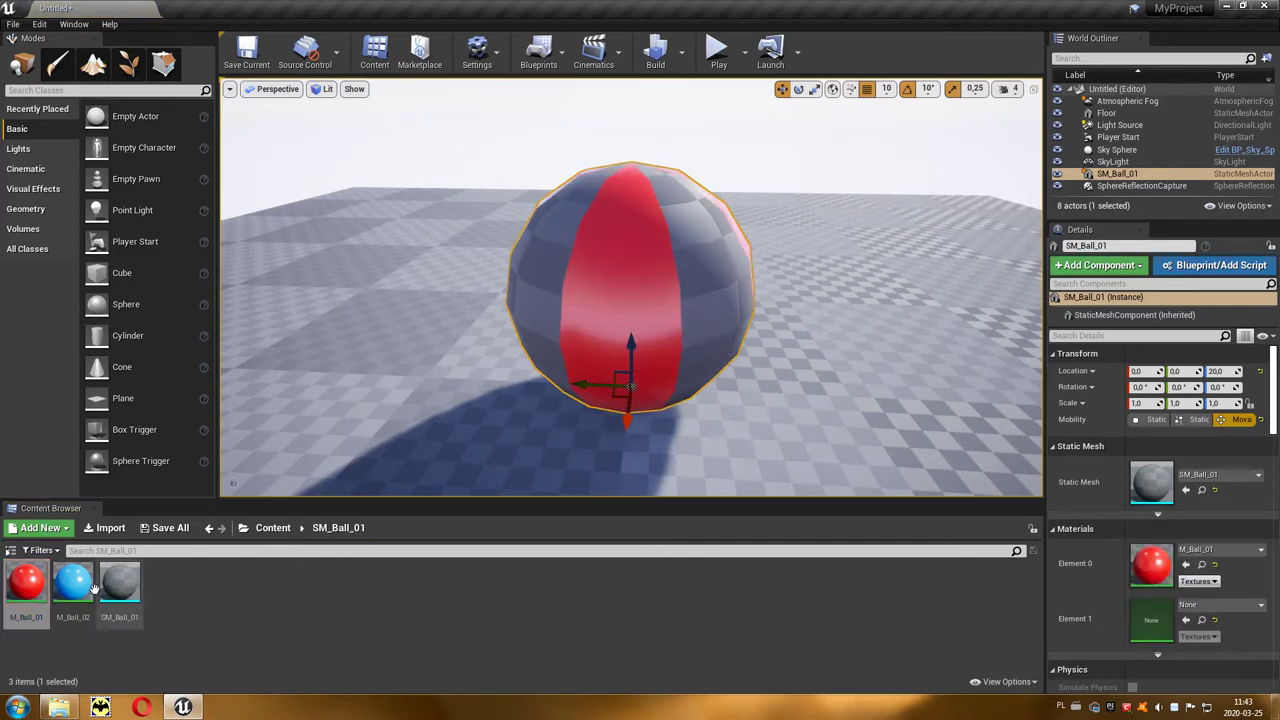
drag(72, 582, 530, 285)
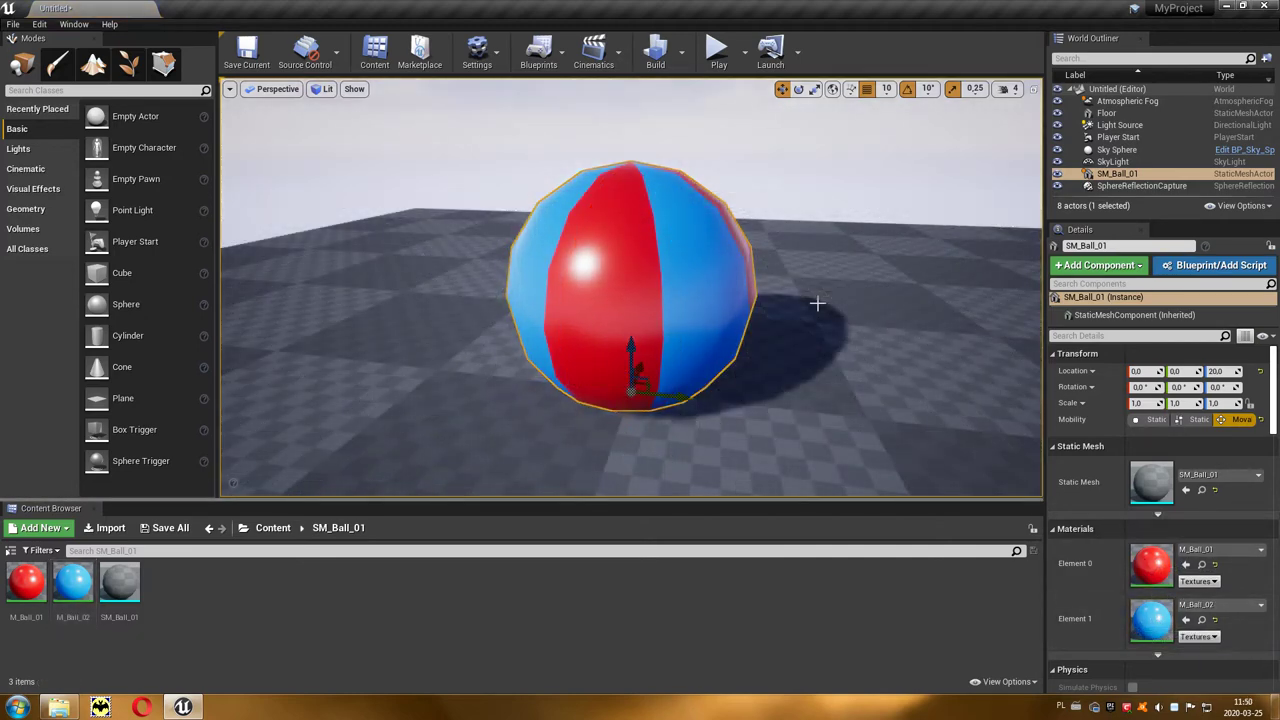
key(Escape)
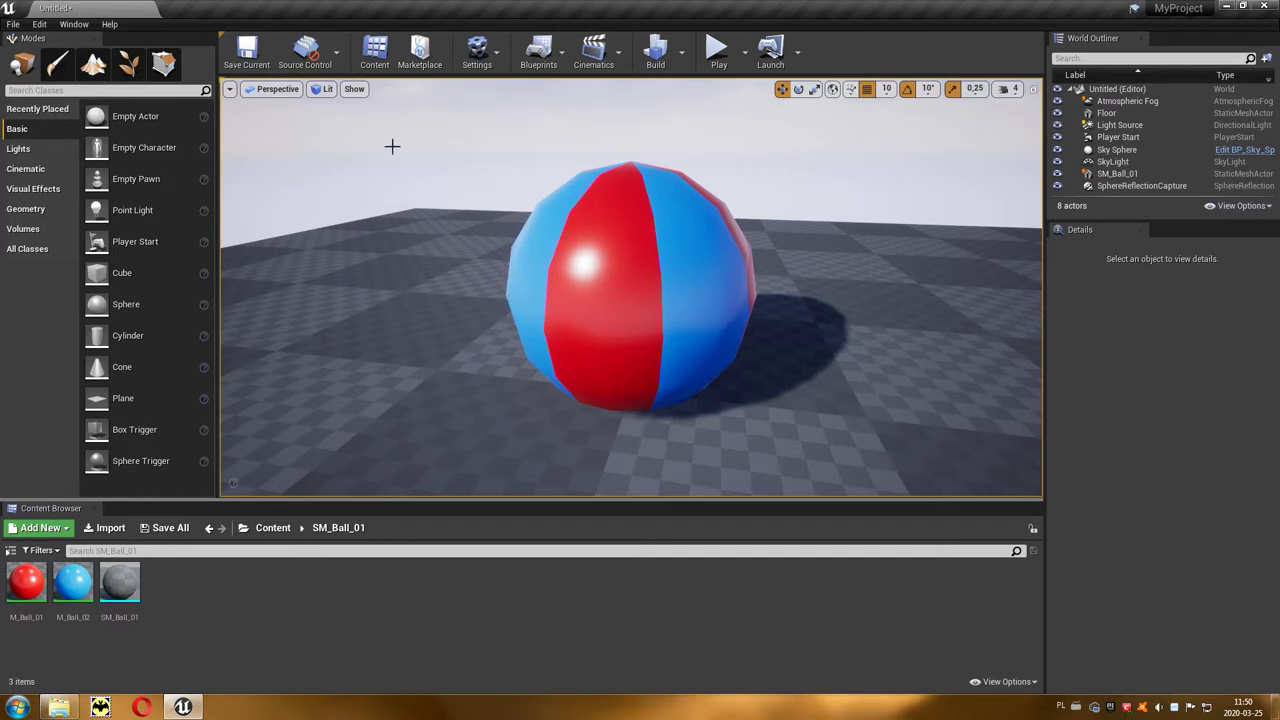
click(323, 90)
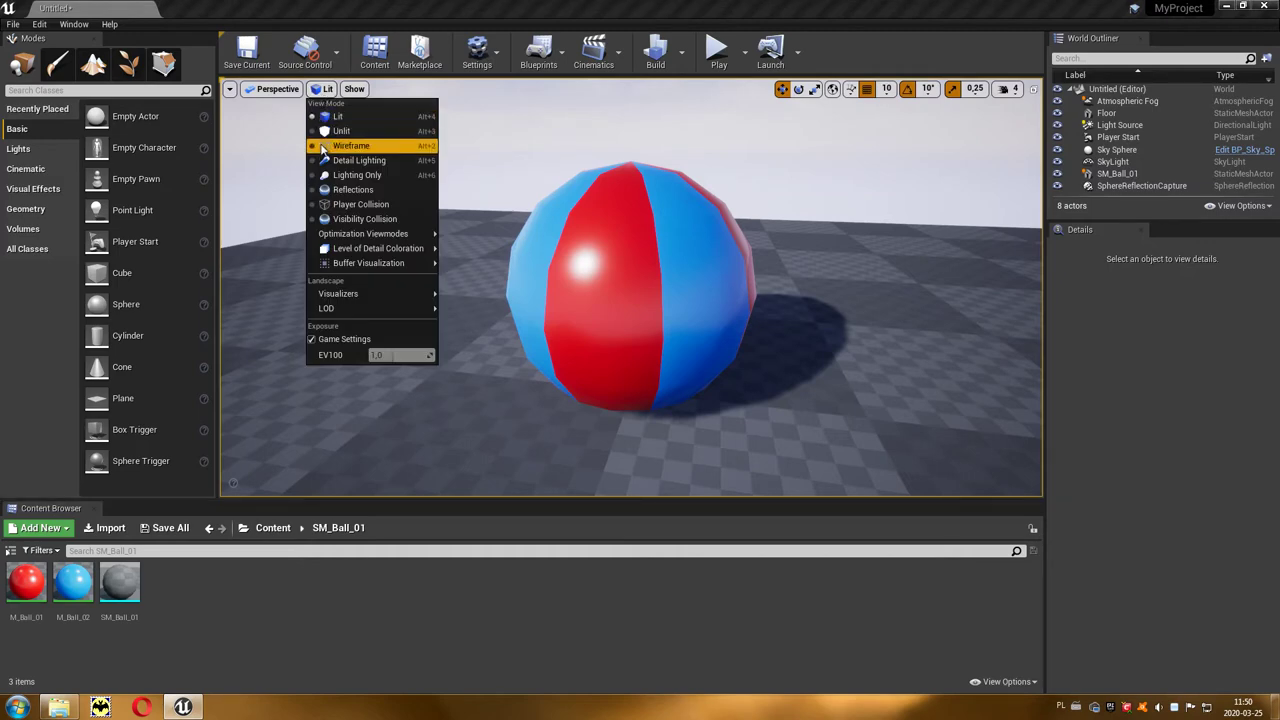
click(389, 150)
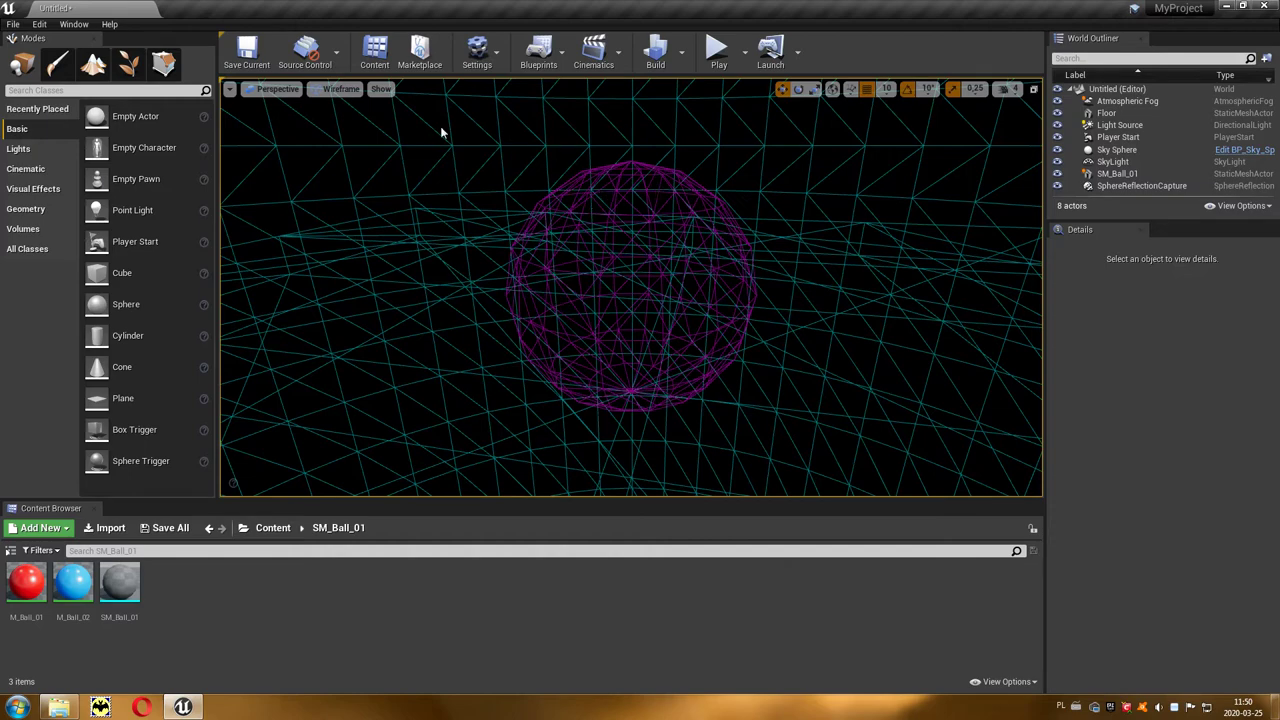
click(340, 89)
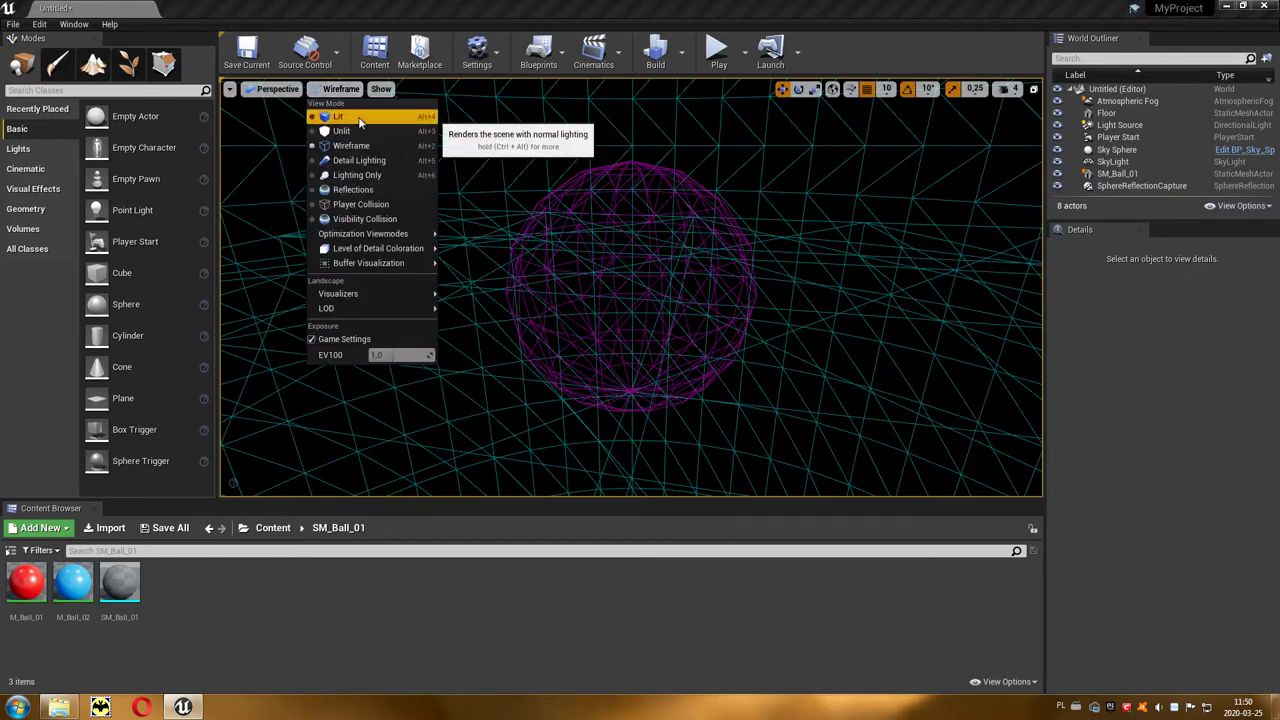
click(359, 118)
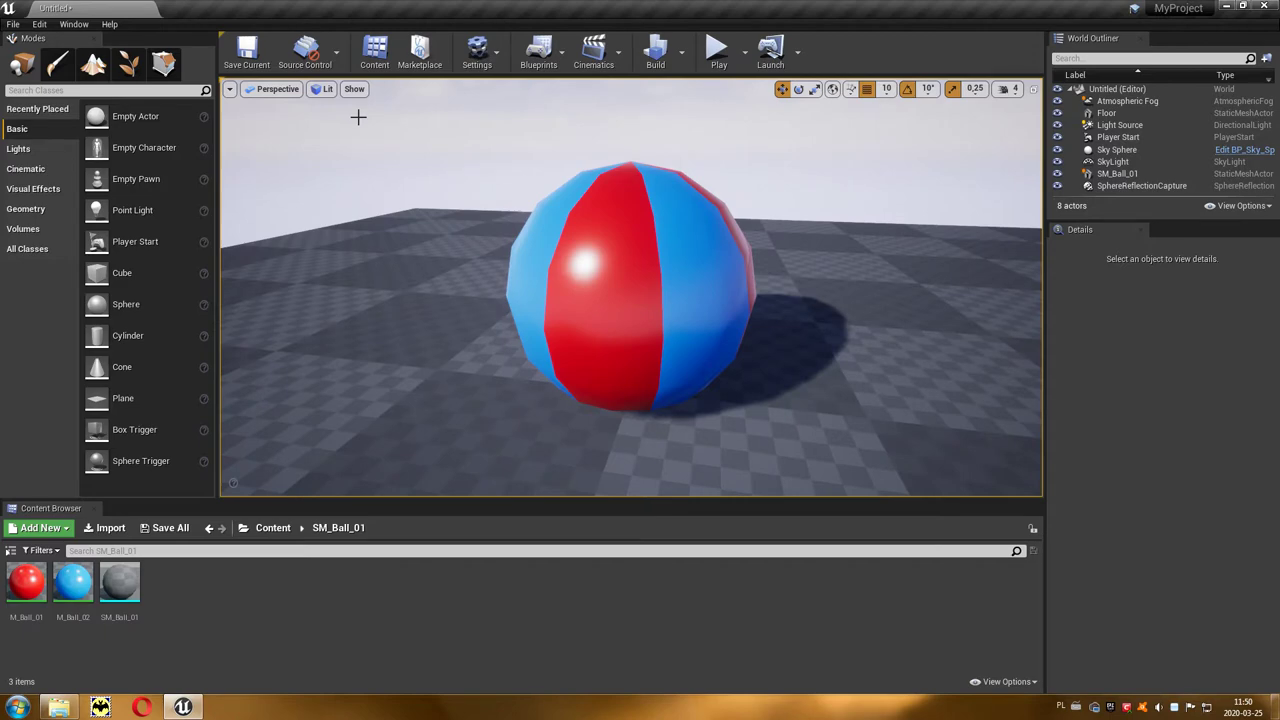
Open M_Ball_01 and M_Ball_02, return to M_Ball_01 and bring its Tessellation settings into view.
double_click(25, 586)
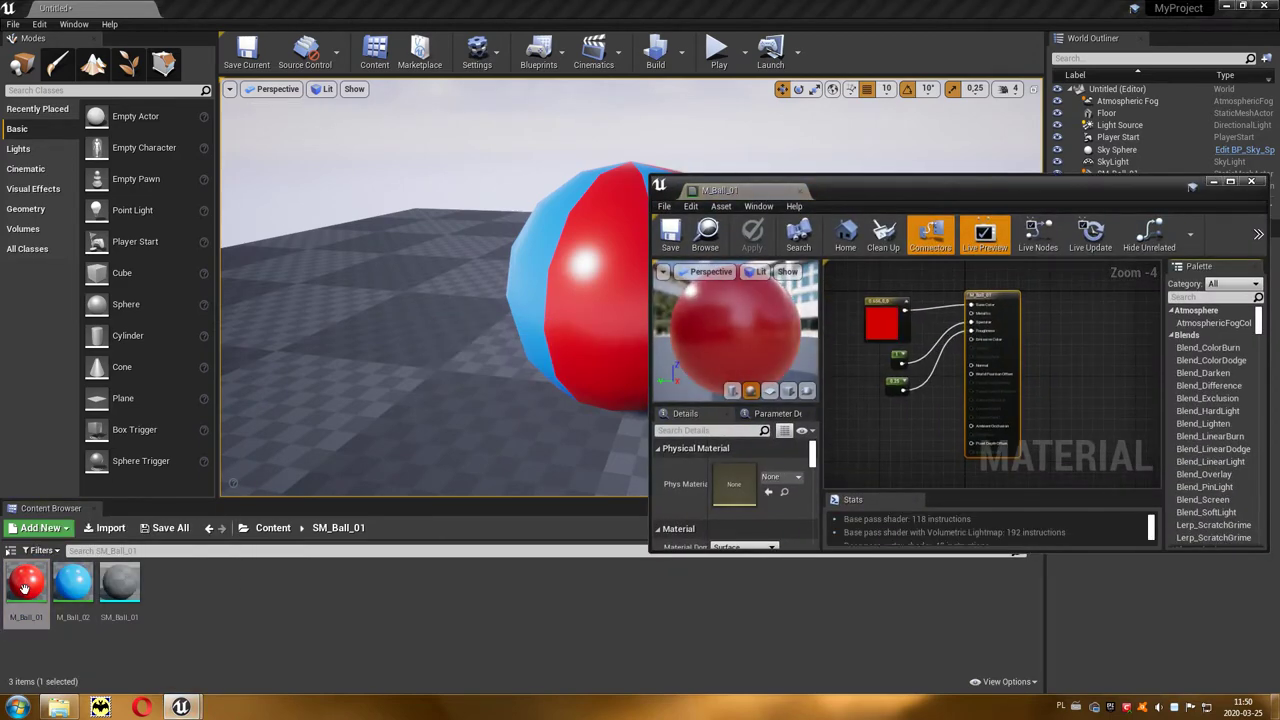
double_click(83, 580)
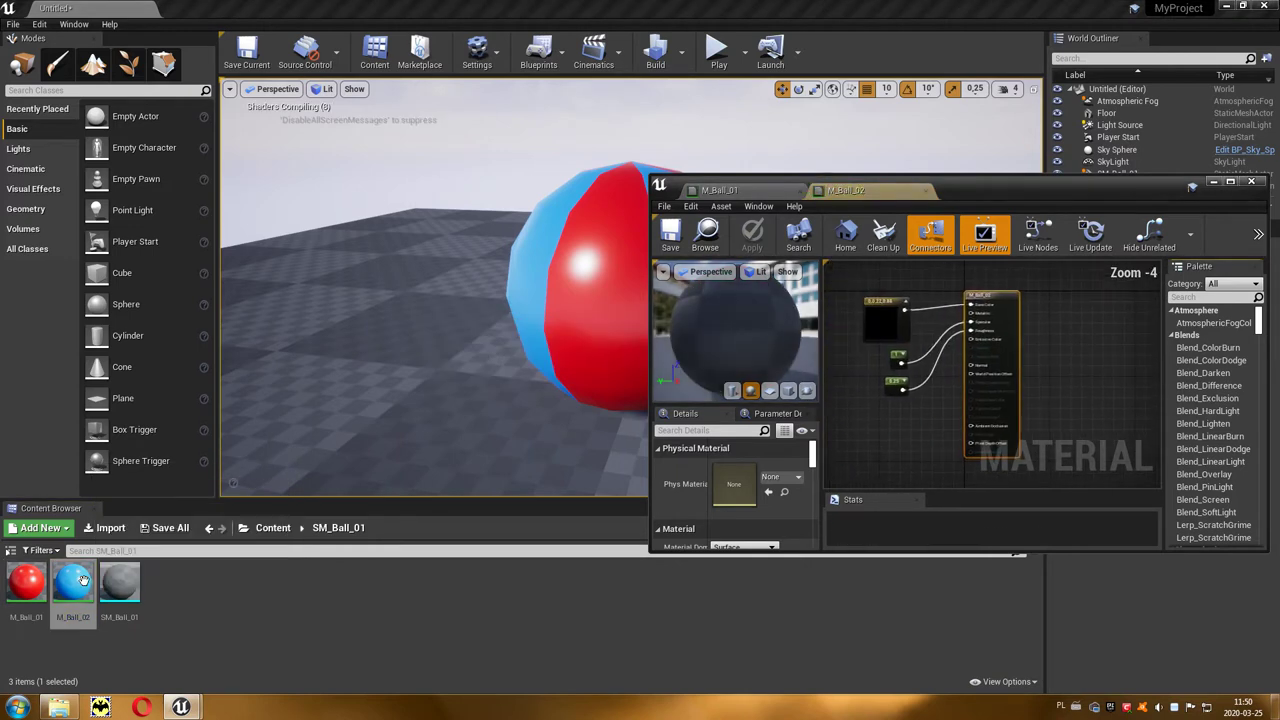
click(758, 192)
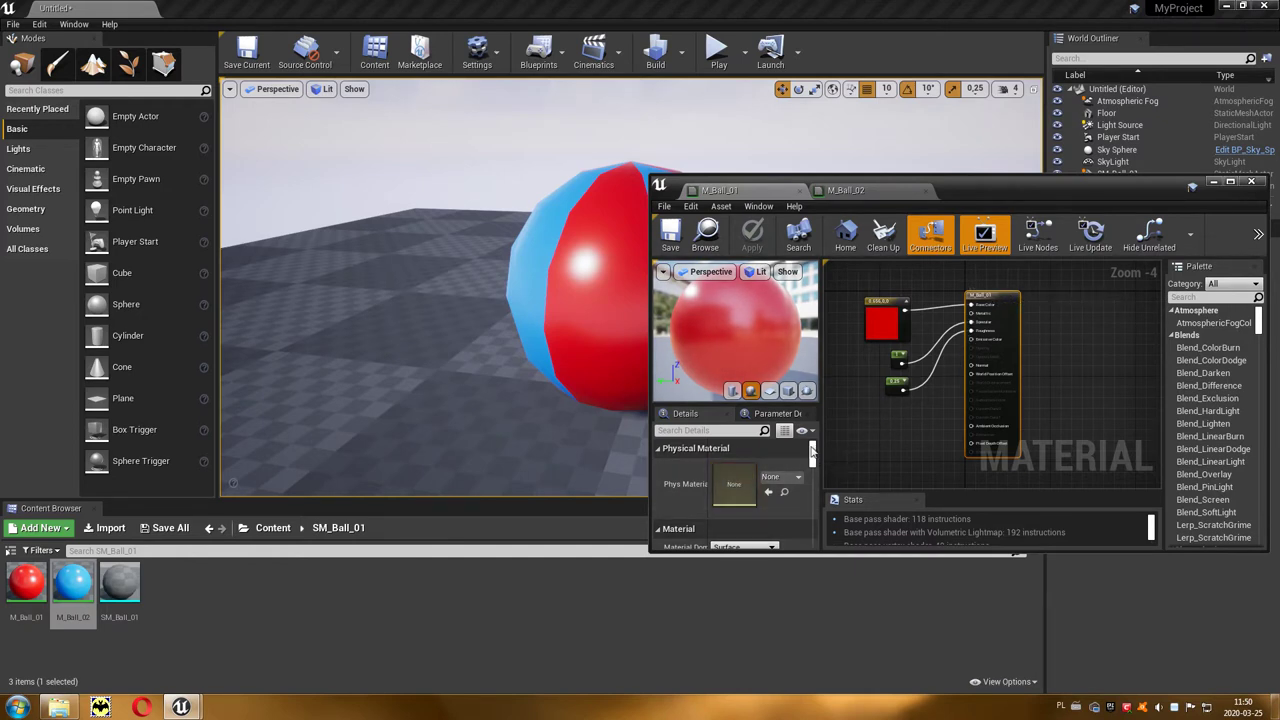
drag(811, 451, 813, 511)
scroll(815, 512, down, 3)
scroll(818, 513, up, 1)
scroll(818, 513, up, 2)
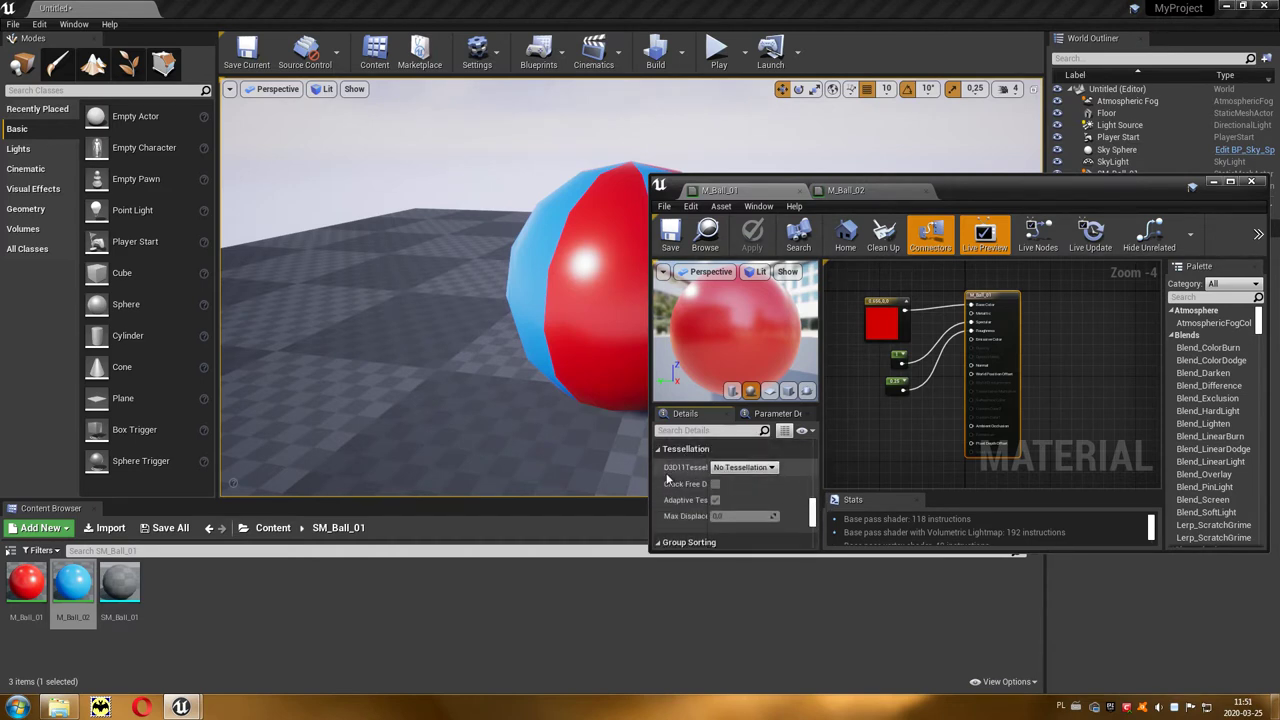
Set D3D11Tessellation to PN Triangles on M_Ball_01 and on M_Ball_02.
click(725, 468)
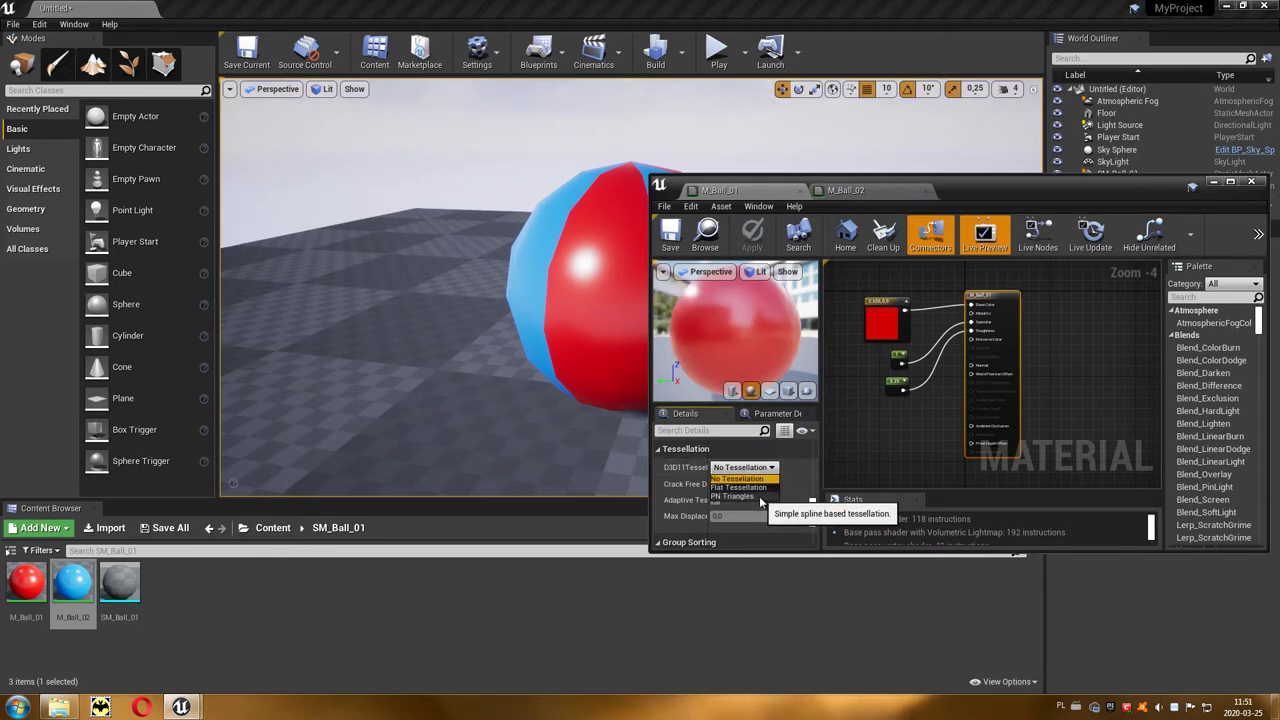
click(760, 498)
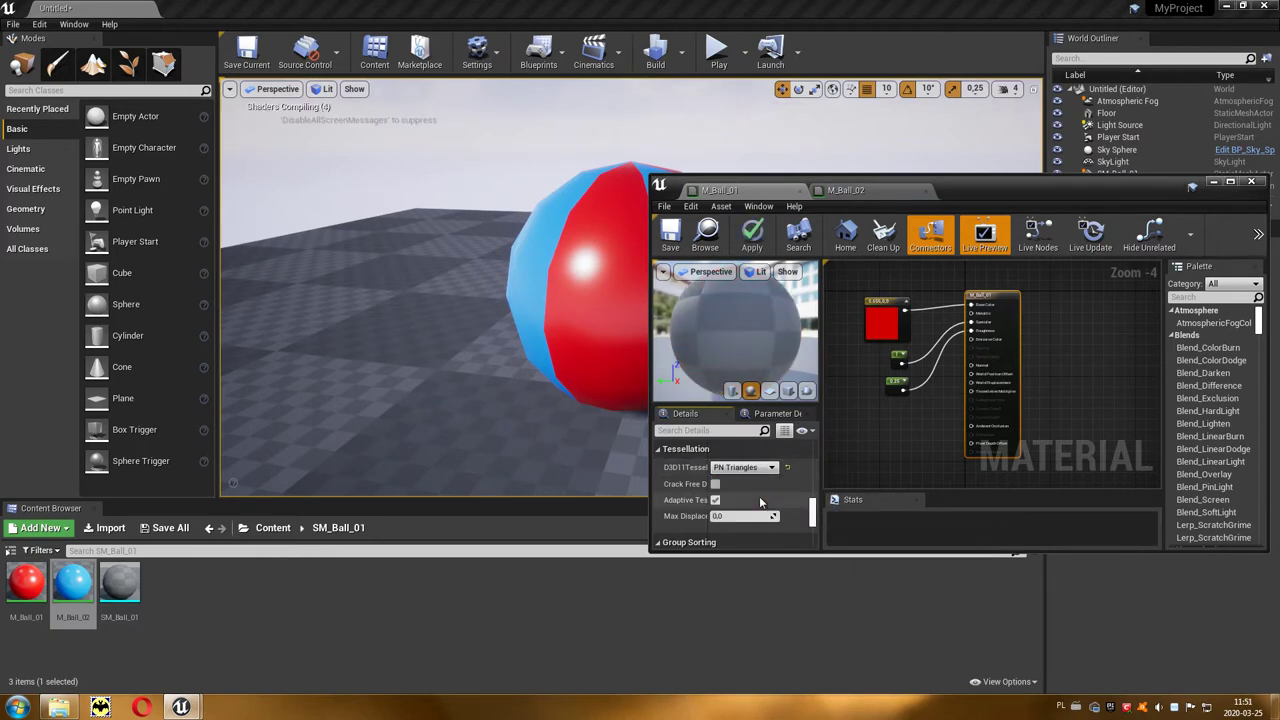
click(852, 192)
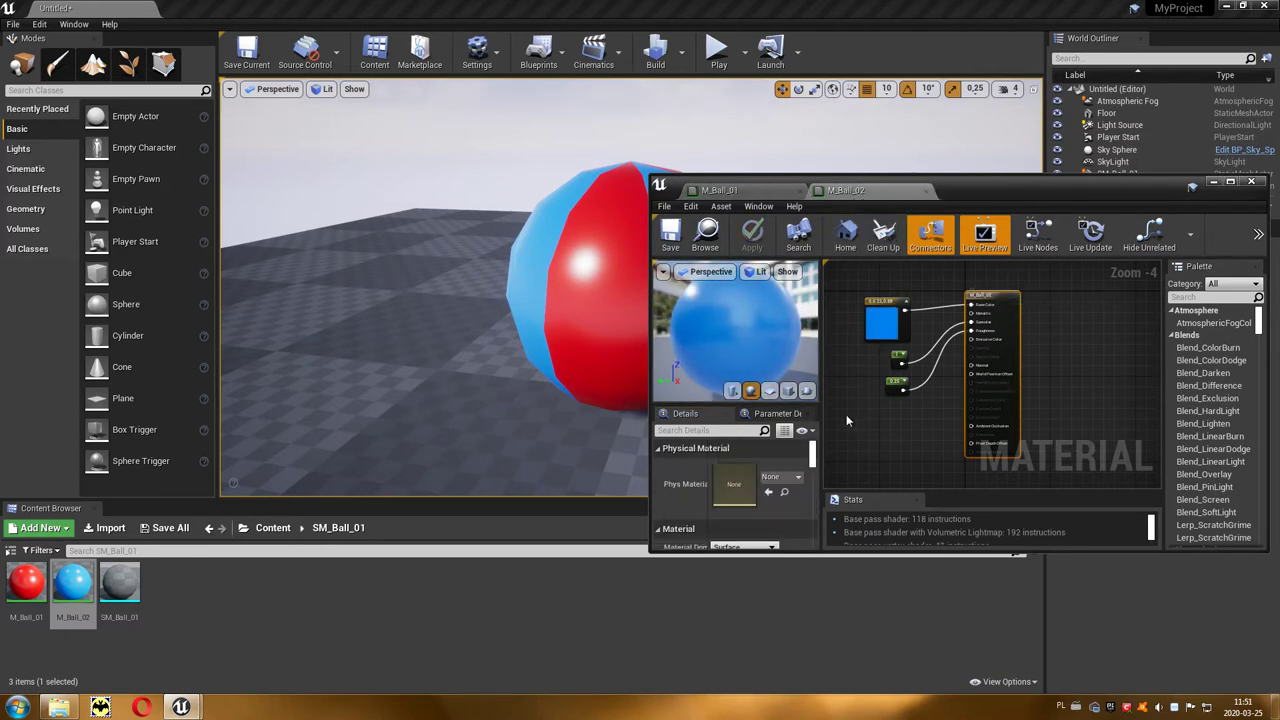
drag(812, 455, 811, 513)
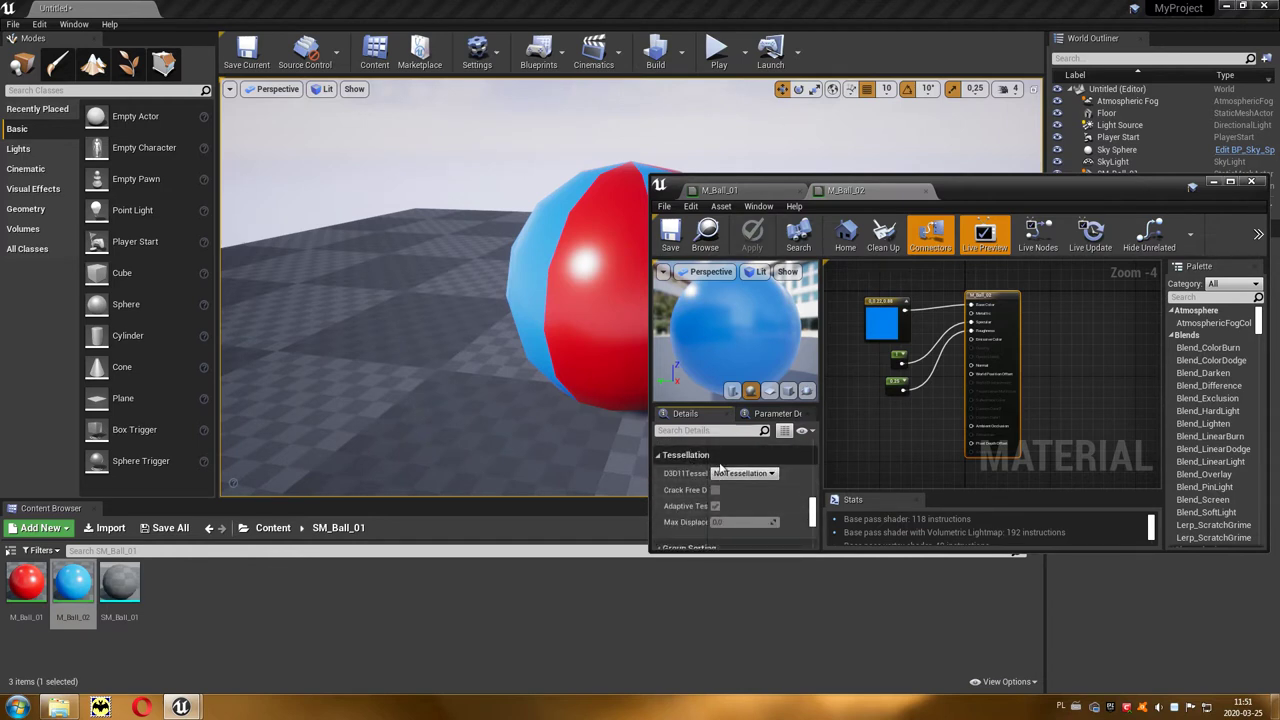
click(758, 473)
click(735, 501)
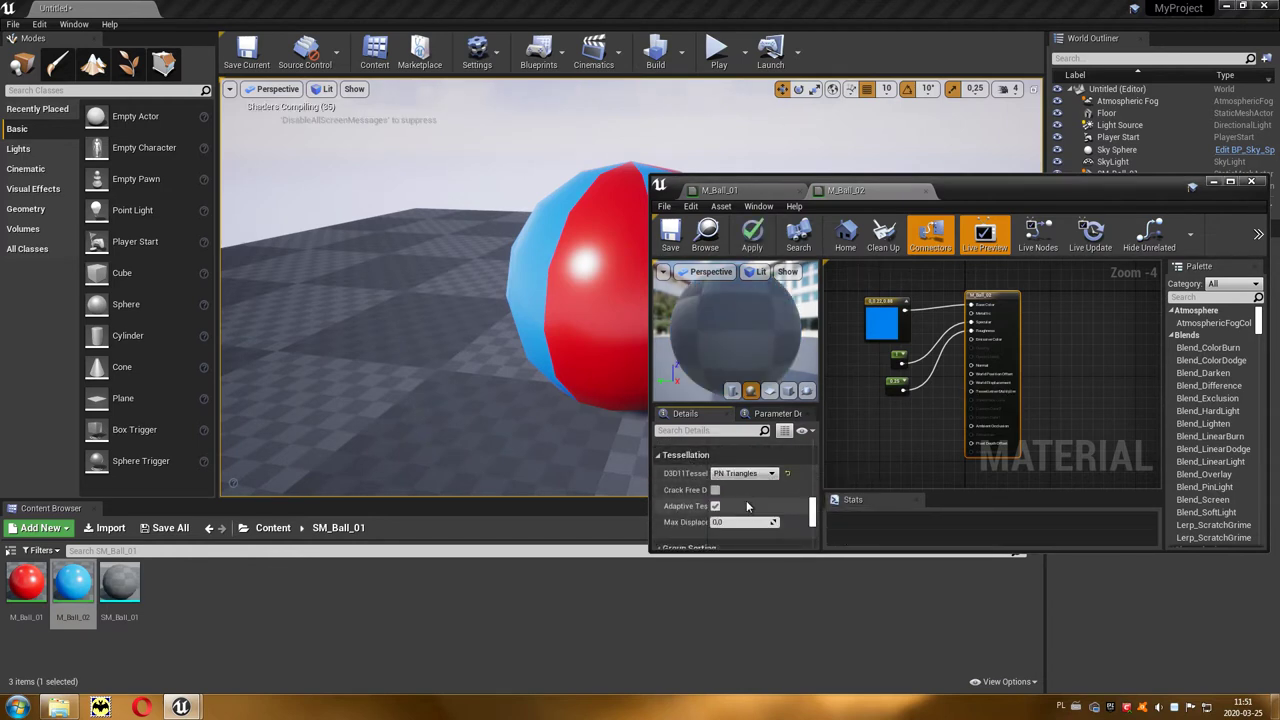
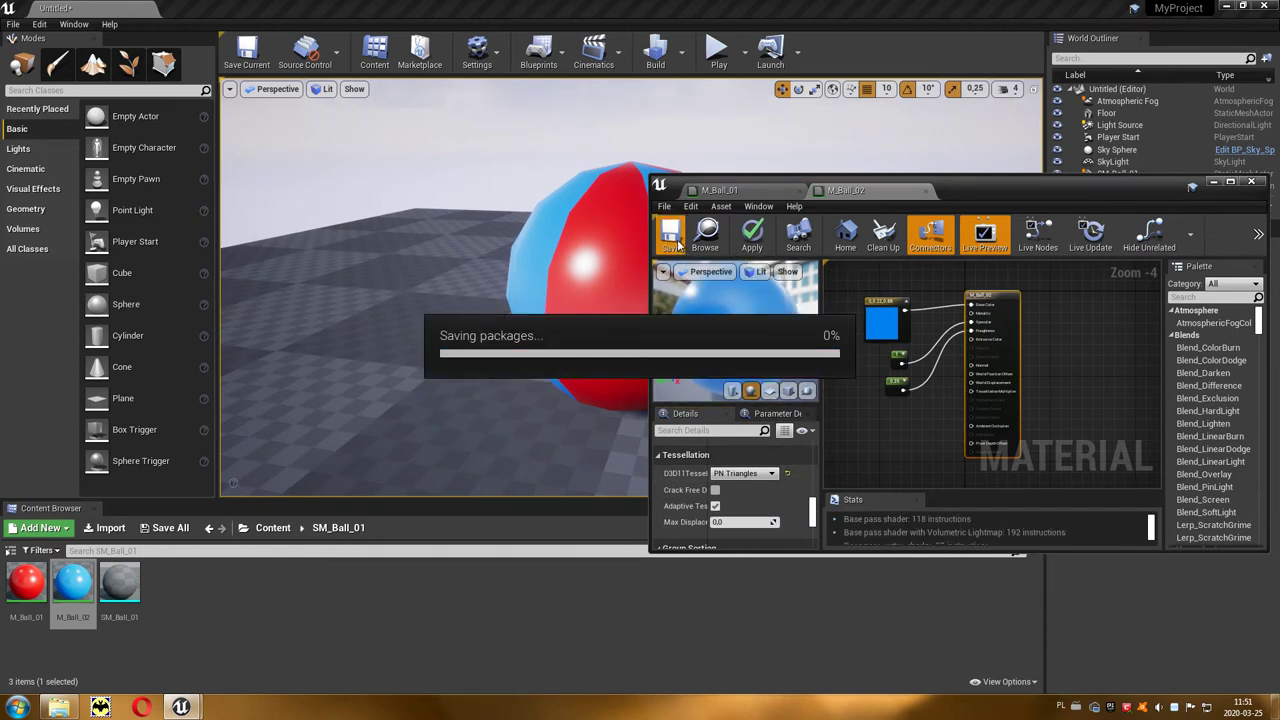
Save the M_Ball_01 material and close its material editor.
click(728, 192)
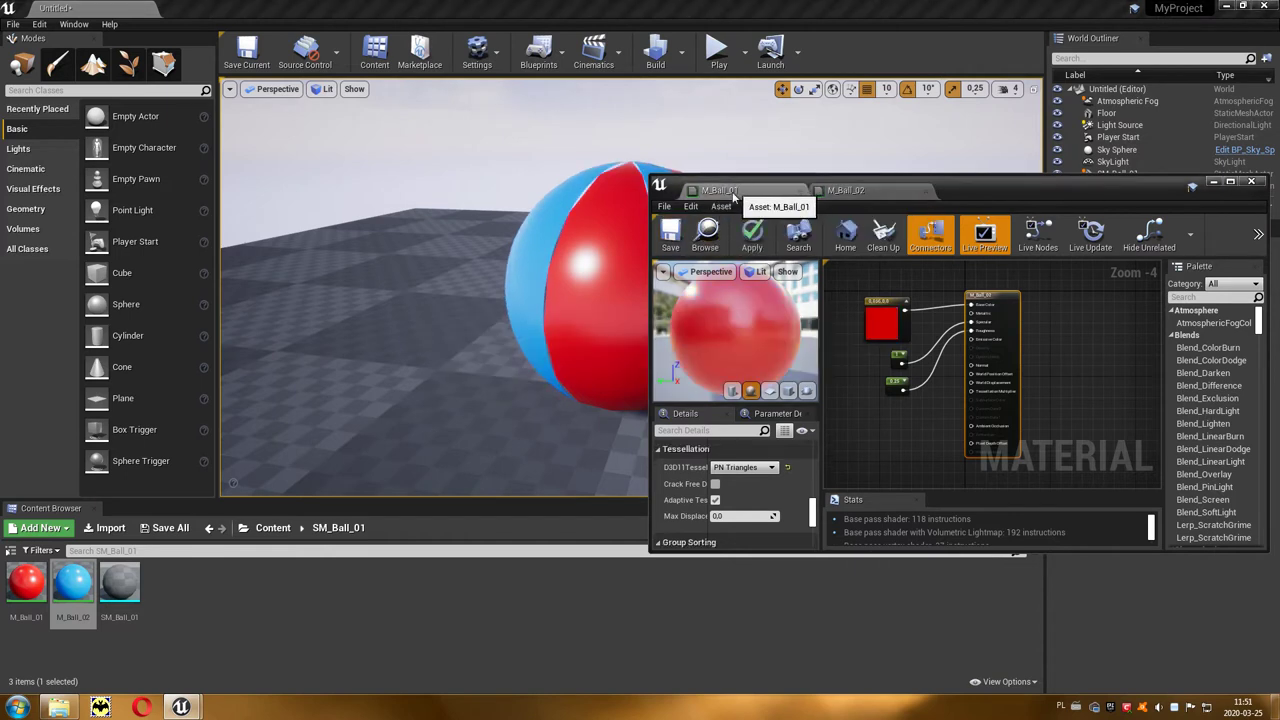
click(676, 237)
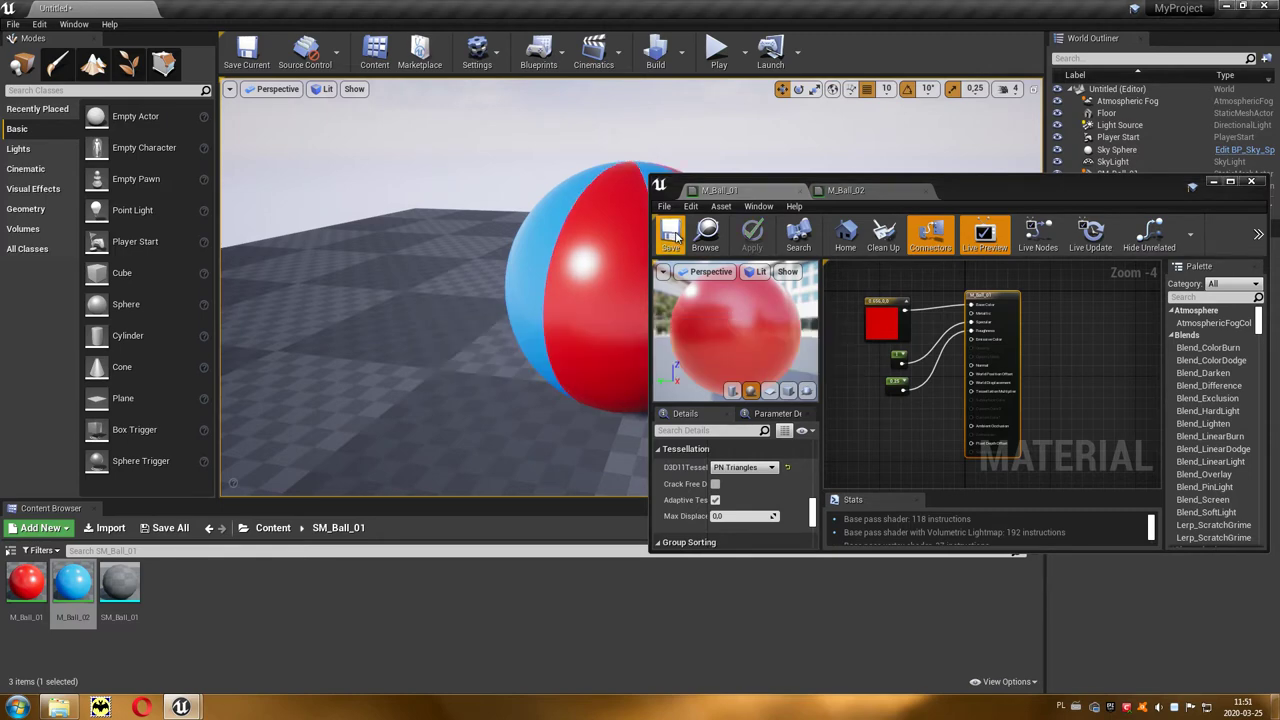
click(1251, 184)
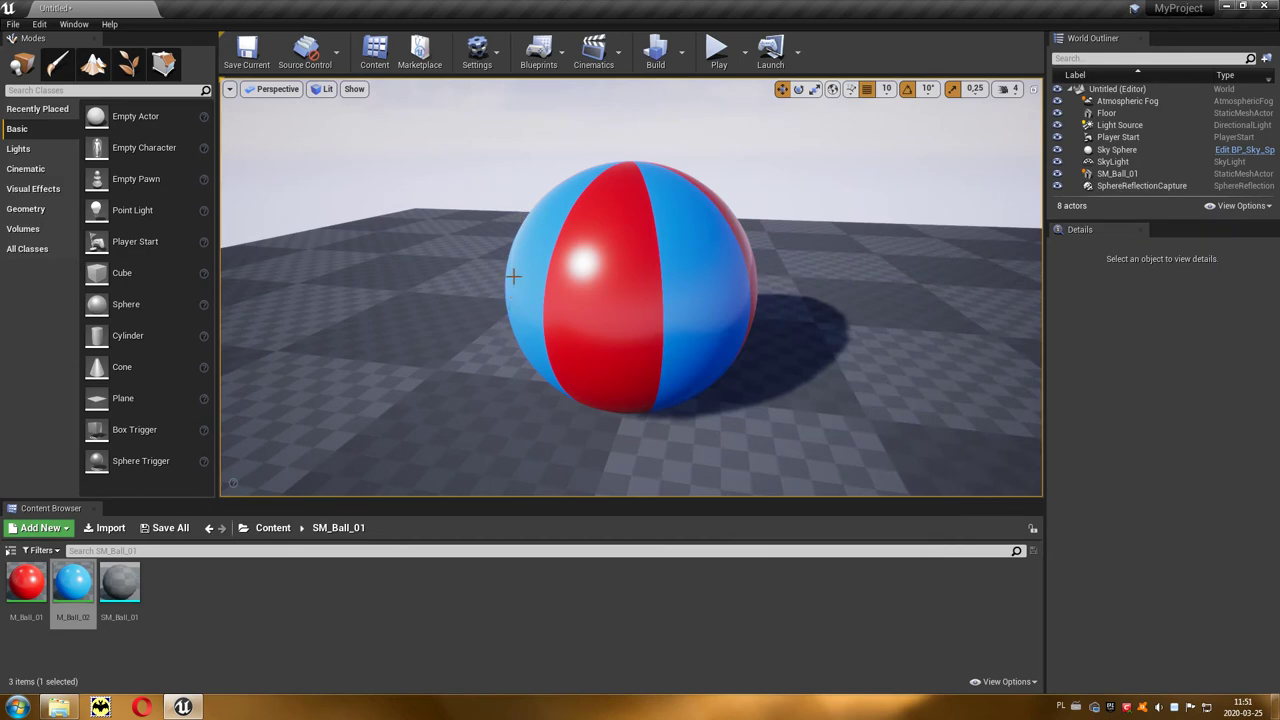
click(327, 92)
click(345, 147)
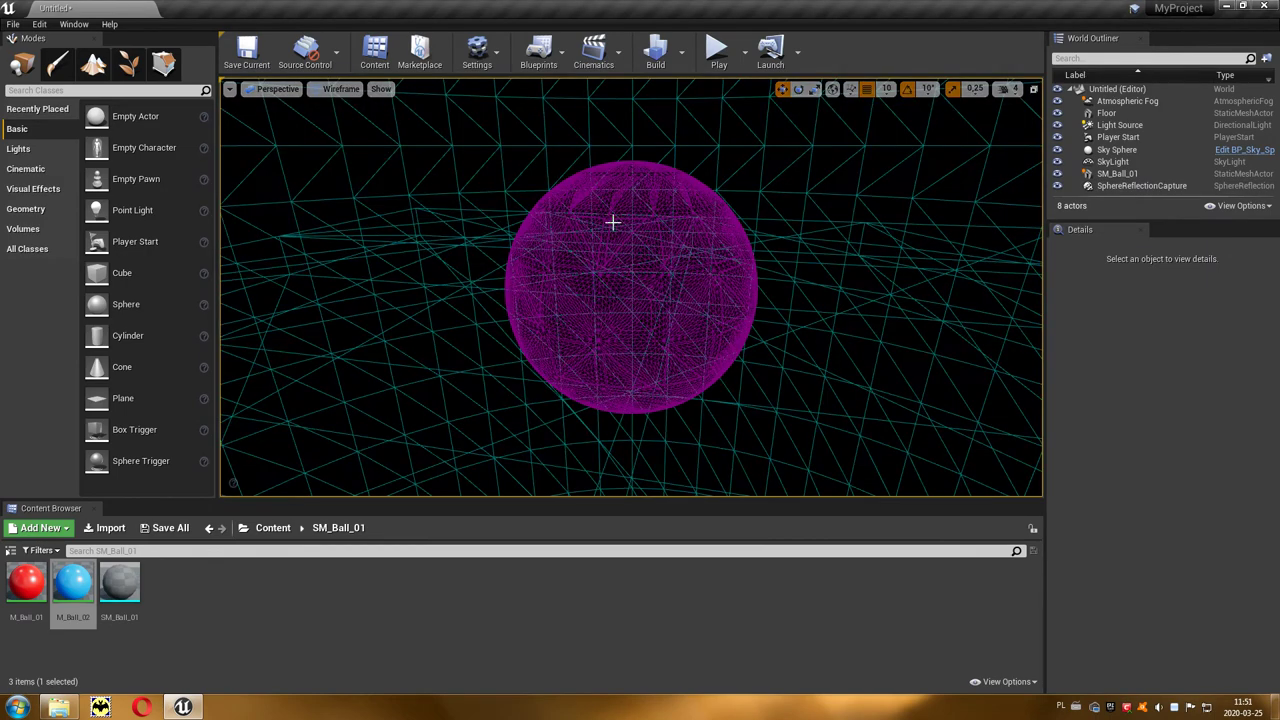
scroll(642, 283, up, 5)
scroll(642, 283, down, 4)
scroll(642, 283, down, 2)
scroll(642, 283, down, 2)
scroll(642, 283, down, 1)
scroll(642, 283, down, 2)
scroll(642, 283, down, 1)
scroll(642, 283, up, 1)
scroll(642, 283, up, 2)
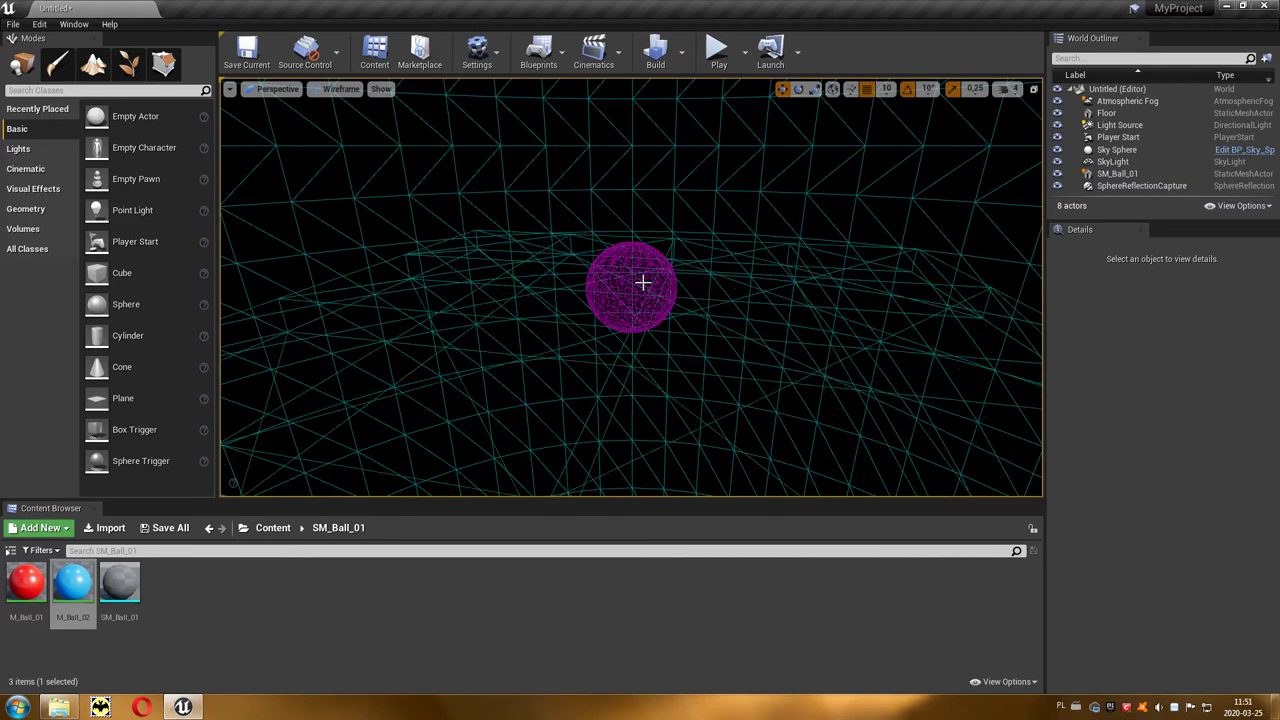
scroll(642, 283, up, 2)
scroll(642, 283, up, 2)
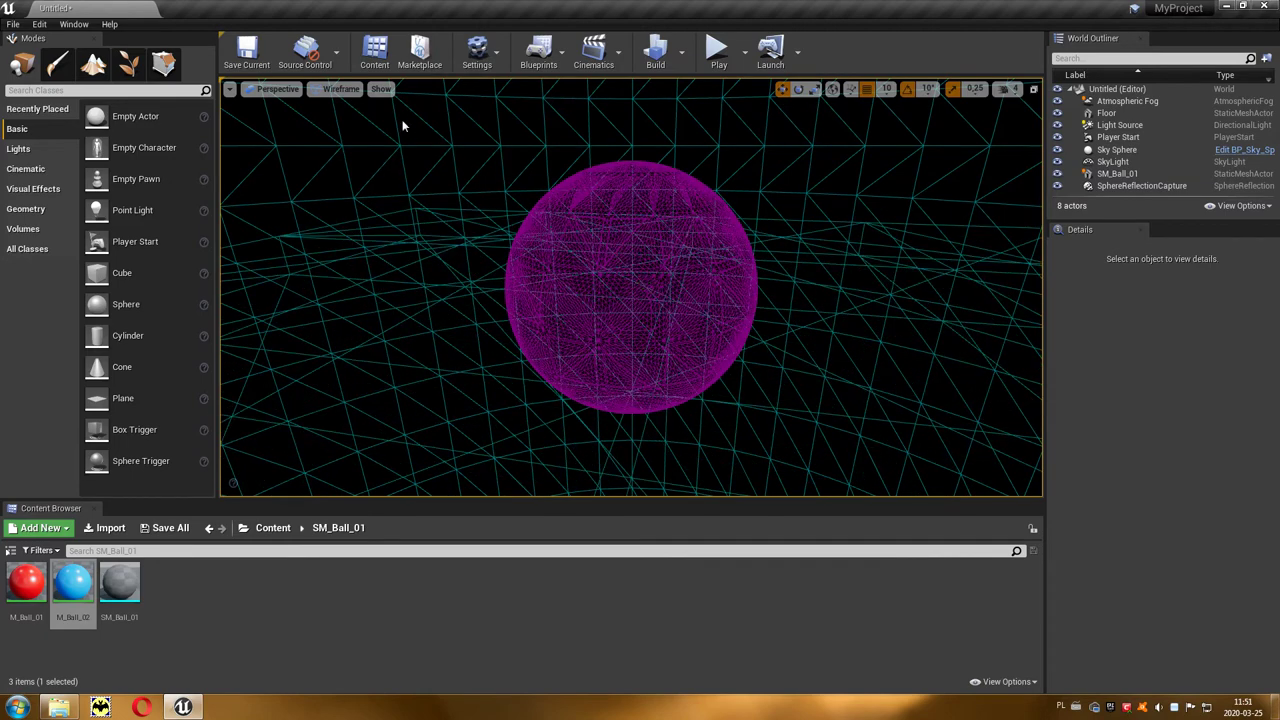
click(338, 89)
click(334, 114)
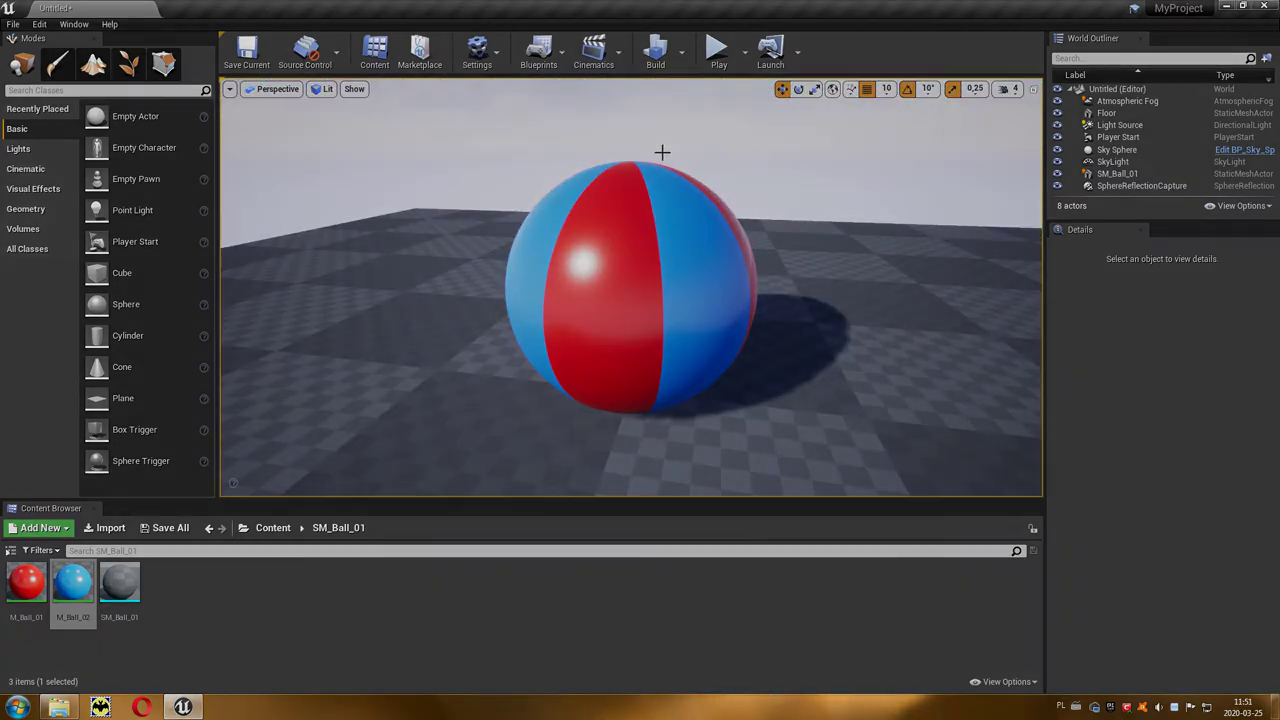
Drag SM_Lampa_01 from the Content Browser onto the brick corridor wall.
ctrl+scroll(245, 636, up, 1)
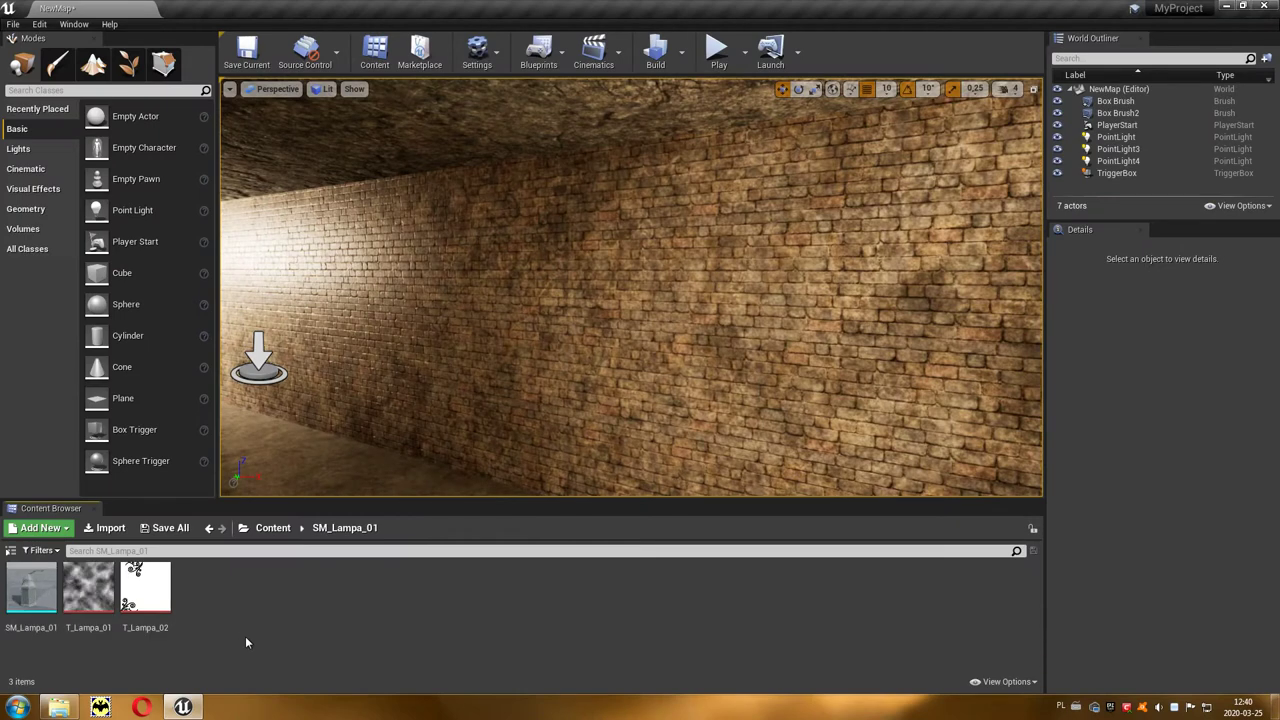
ctrl+scroll(245, 636, up, 1)
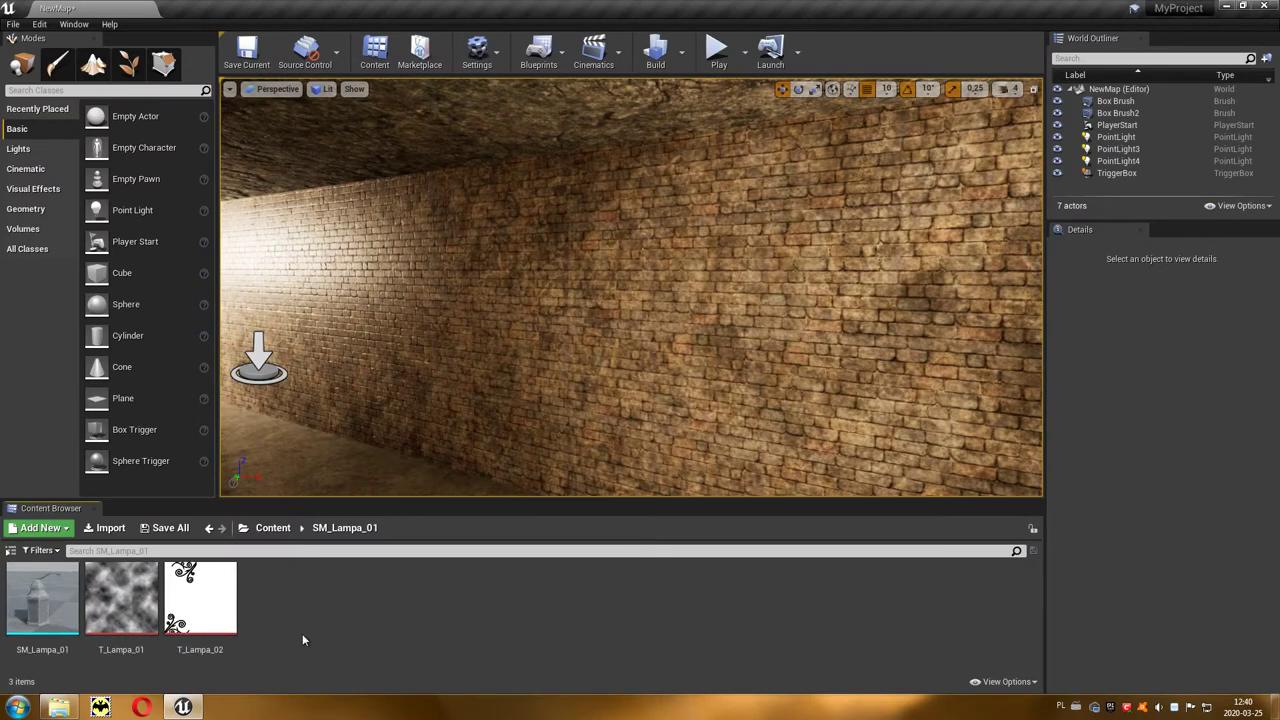
mouse_move(45, 600)
drag(45, 600, 649, 343)
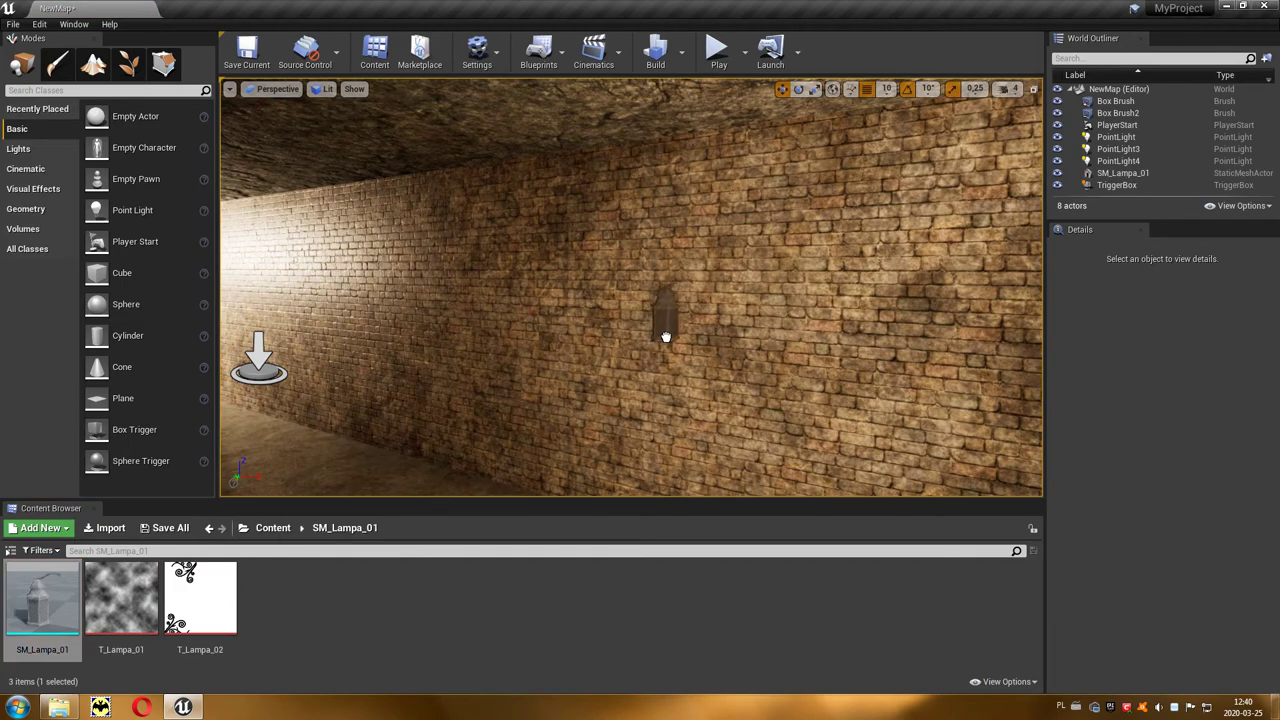
drag(671, 329, 669, 330)
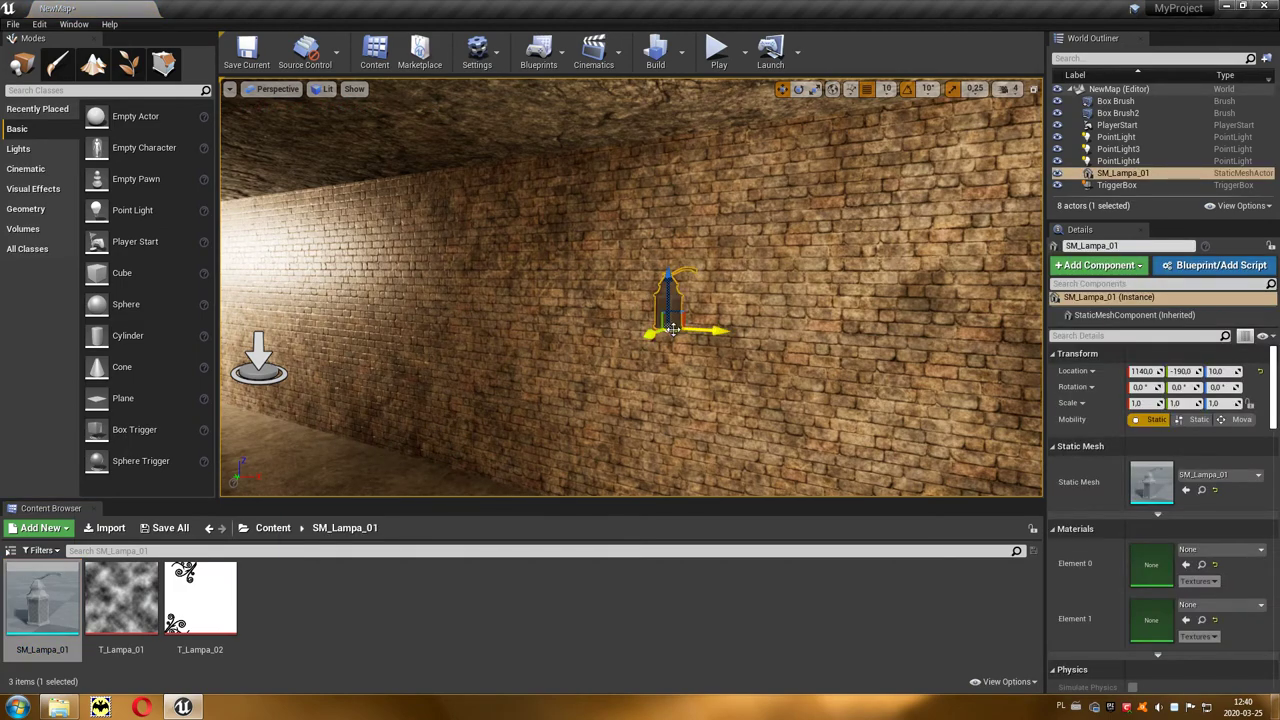
key(f)
alt+drag(673, 329, 580, 335)
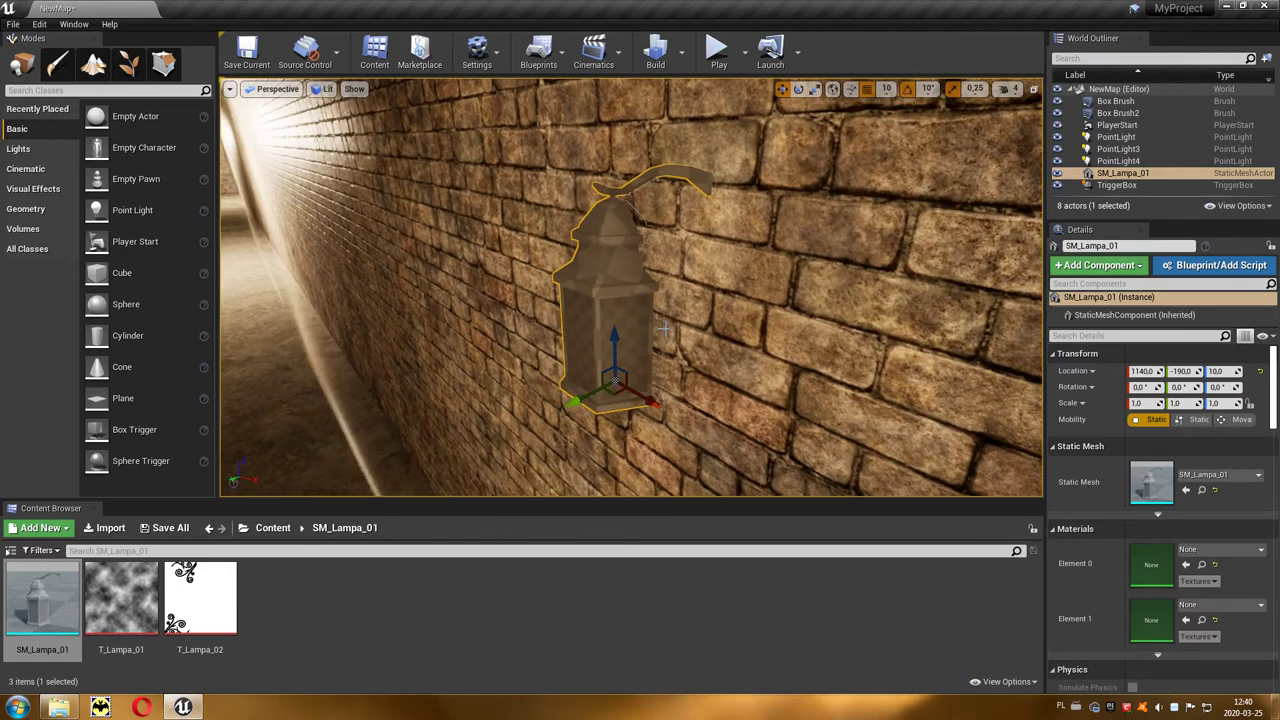
Rotate the lantern to -90° yaw.
key(e)
drag(688, 430, 692, 398)
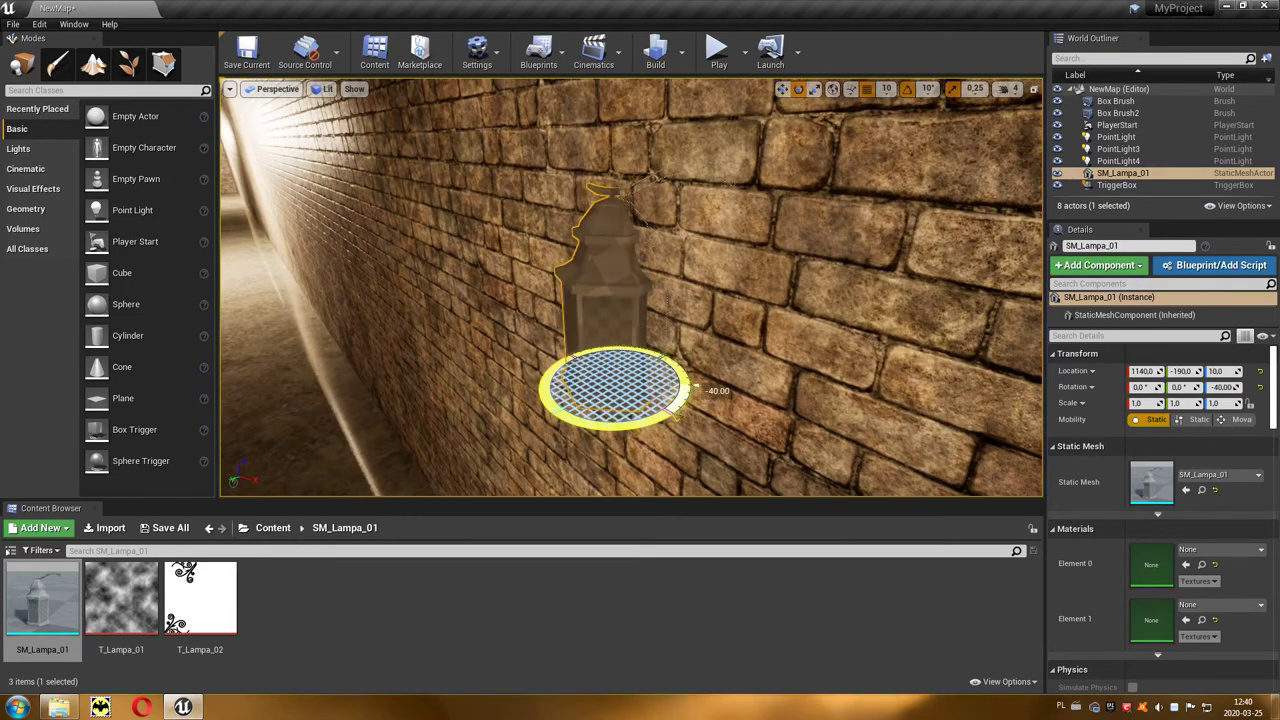
drag(692, 398, 609, 427)
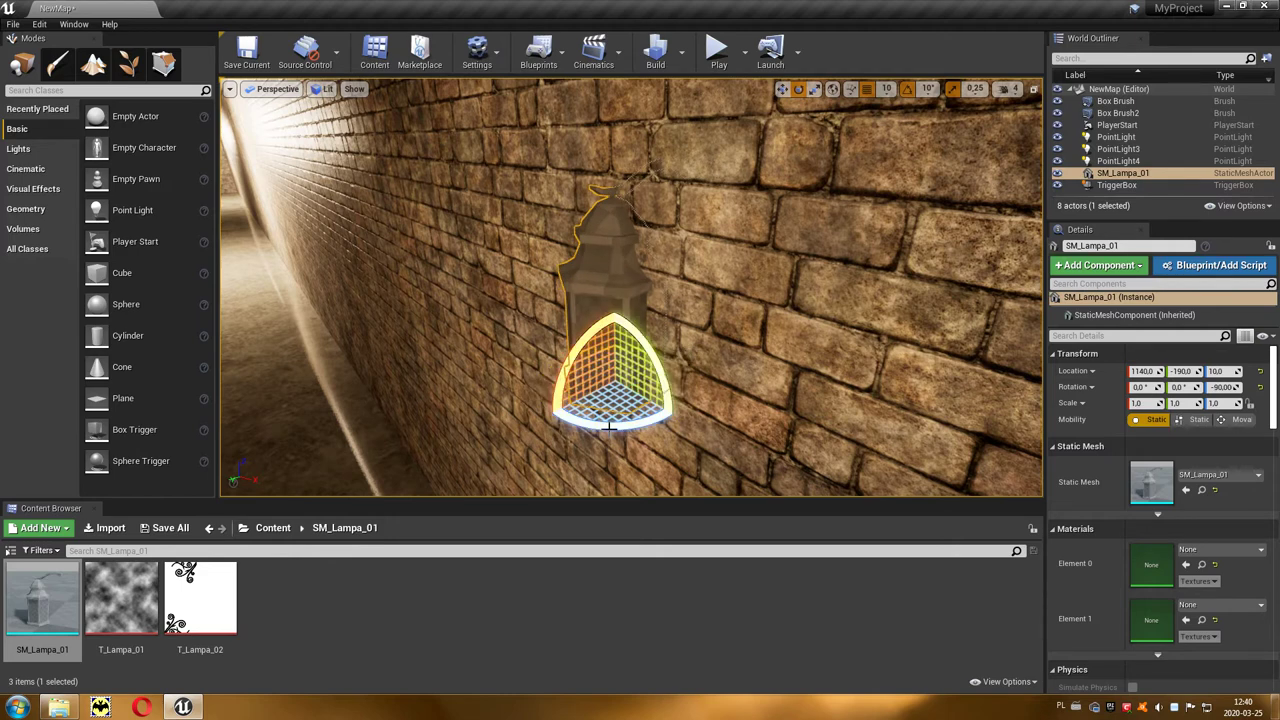
Slide the lantern flush against the bricks and turn on grid snapping.
key(w)
drag(569, 405, 465, 453)
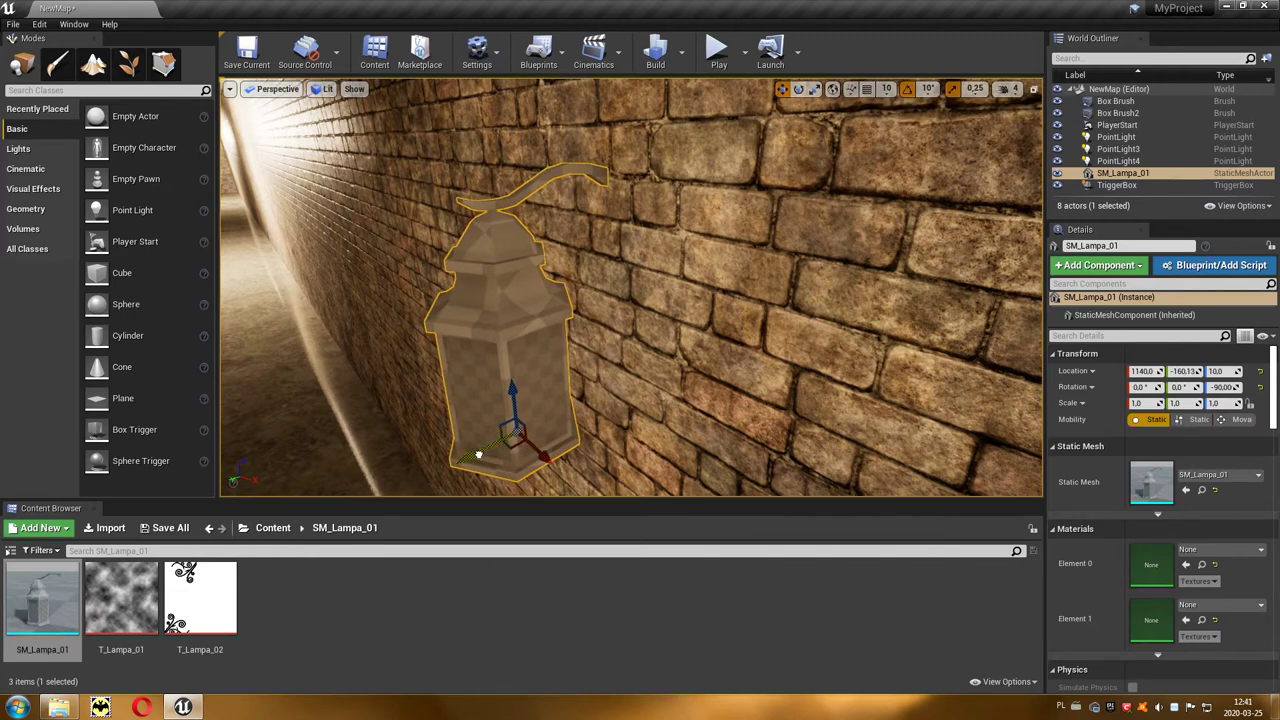
drag(483, 455, 493, 455)
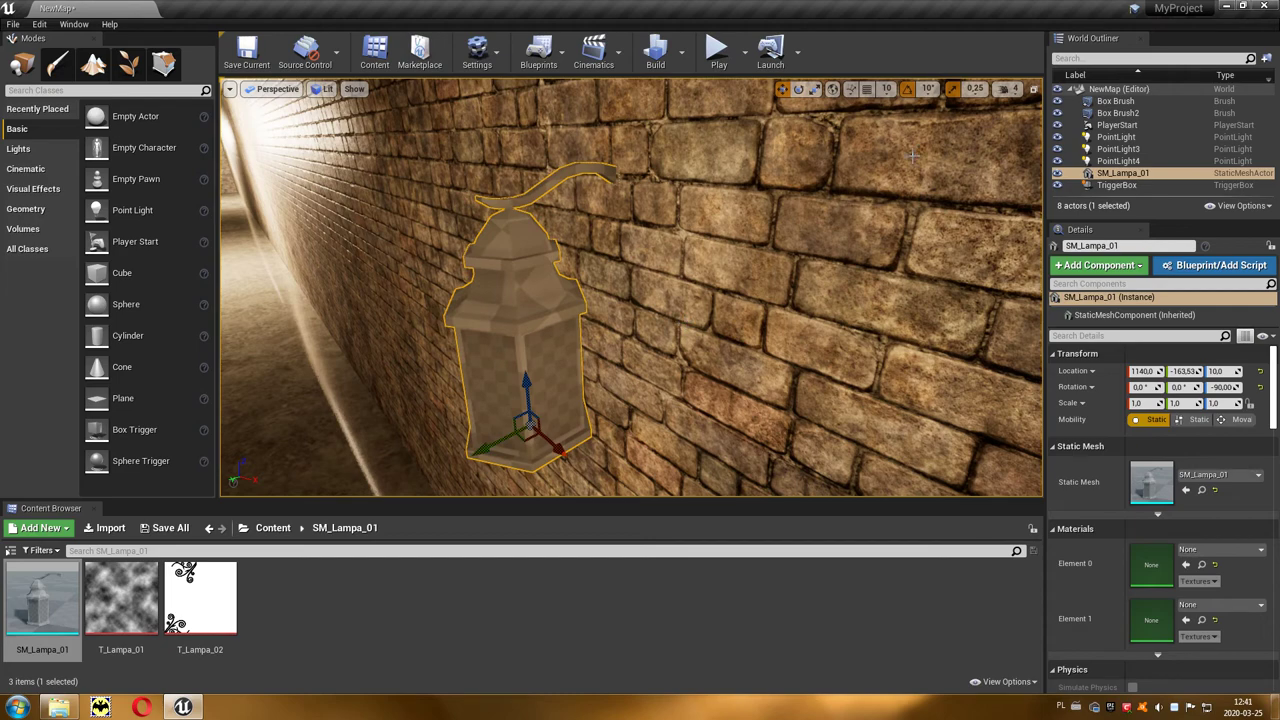
click(867, 89)
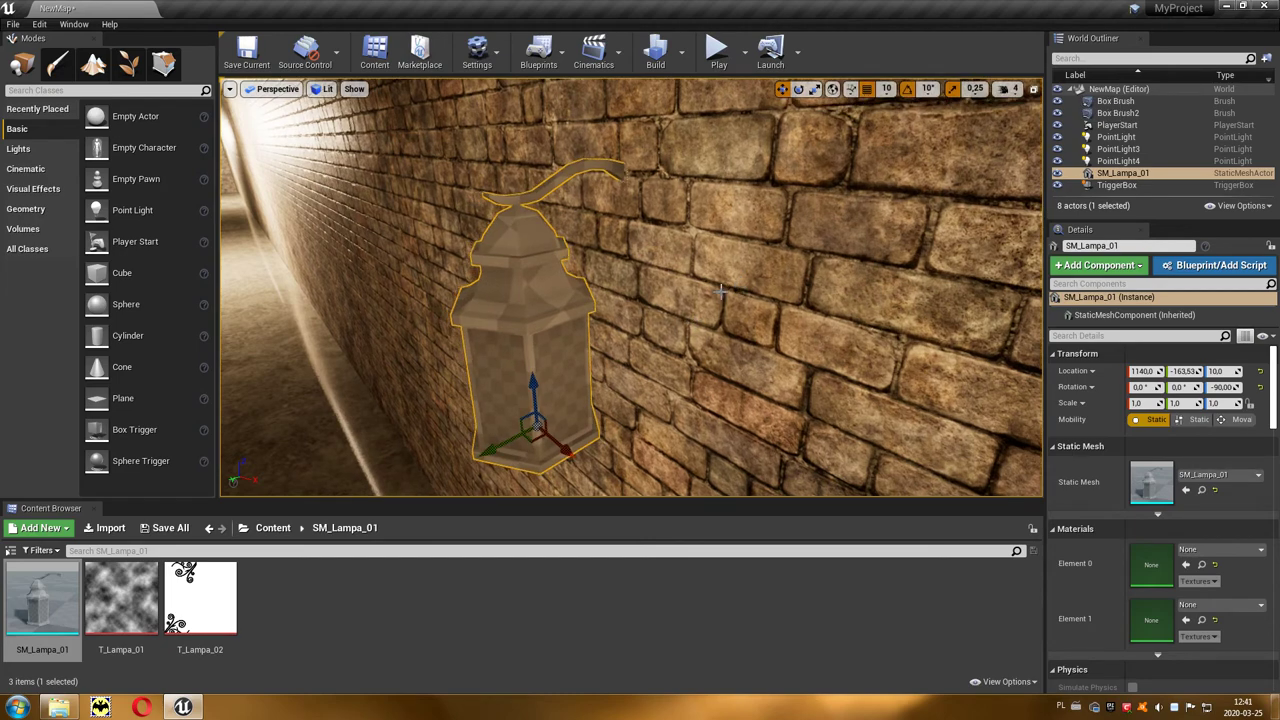
key(f)
alt+drag(666, 334, 630, 334)
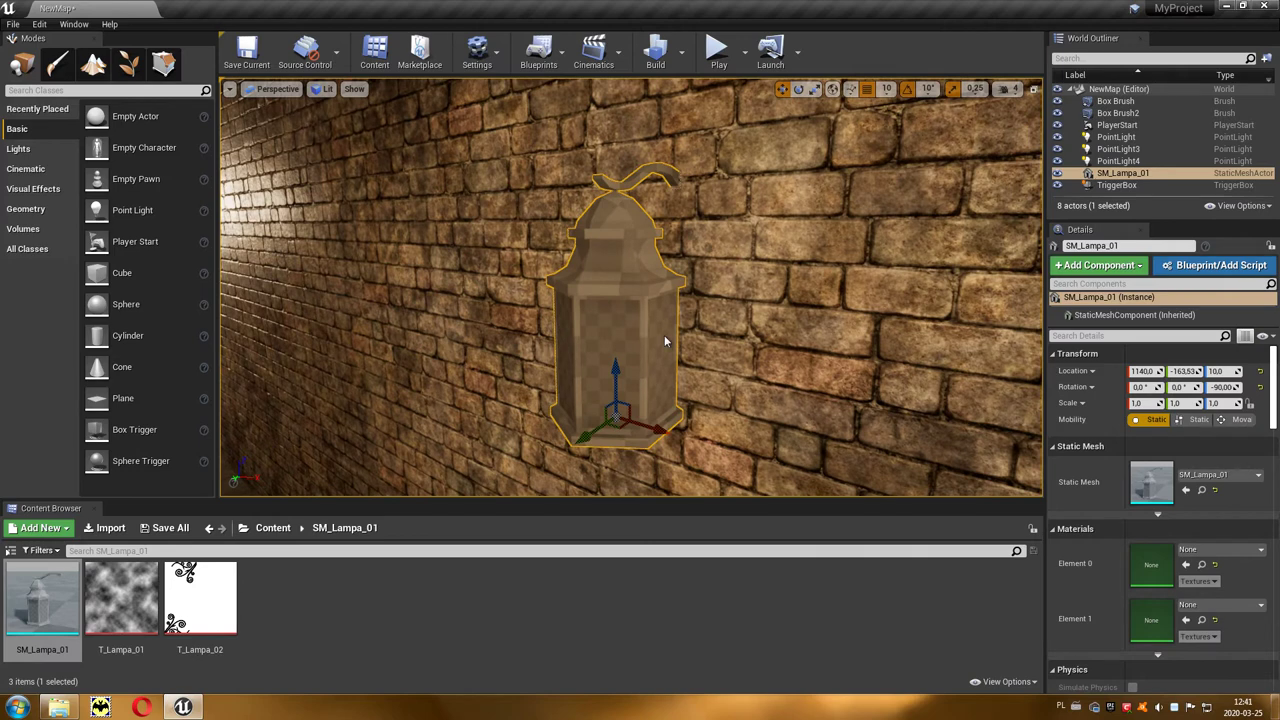
click(432, 624)
Create a new material named M_Lampa_01 in the Content Browser.
right_click(432, 631)
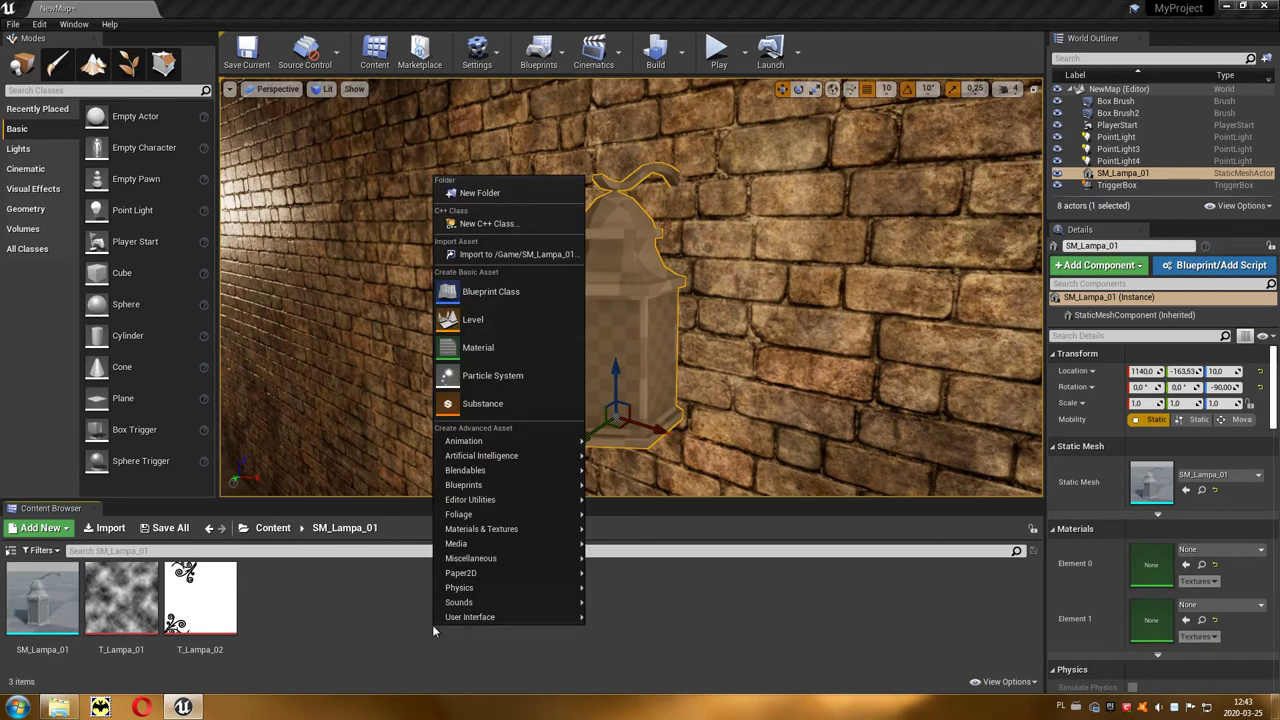
click(525, 349)
text(M_Lampa_01)
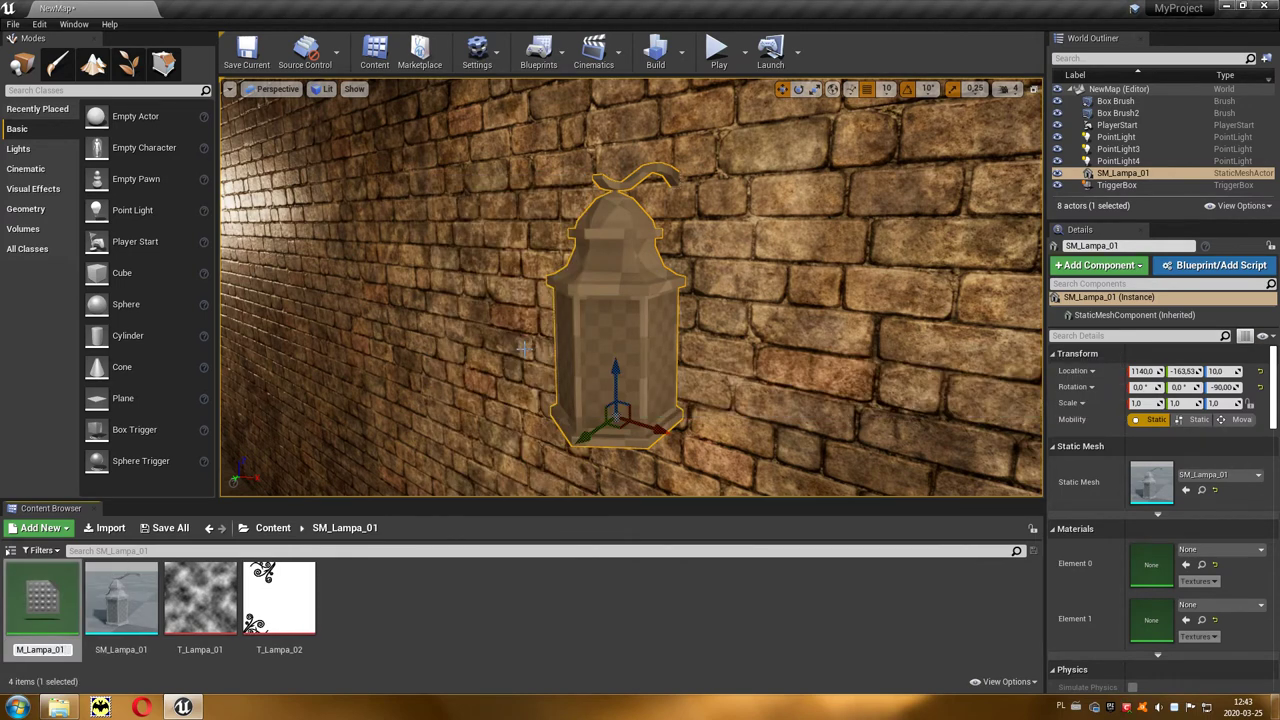
key(Return)
key(Return)
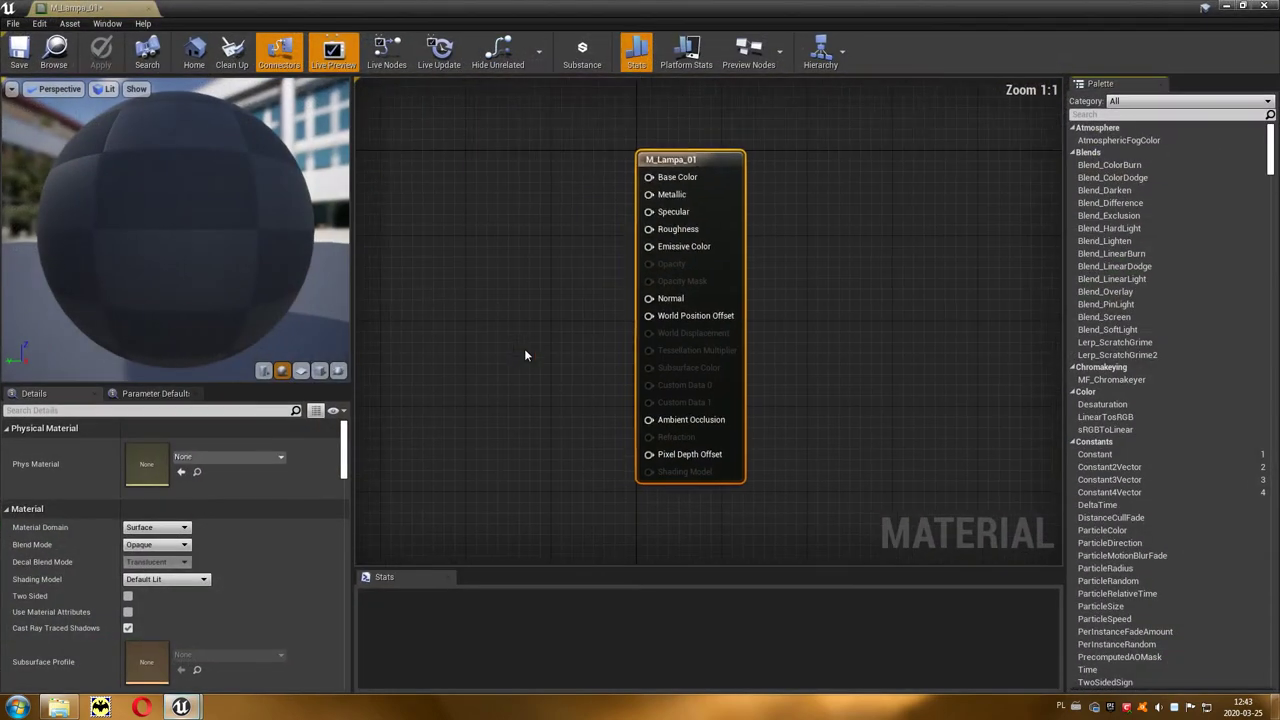
Wire a constant 0 into Base Color and a constant 0.25 into Roughness.
click(493, 203)
drag(514, 227, 674, 187)
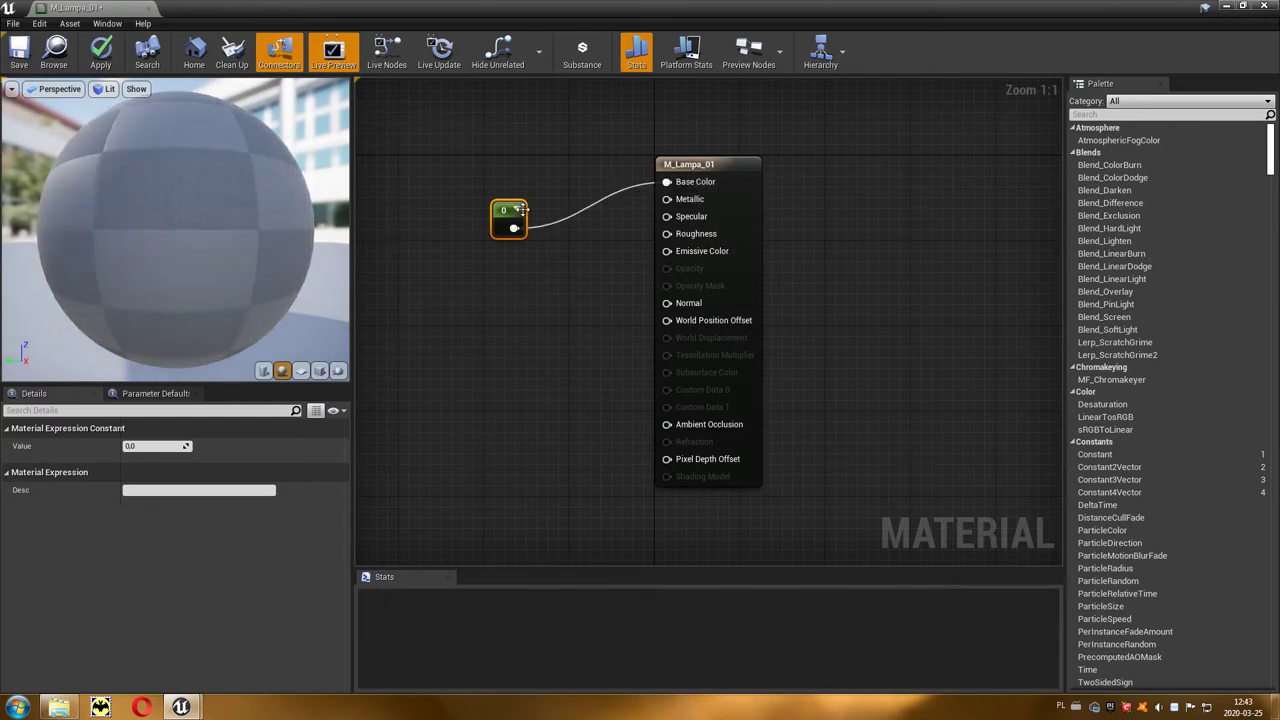
drag(506, 212, 551, 177)
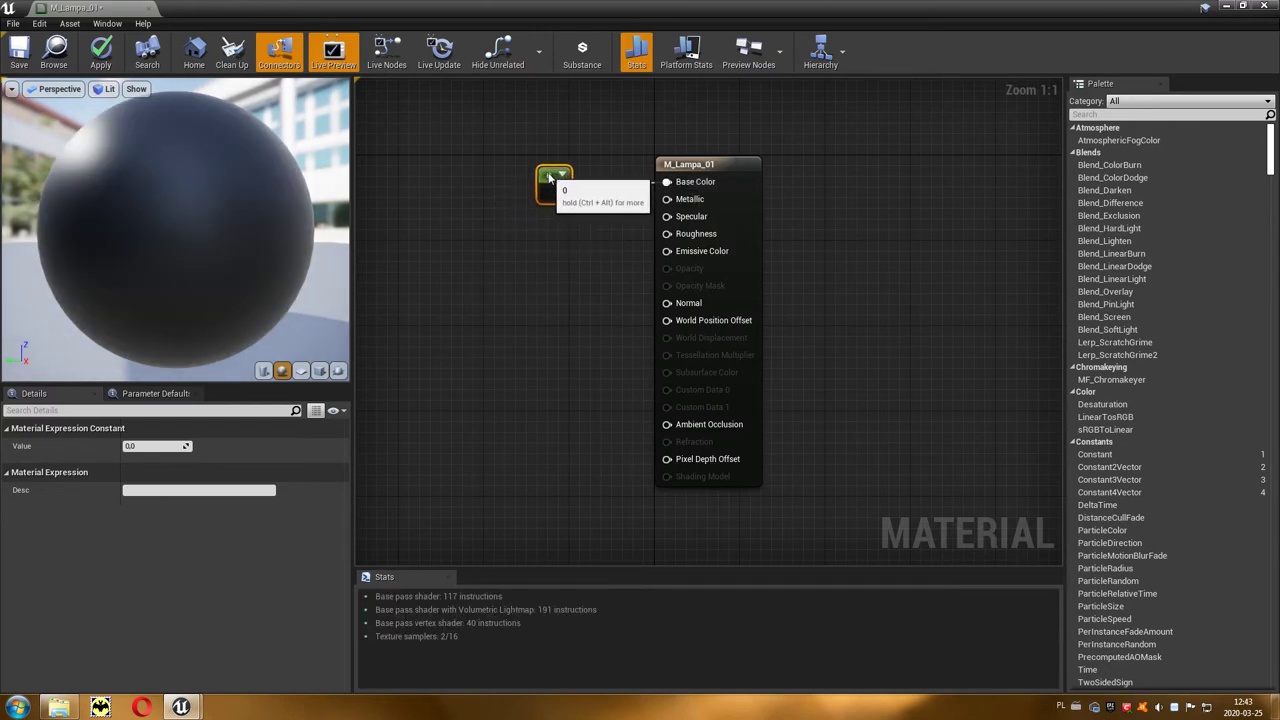
click(534, 248)
drag(556, 268, 666, 234)
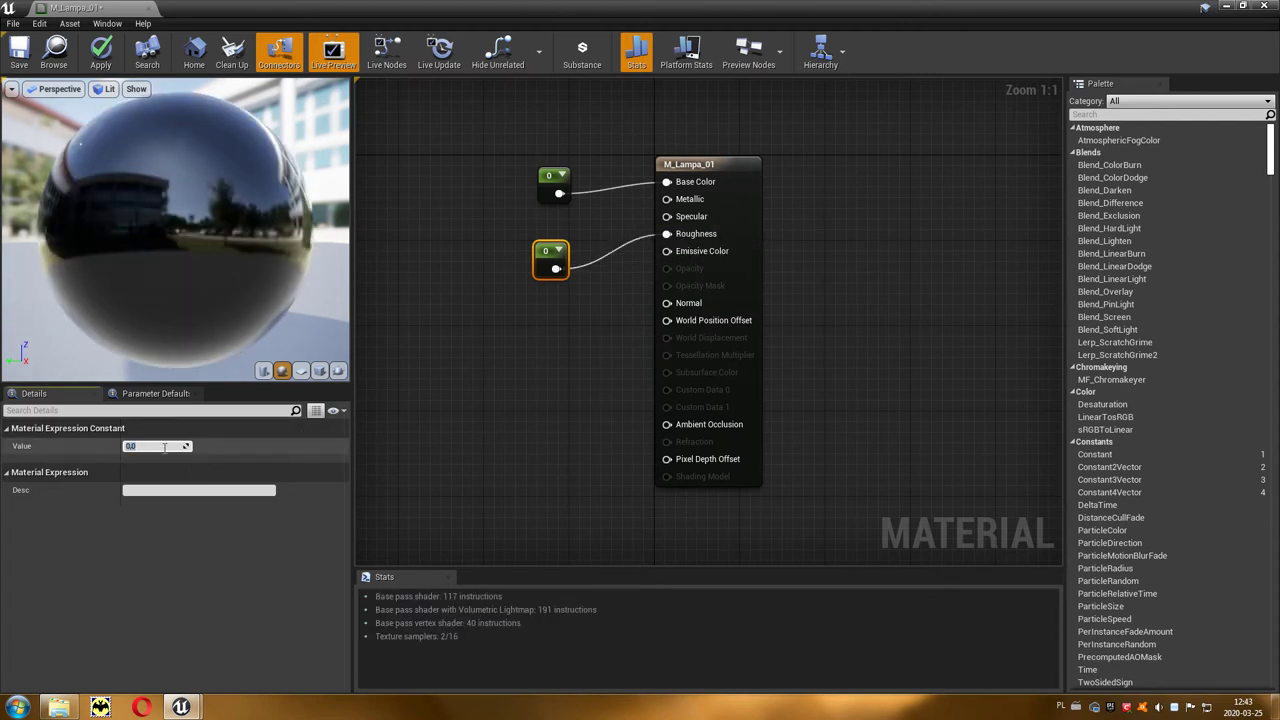
text(.25)
text(0.25)
key(Return)
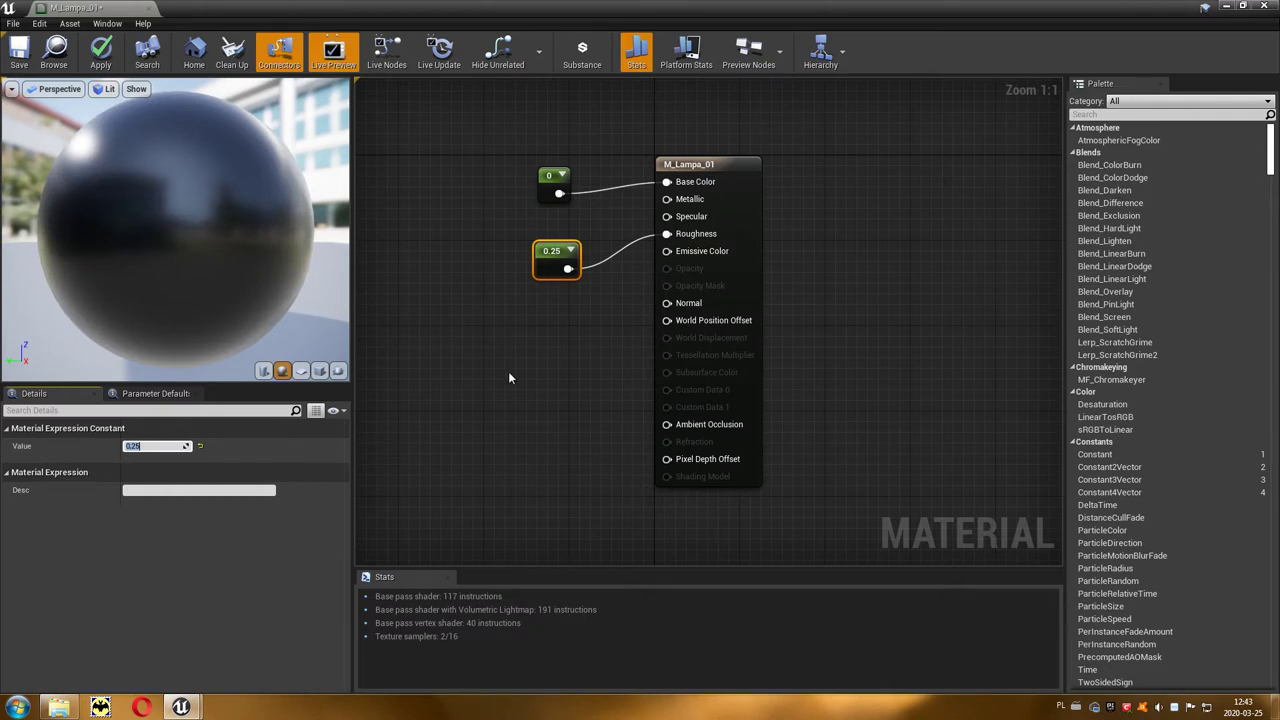
click(508, 371)
Wire a constant 1.0 into Specular, apply the material and close the editor.
click(522, 345)
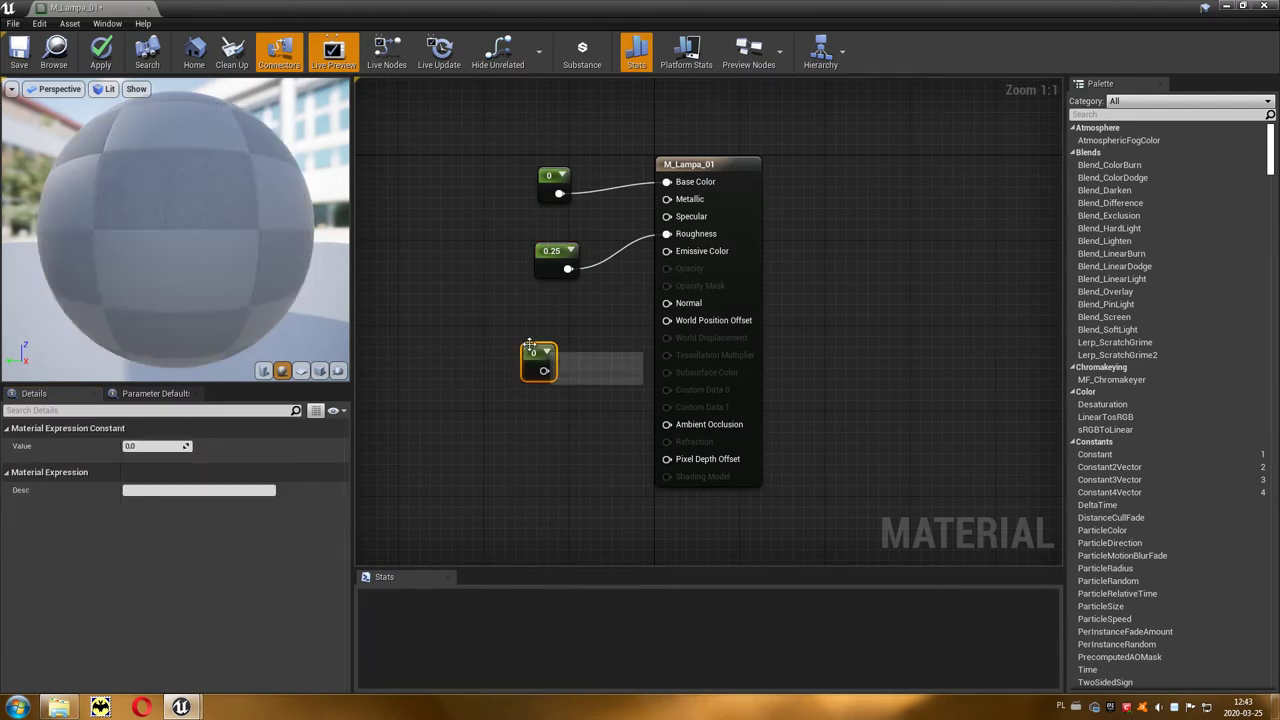
drag(525, 349, 478, 224)
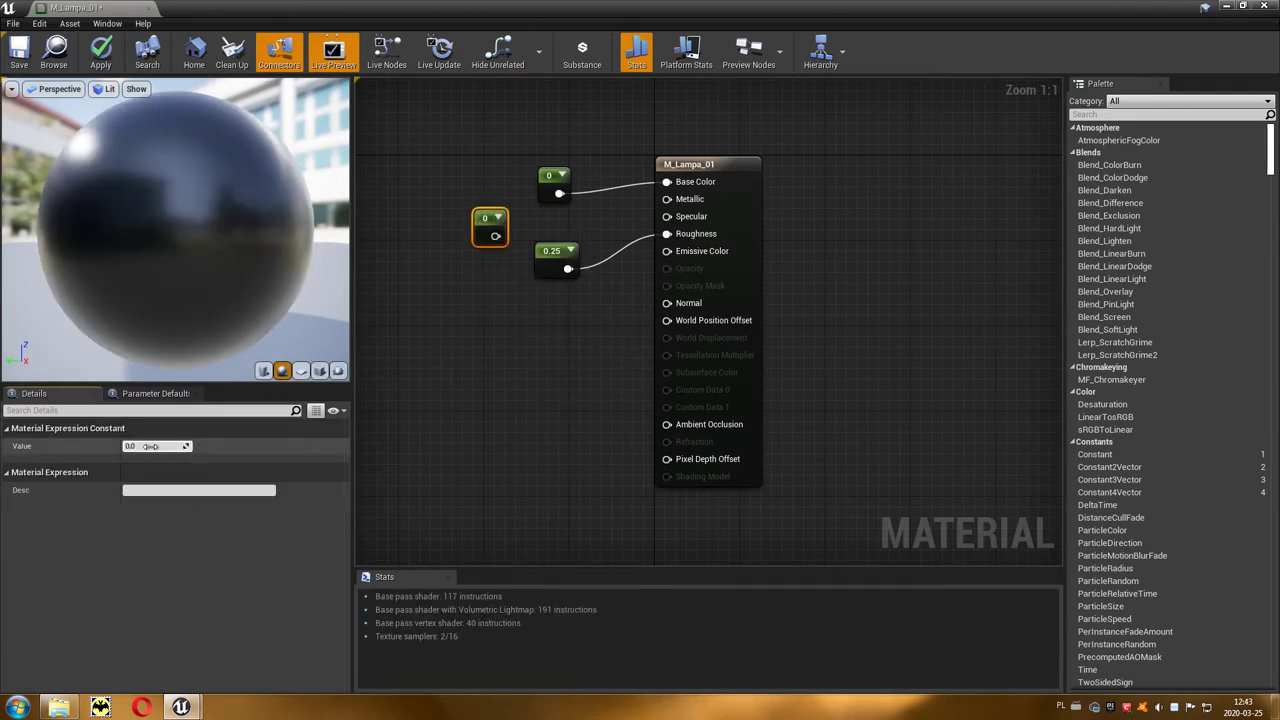
text(1)
key(Return)
drag(495, 236, 667, 216)
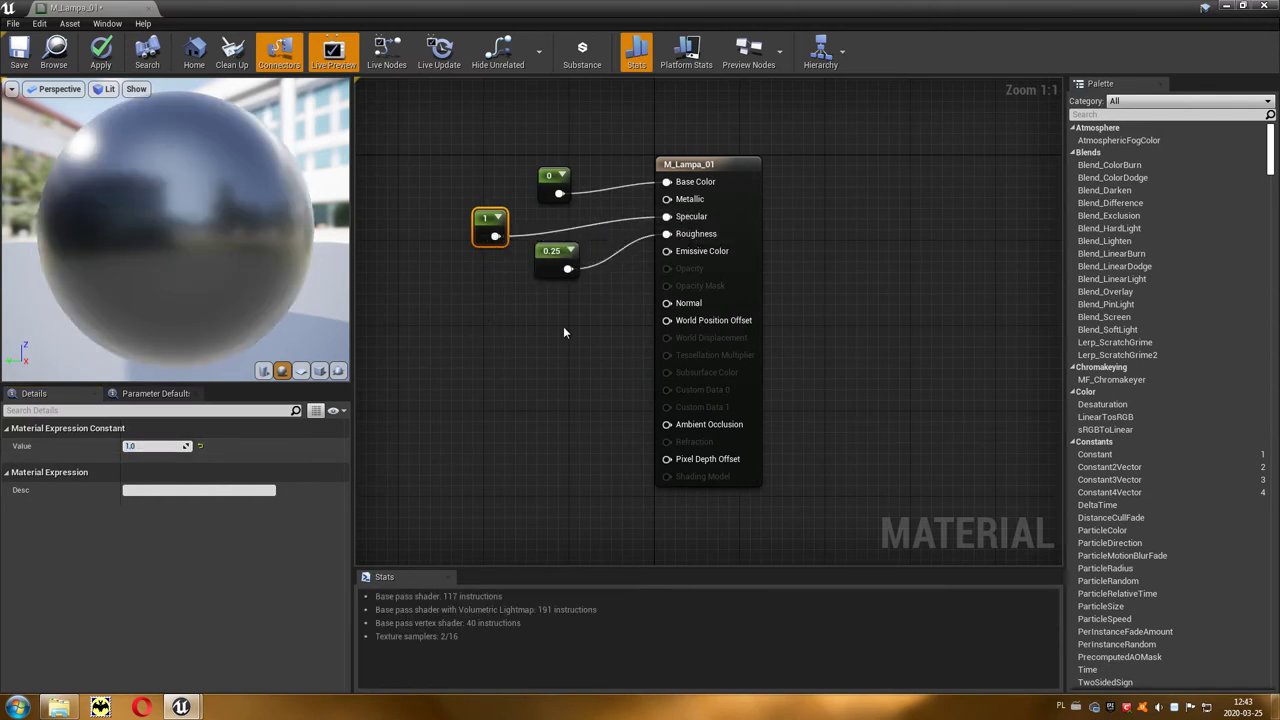
click(99, 54)
click(387, 50)
click(1265, 6)
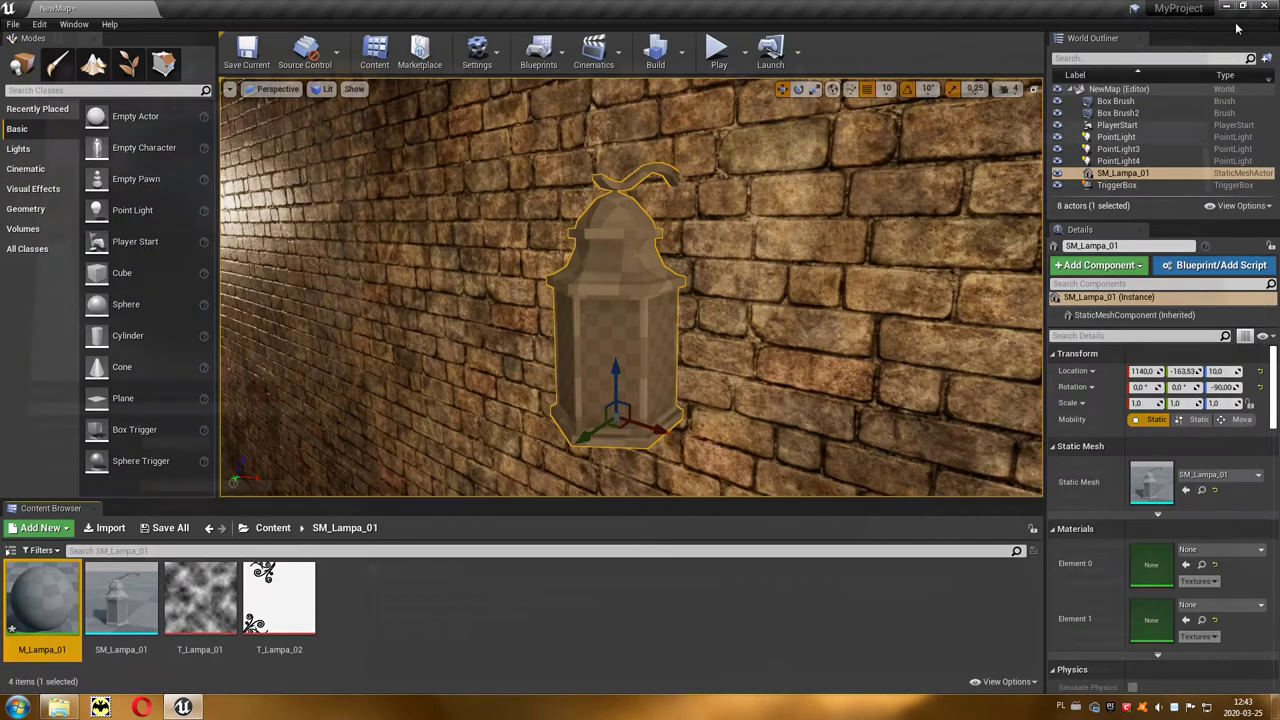
Apply M_Lampa_01 to the lantern frame and create a new material named M_Lampa_02.
drag(42, 598, 169, 515)
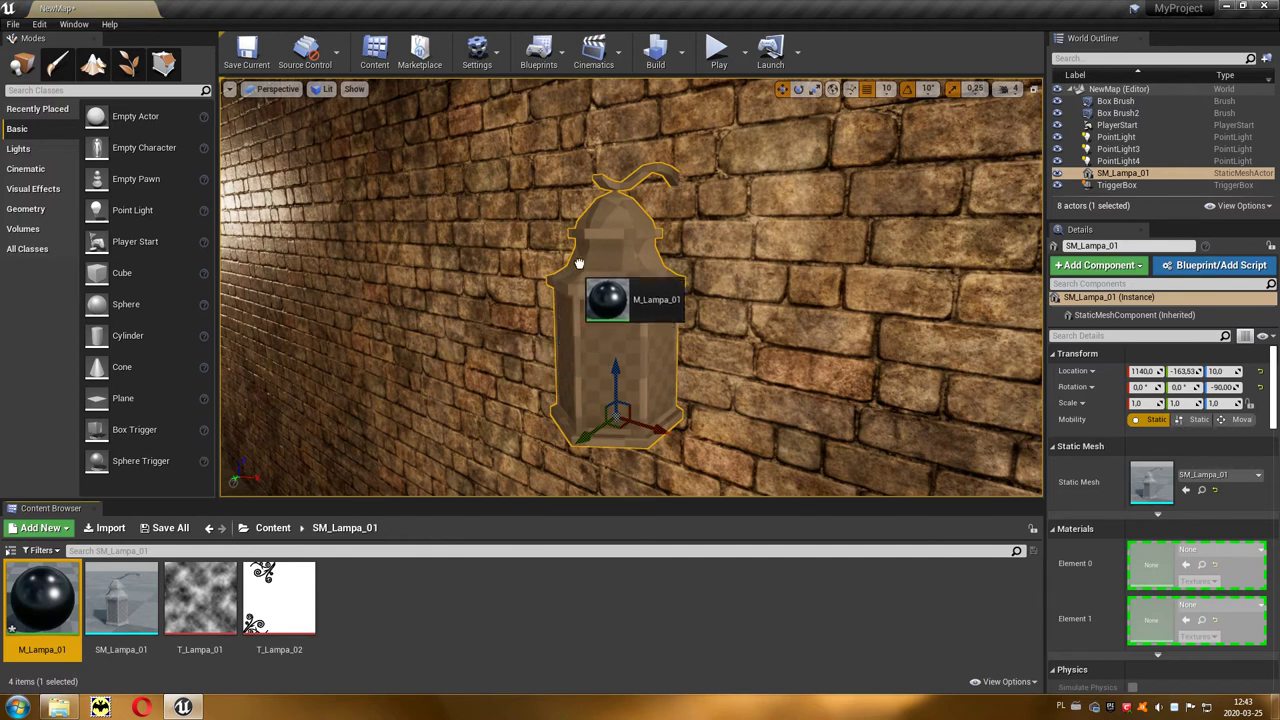
drag(169, 515, 609, 259)
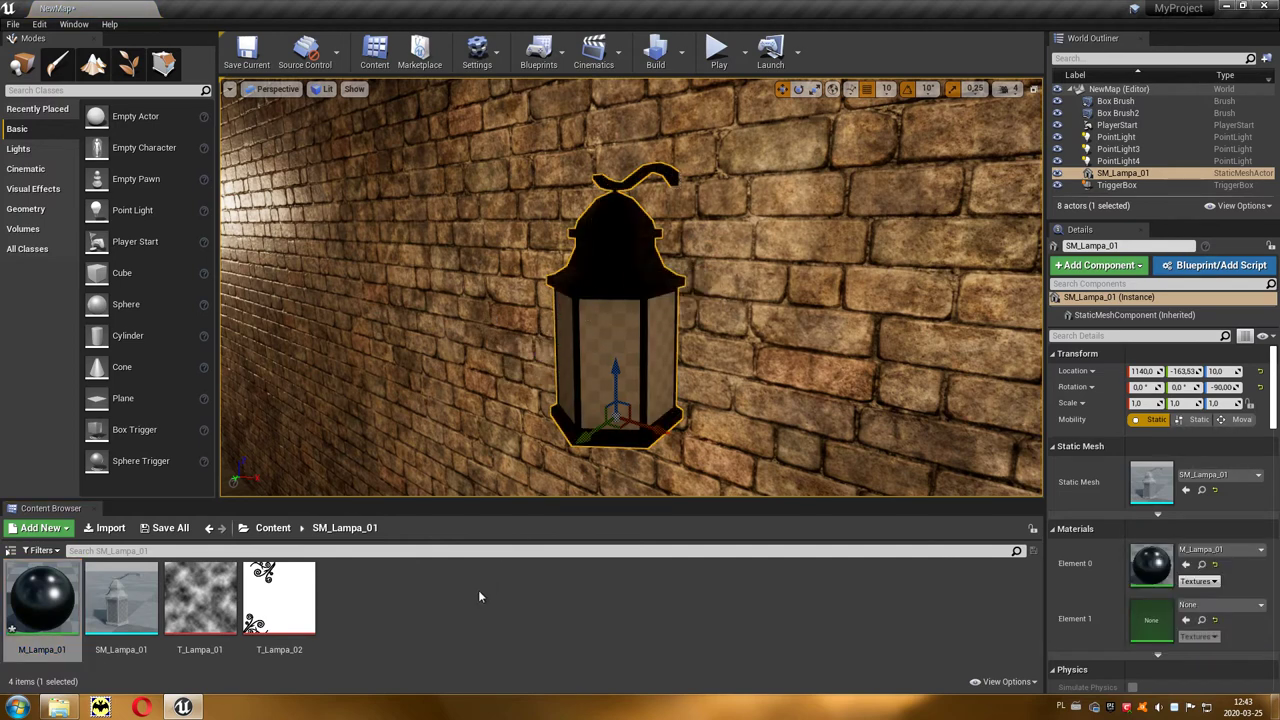
right_click(386, 615)
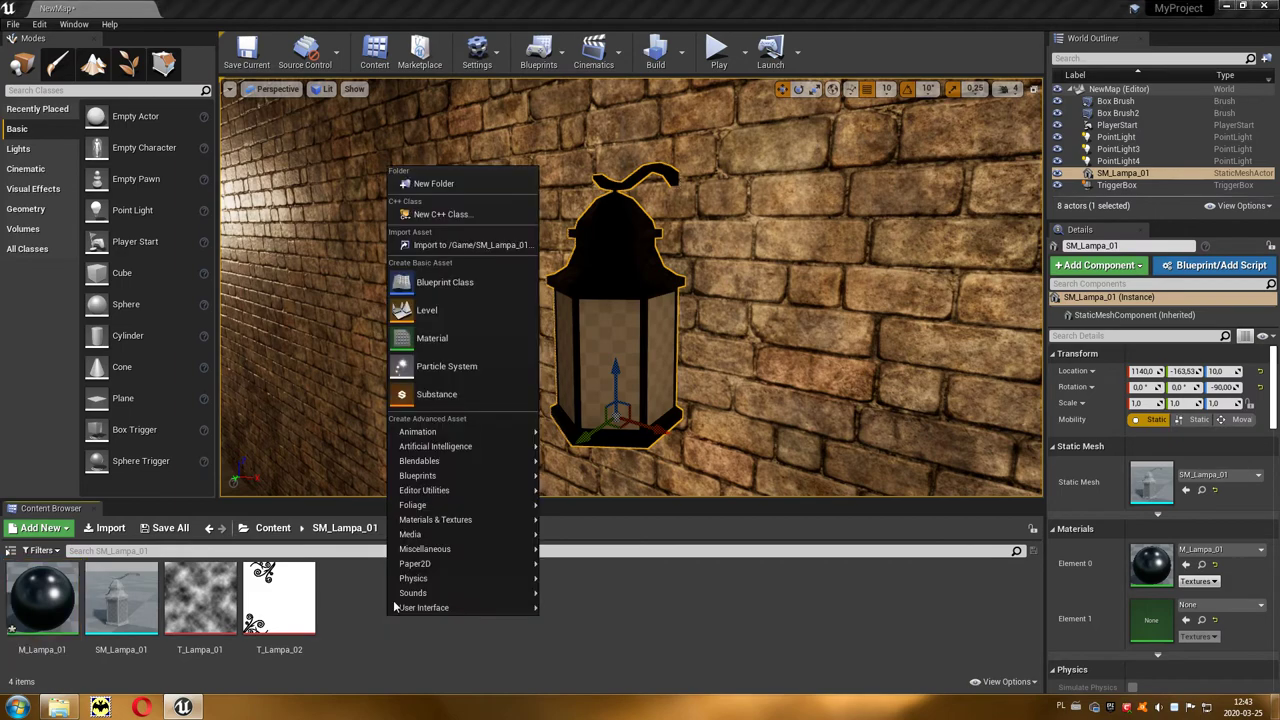
click(466, 414)
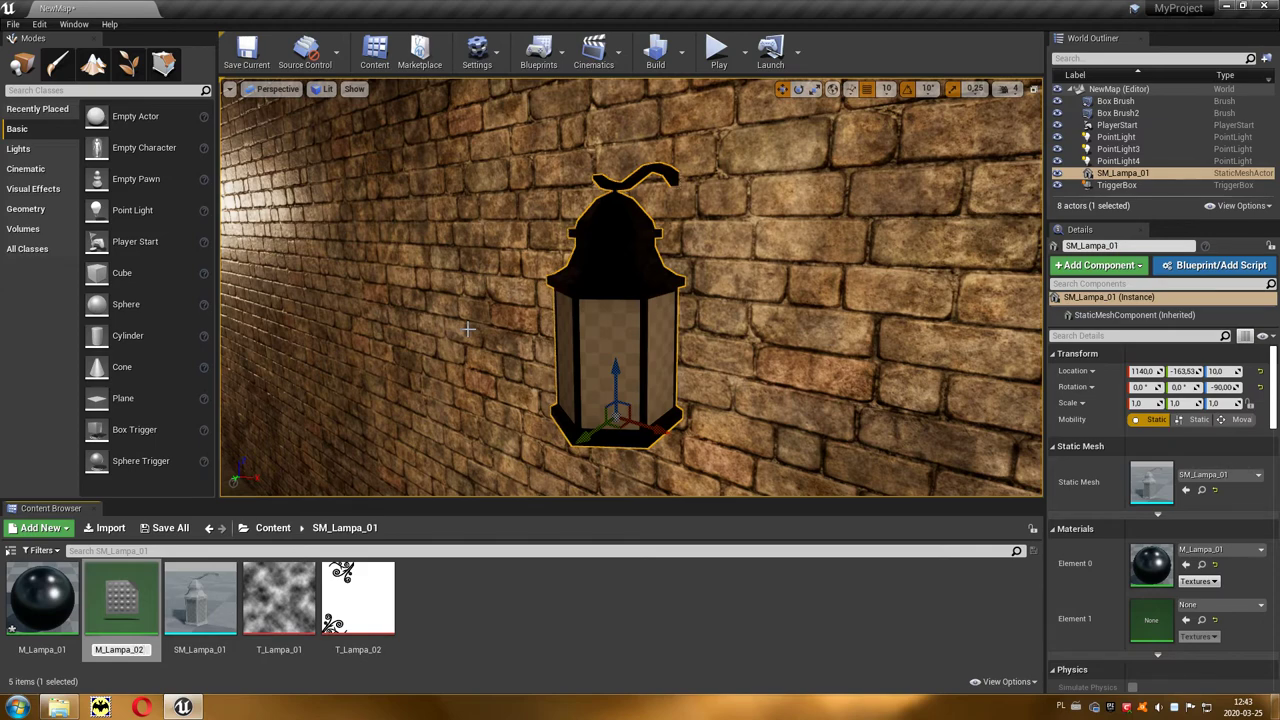
key(Return)
key(Return)
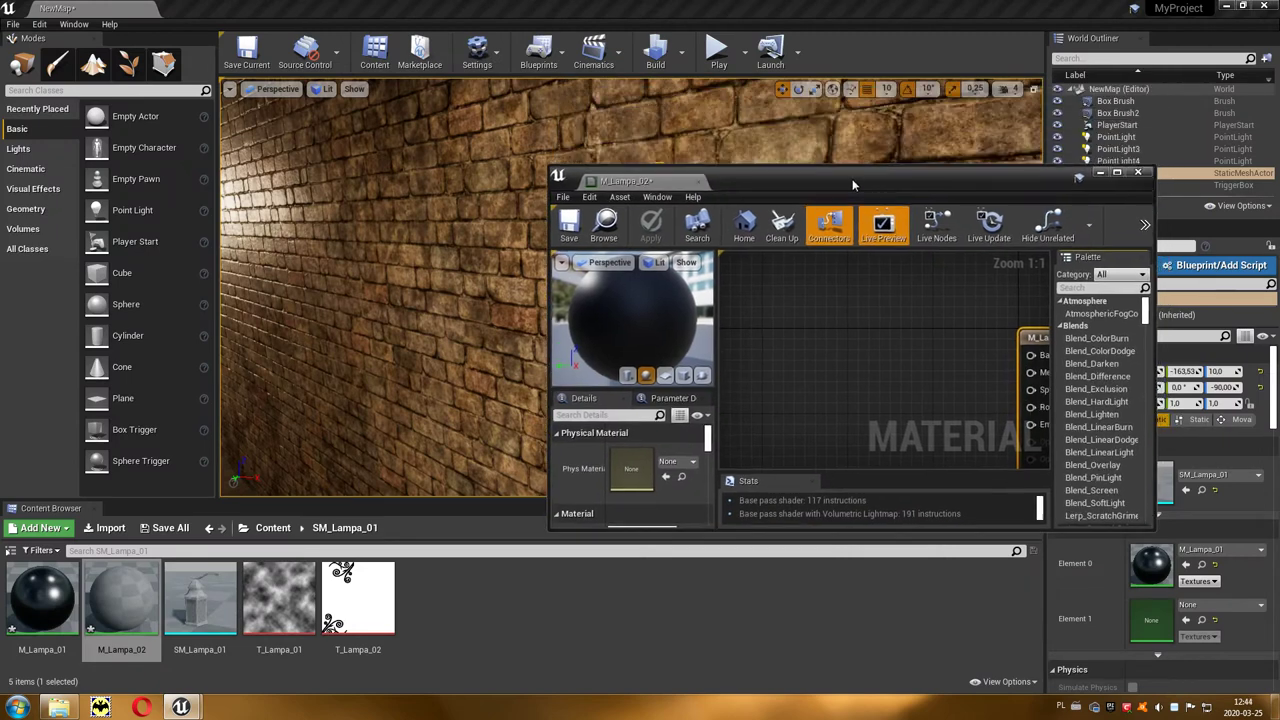
Add T_Lampa_01 and T_Lampa_02 texture samples to the M_Lampa_02 graph.
drag(872, 8, 848, 258)
drag(279, 598, 854, 432)
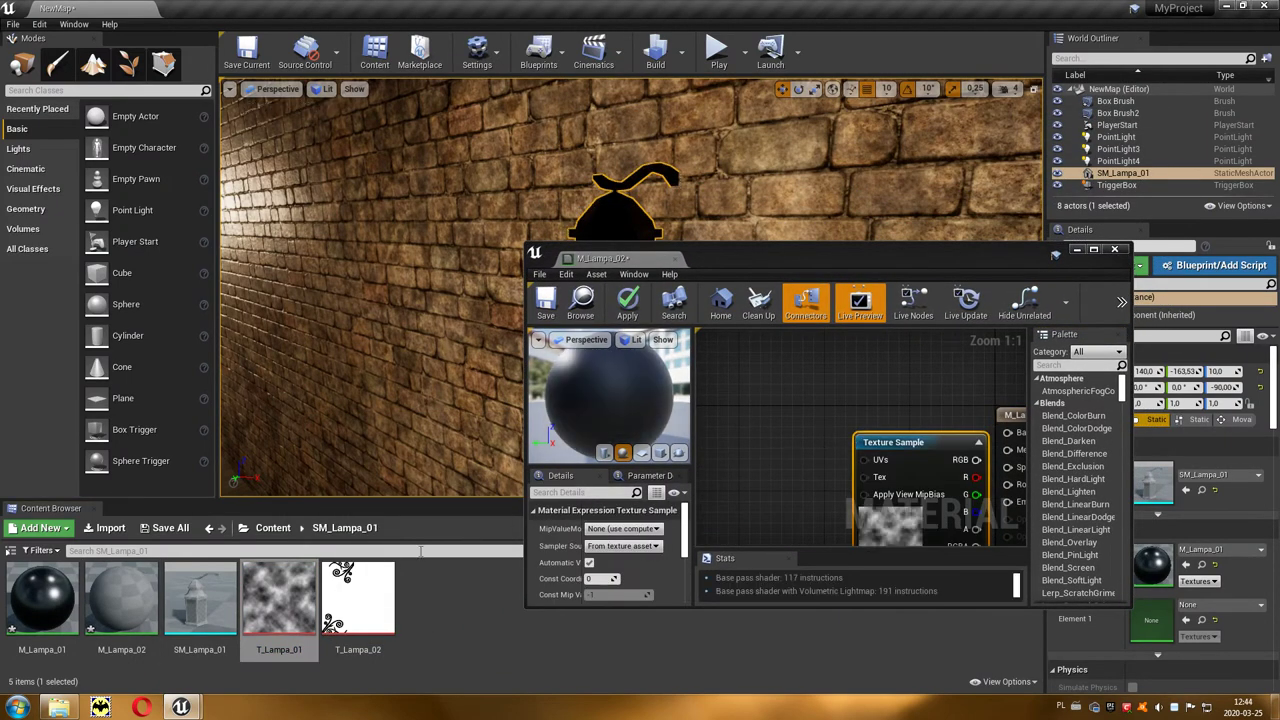
mouse_move(358, 598)
mouse_down()
mouse_move(605, 540)
mouse_move(768, 432)
mouse_up()
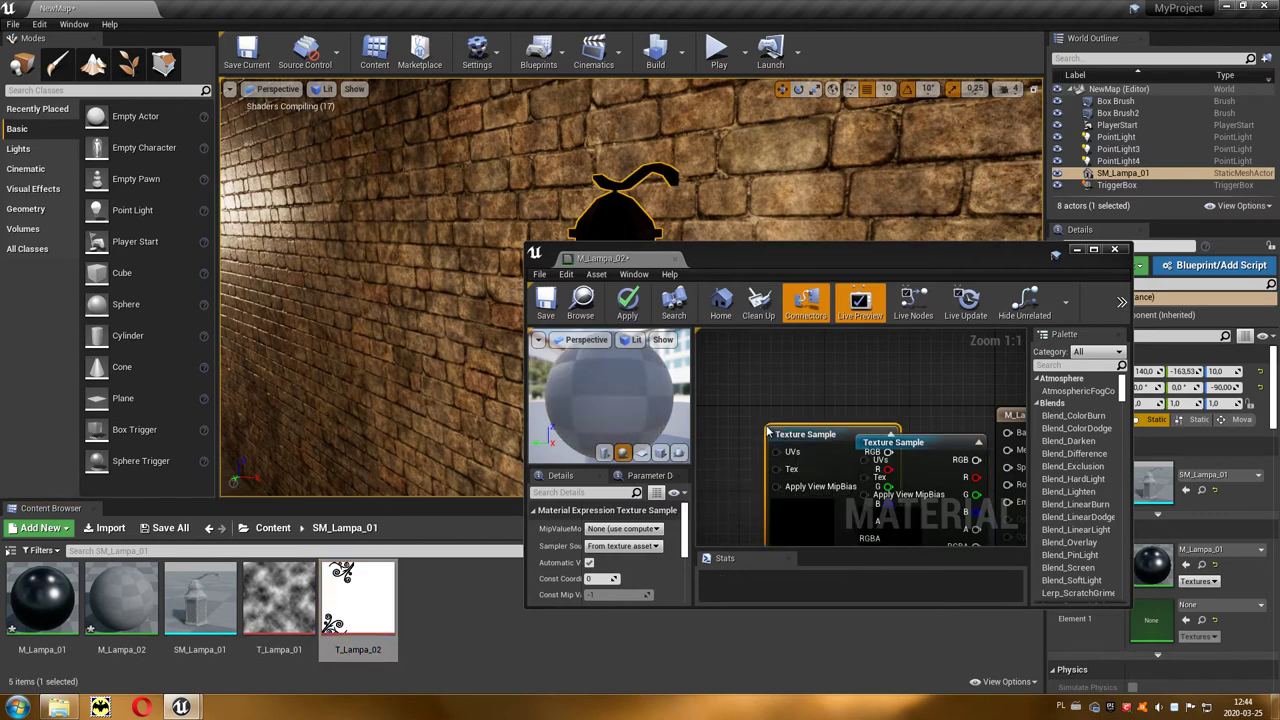
click(1093, 250)
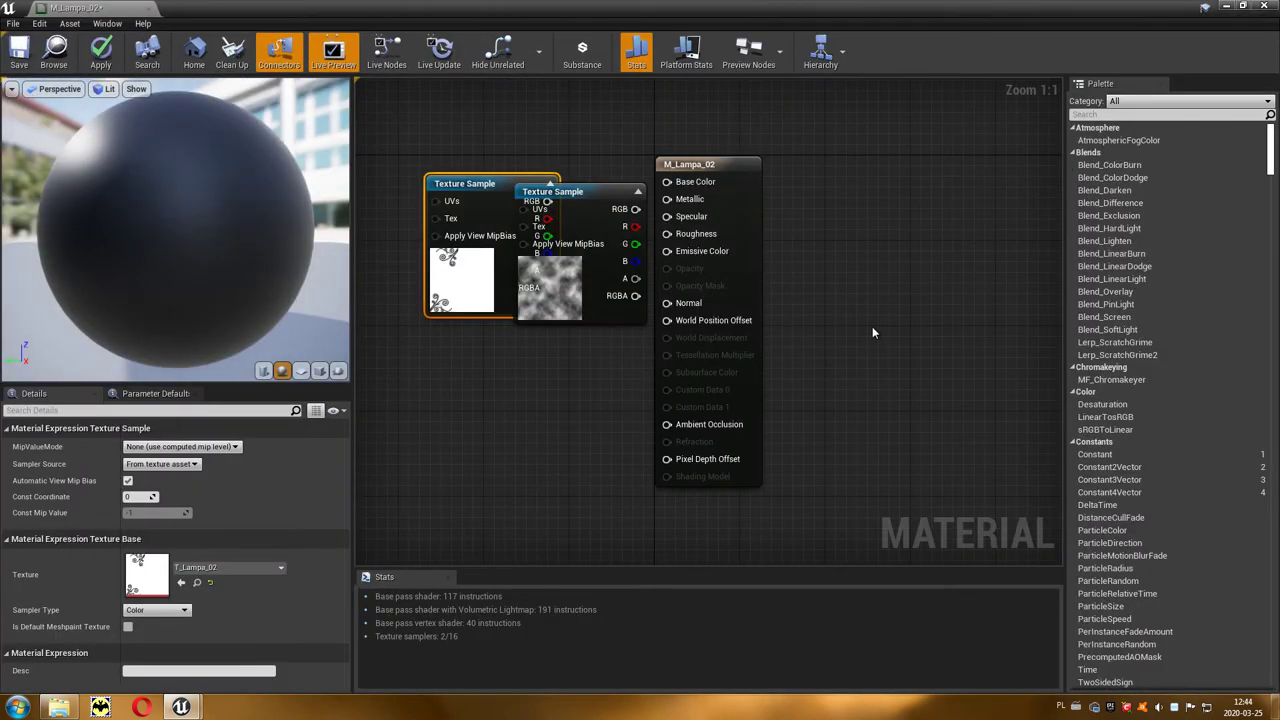
click(560, 392)
right_drag(560, 392, 813, 411)
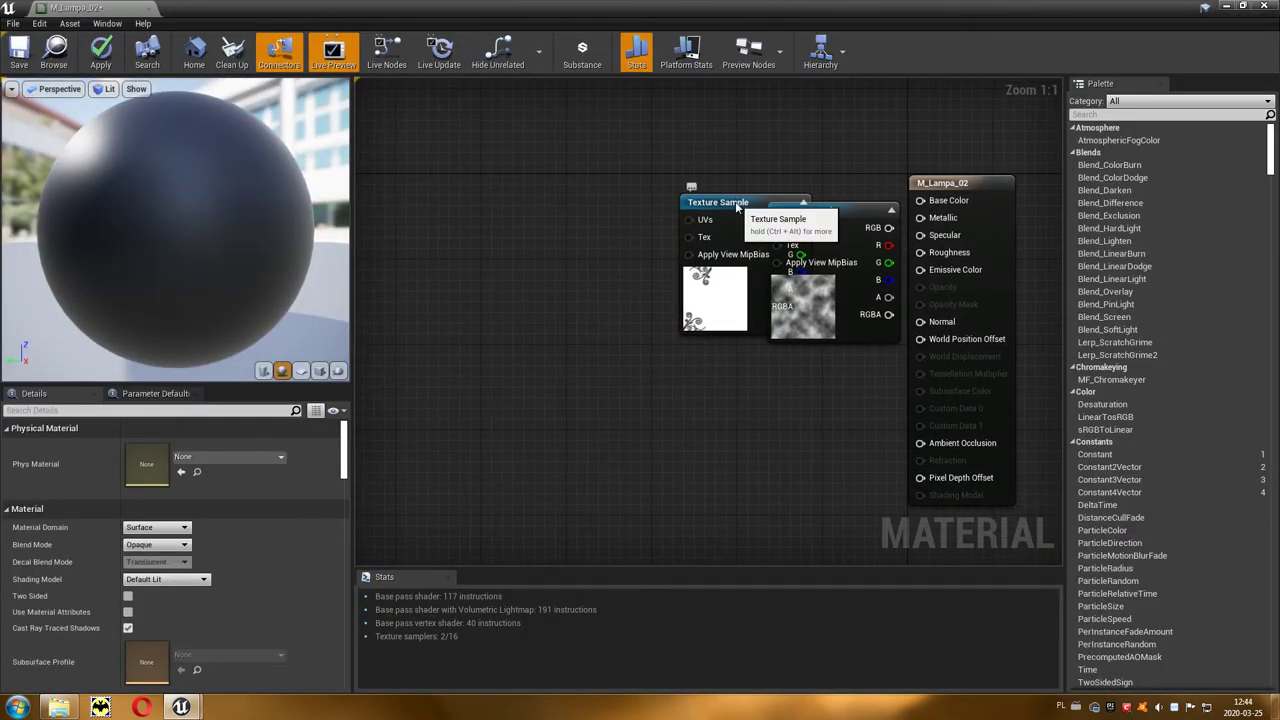
drag(737, 205, 550, 389)
drag(788, 213, 510, 239)
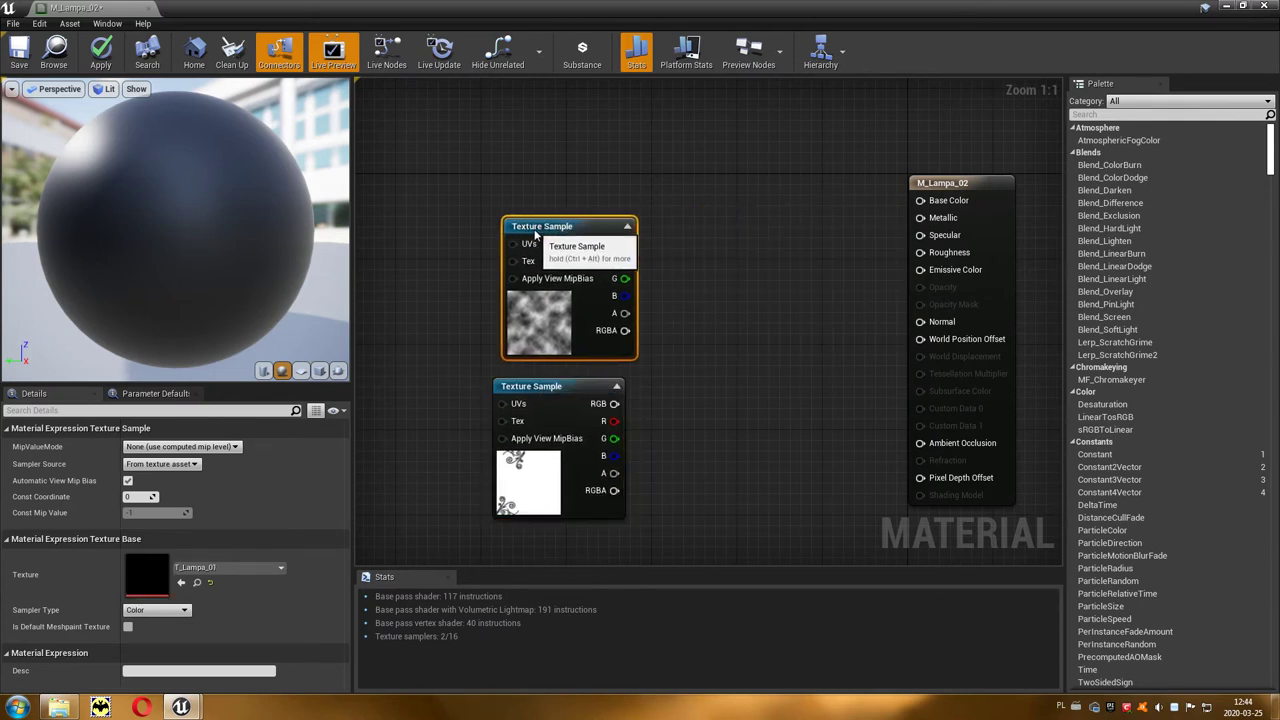
Multiply the two textures together and pass the result into a second Multiply.
key(m)
click(660, 341)
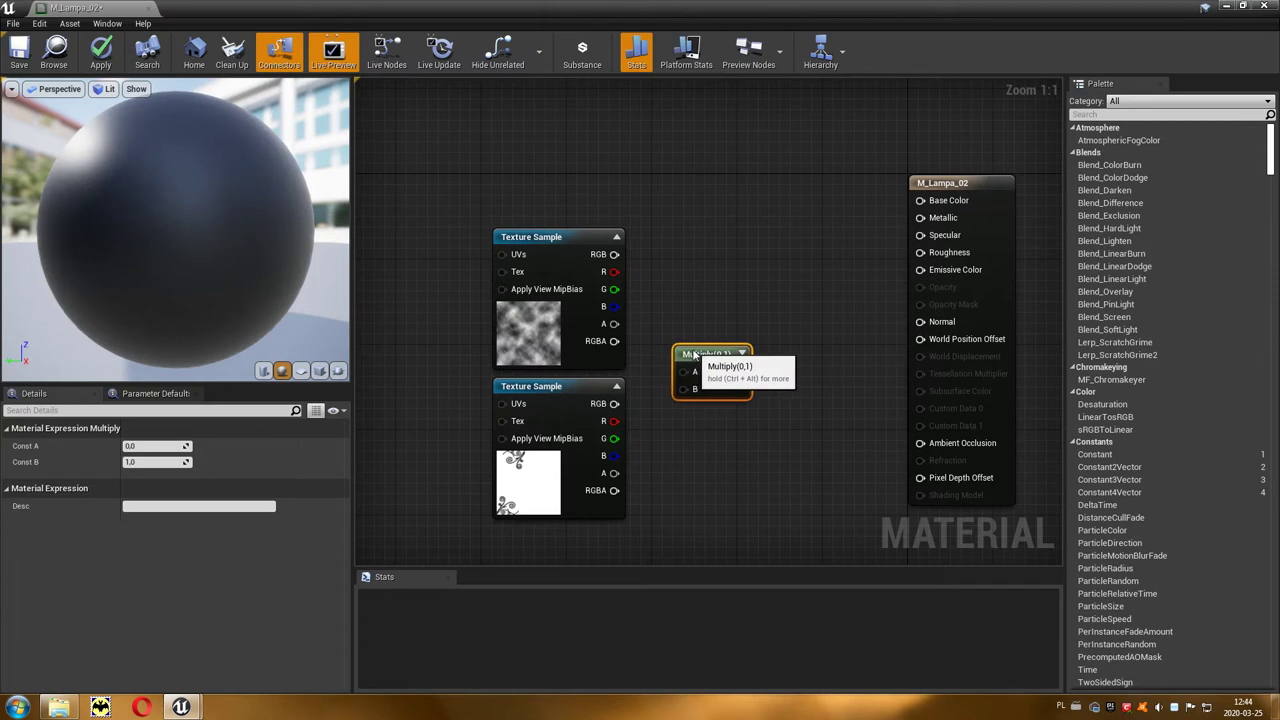
drag(614, 254, 683, 378)
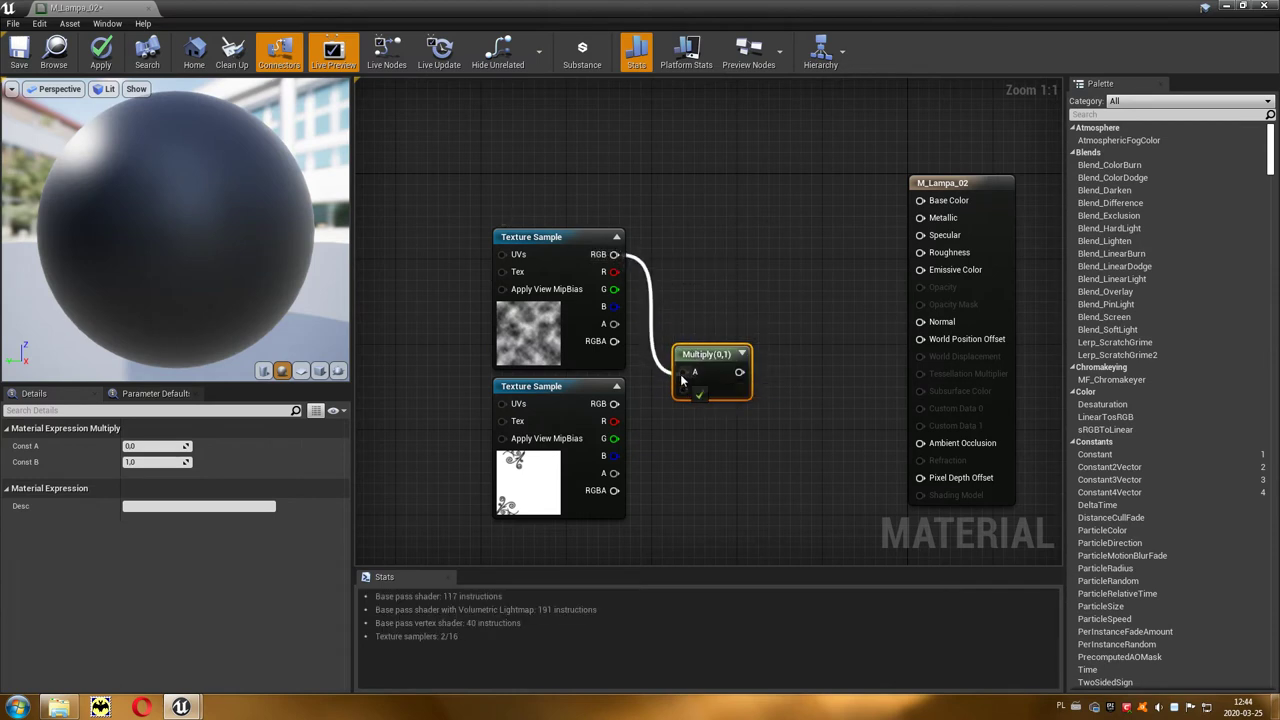
mouse_move(614, 403)
mouse_down()
mouse_move(684, 389)
mouse_move(711, 323)
mouse_up()
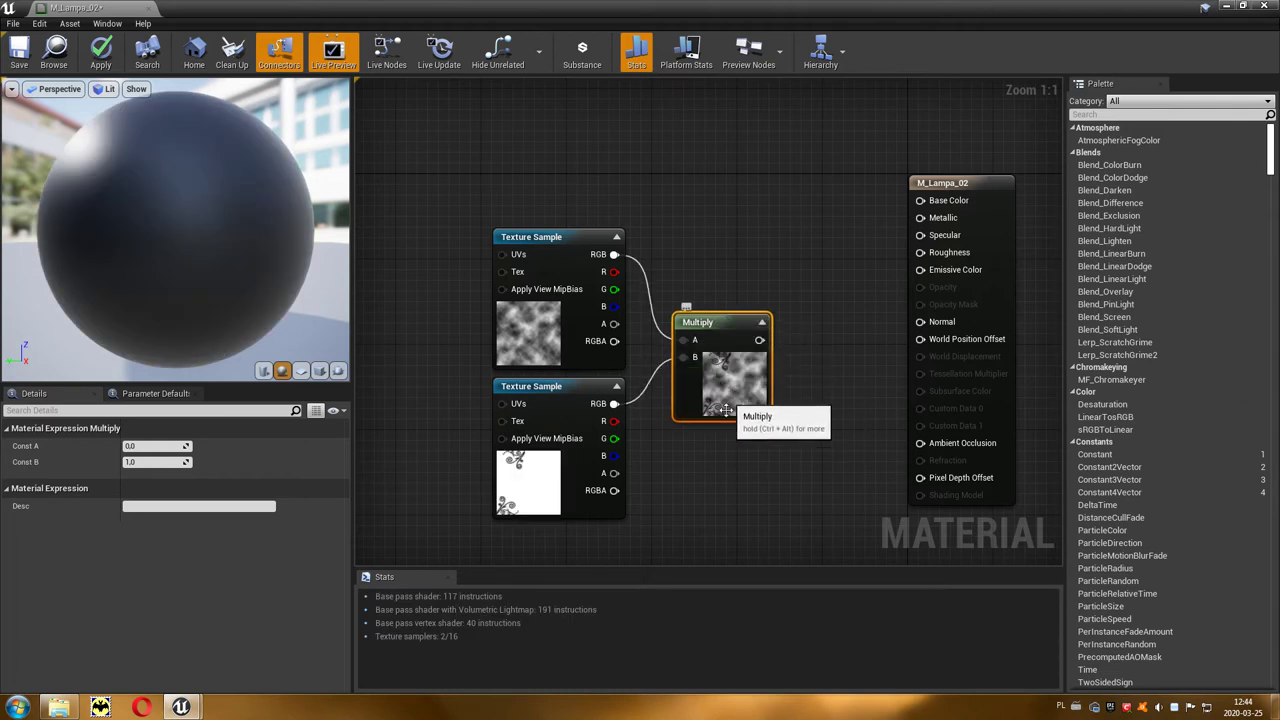
click(720, 460)
drag(750, 473, 798, 473)
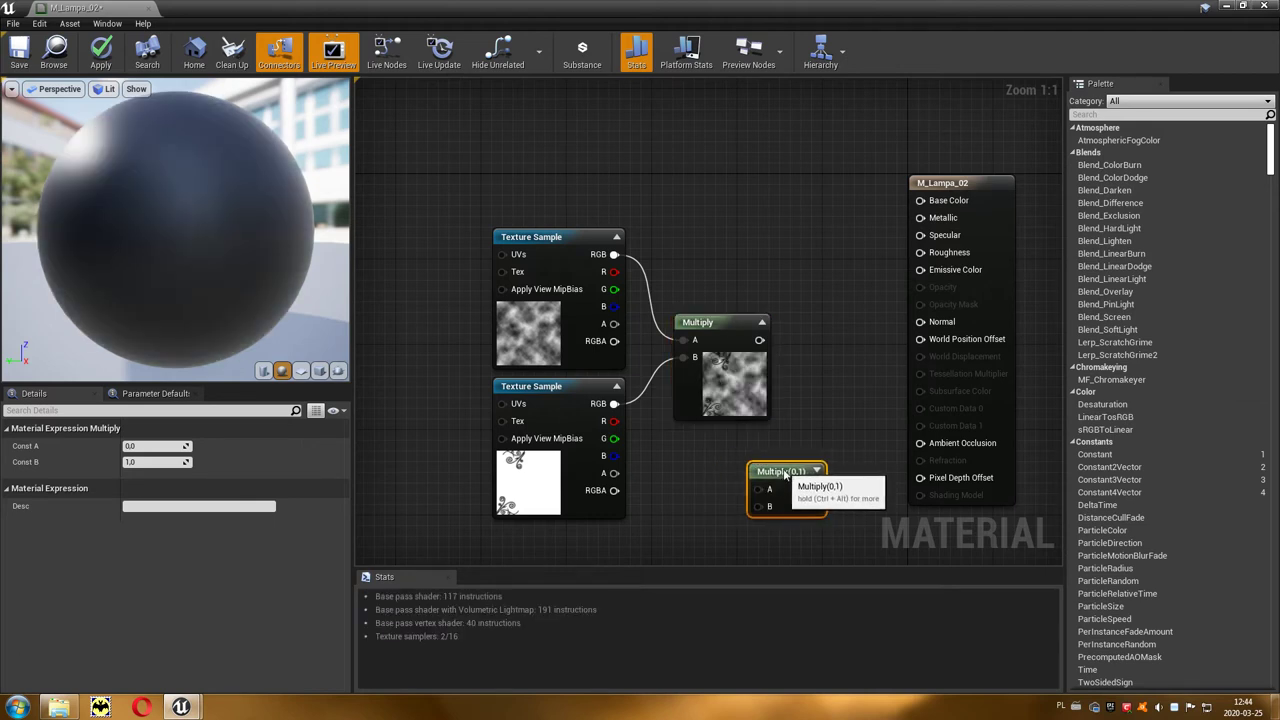
drag(759, 341, 780, 489)
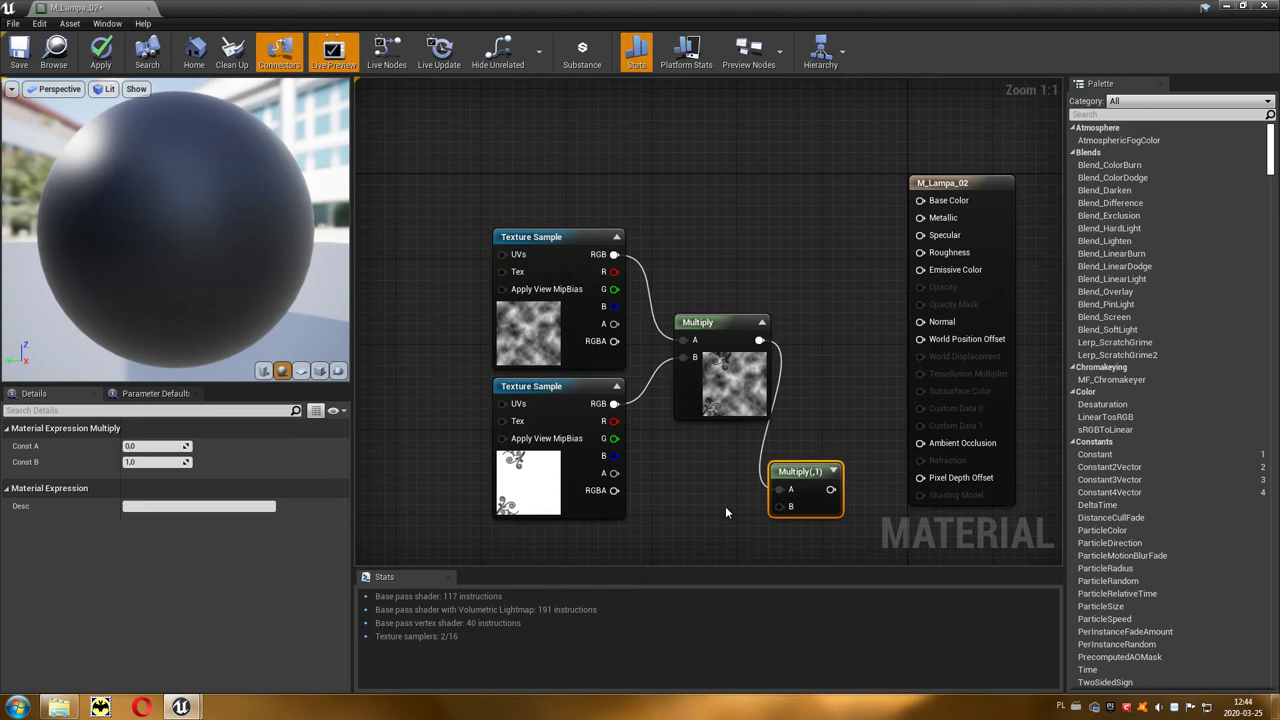
right_drag(725, 506, 708, 436)
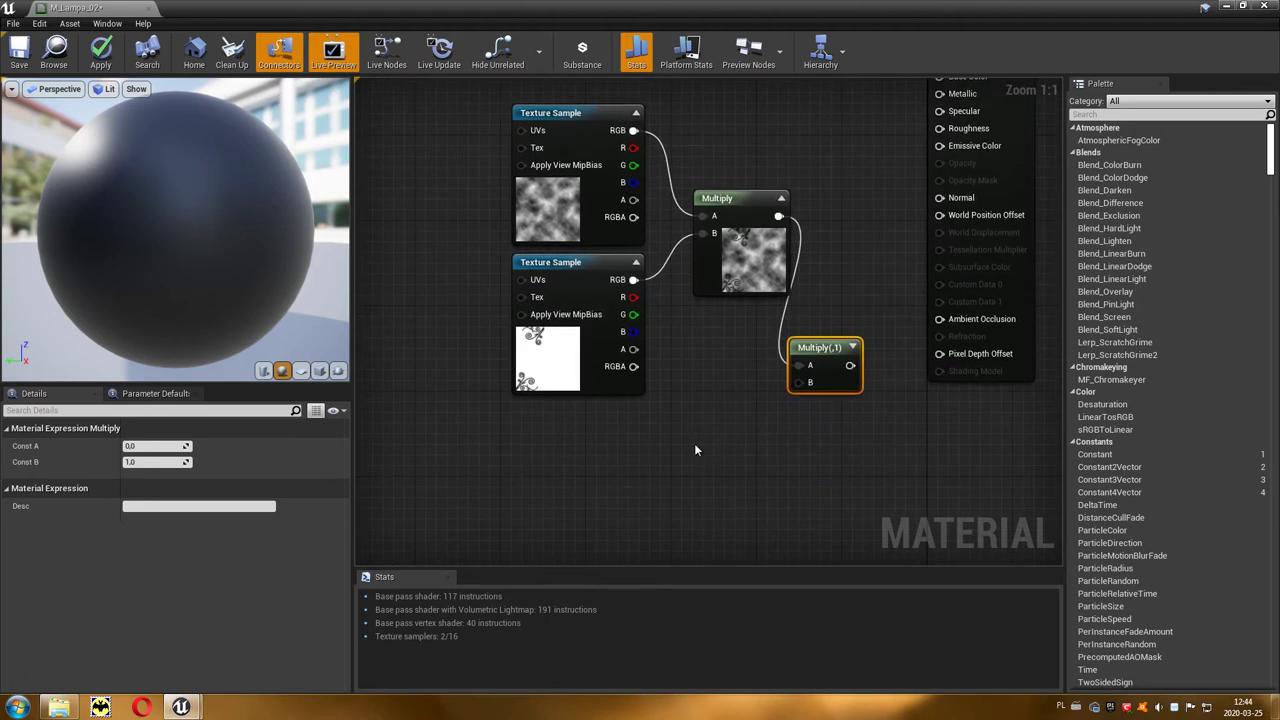
Add a Constant3Vector coloured orange (0.943, 0.49, 0.13).
click(695, 445)
drag(723, 455, 699, 416)
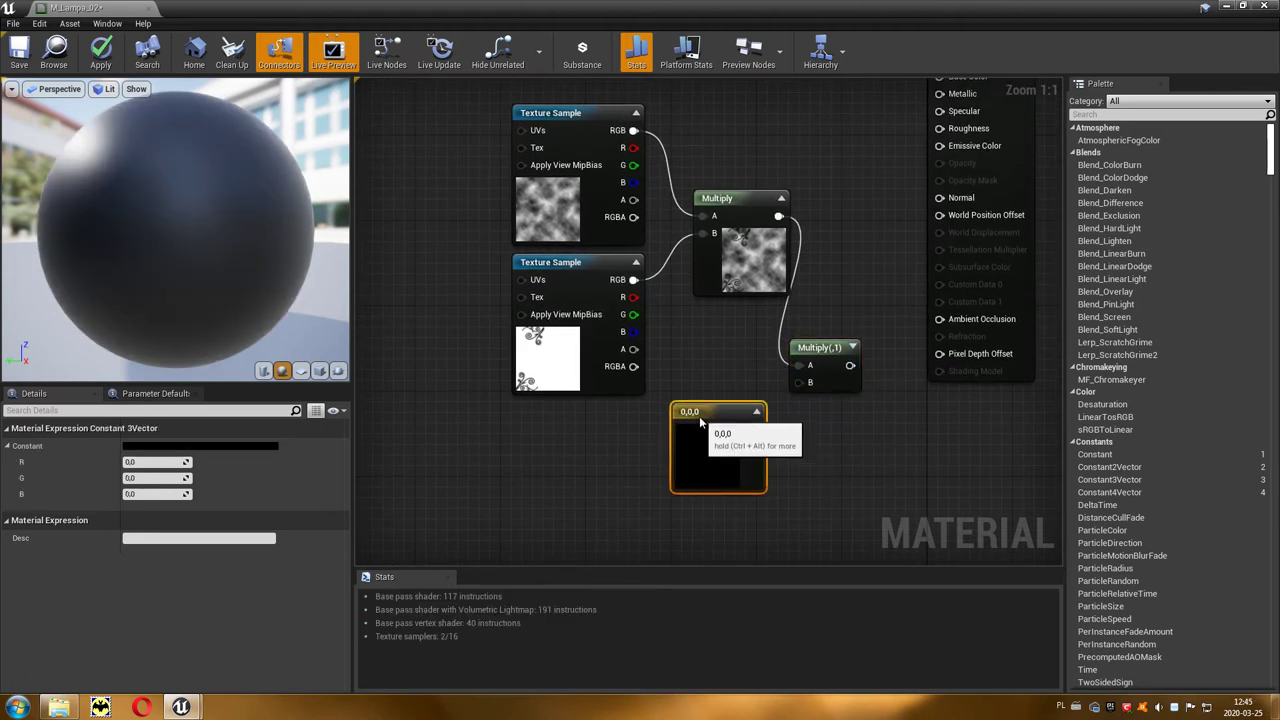
double_click(701, 446)
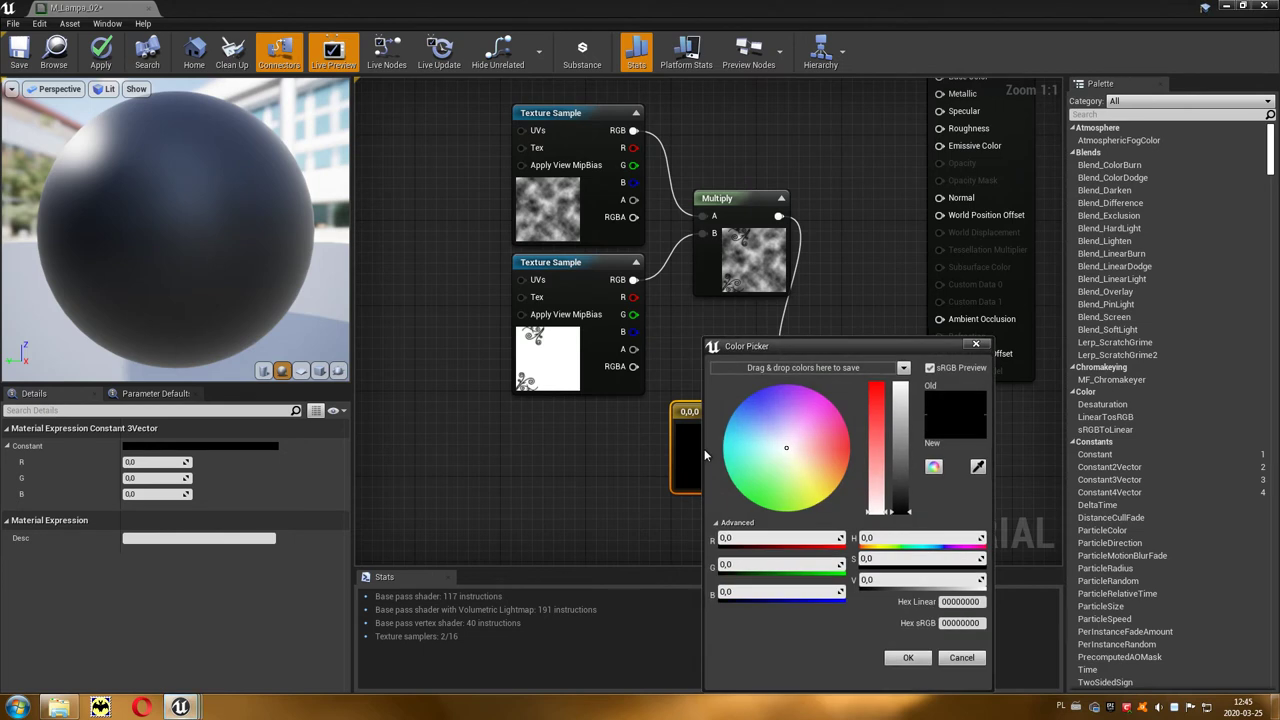
click(829, 486)
drag(903, 420, 876, 399)
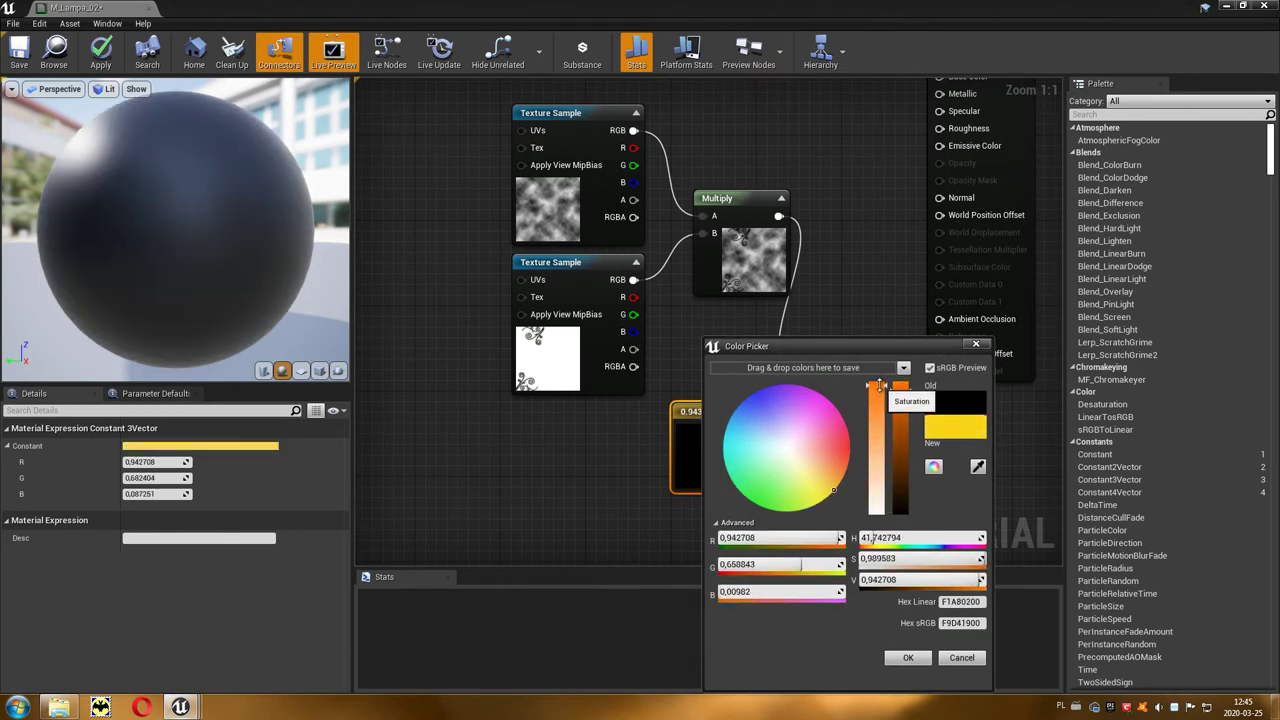
drag(833, 478, 838, 480)
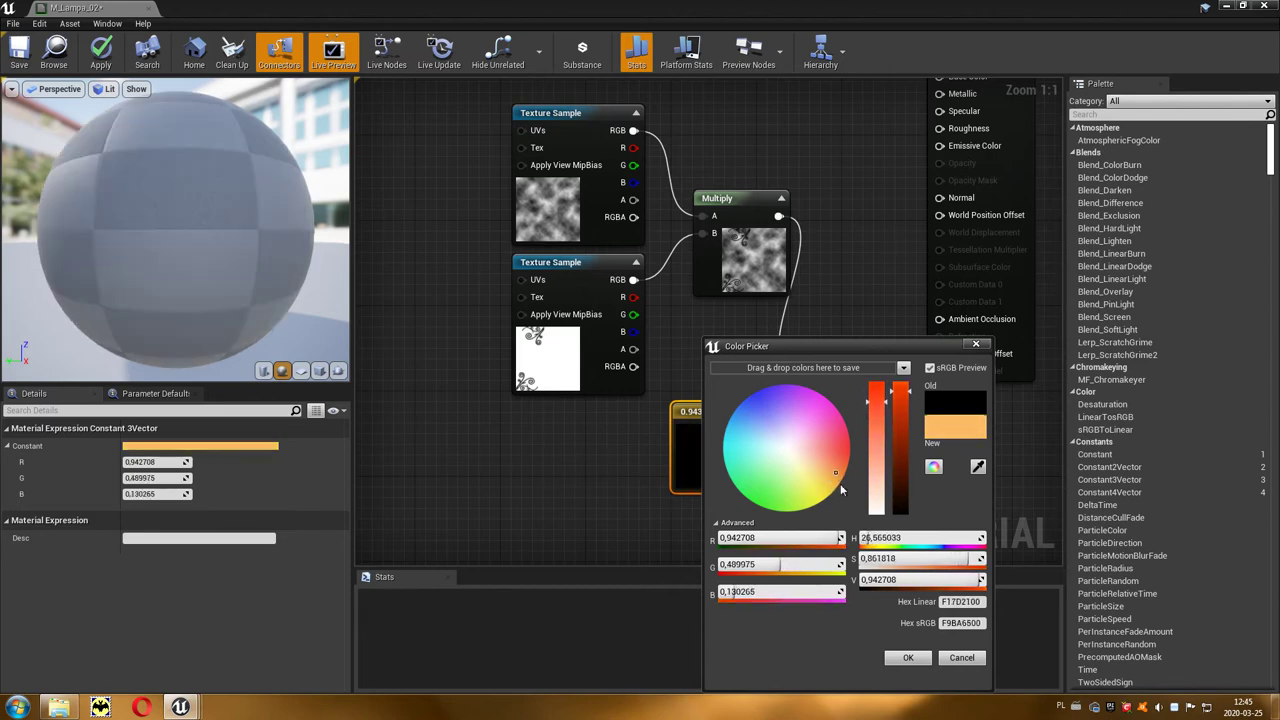
click(906, 655)
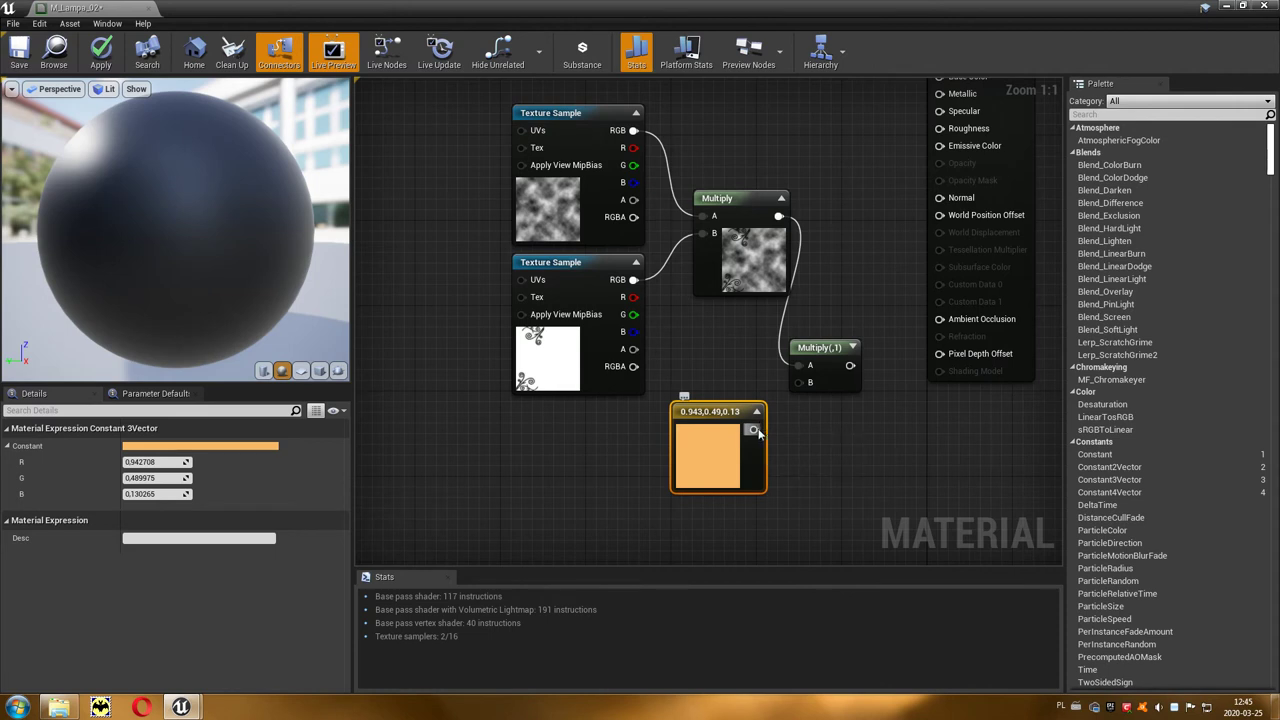
Multiply by the orange constant, feed Emissive Color, and preview on a plane.
drag(757, 432, 797, 384)
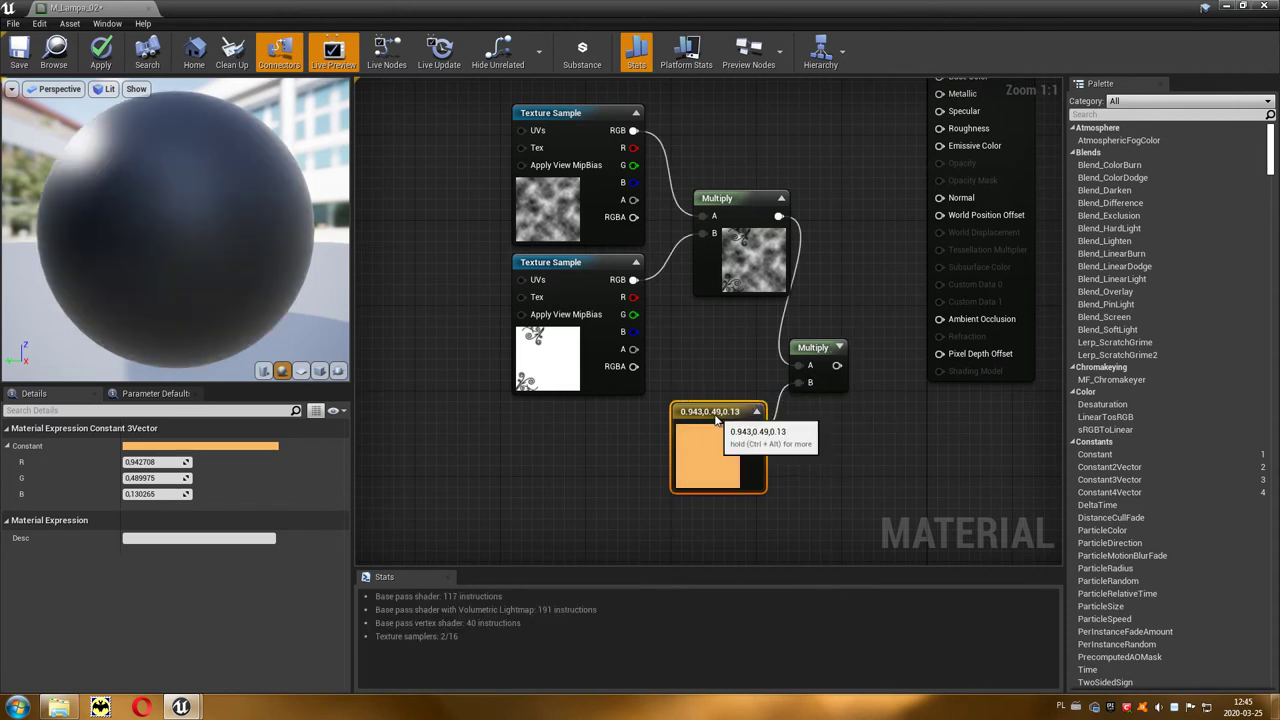
drag(717, 420, 696, 420)
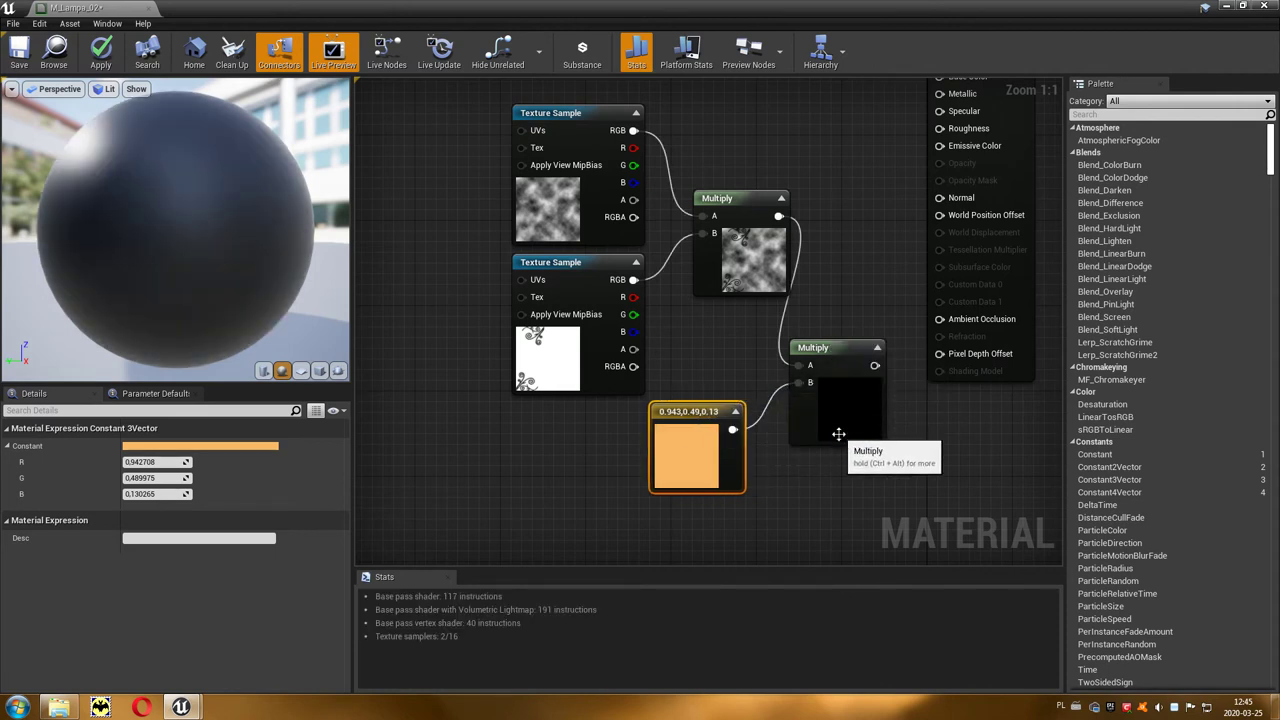
mouse_move(875, 365)
mouse_down()
mouse_move(899, 236)
mouse_move(939, 145)
mouse_up()
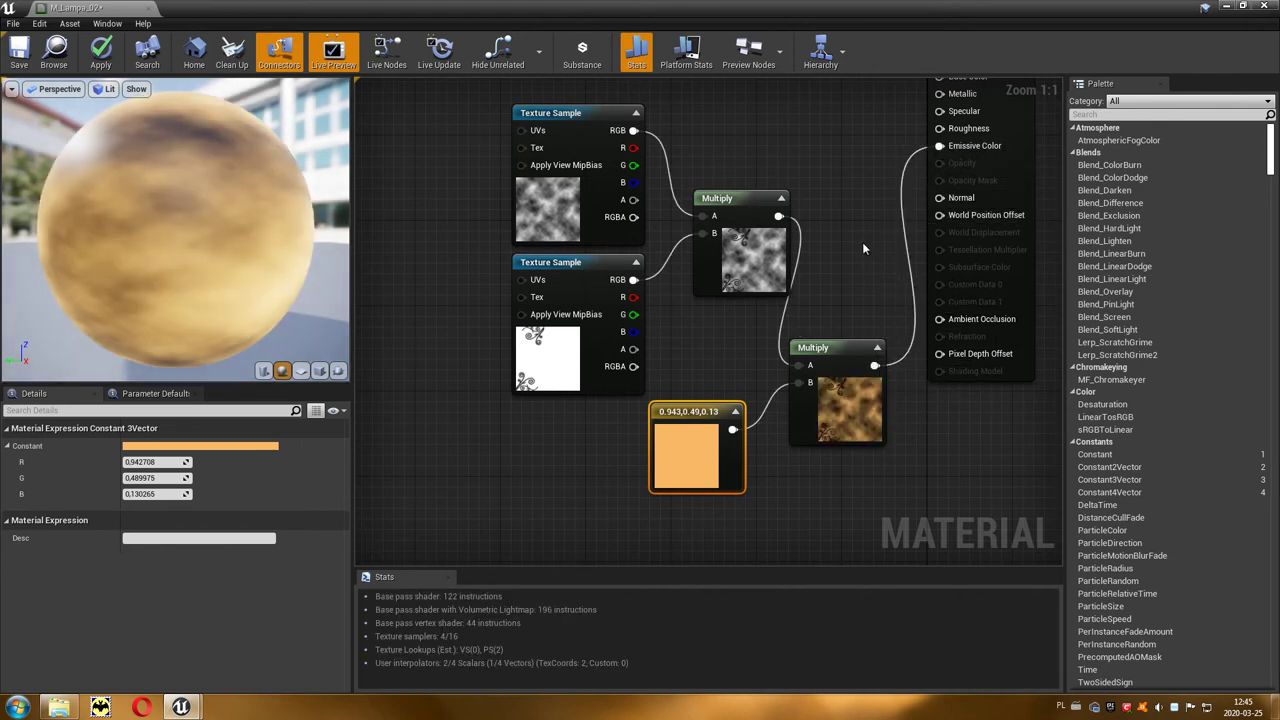
scroll(832, 222, down, 1)
scroll(826, 200, down, 1)
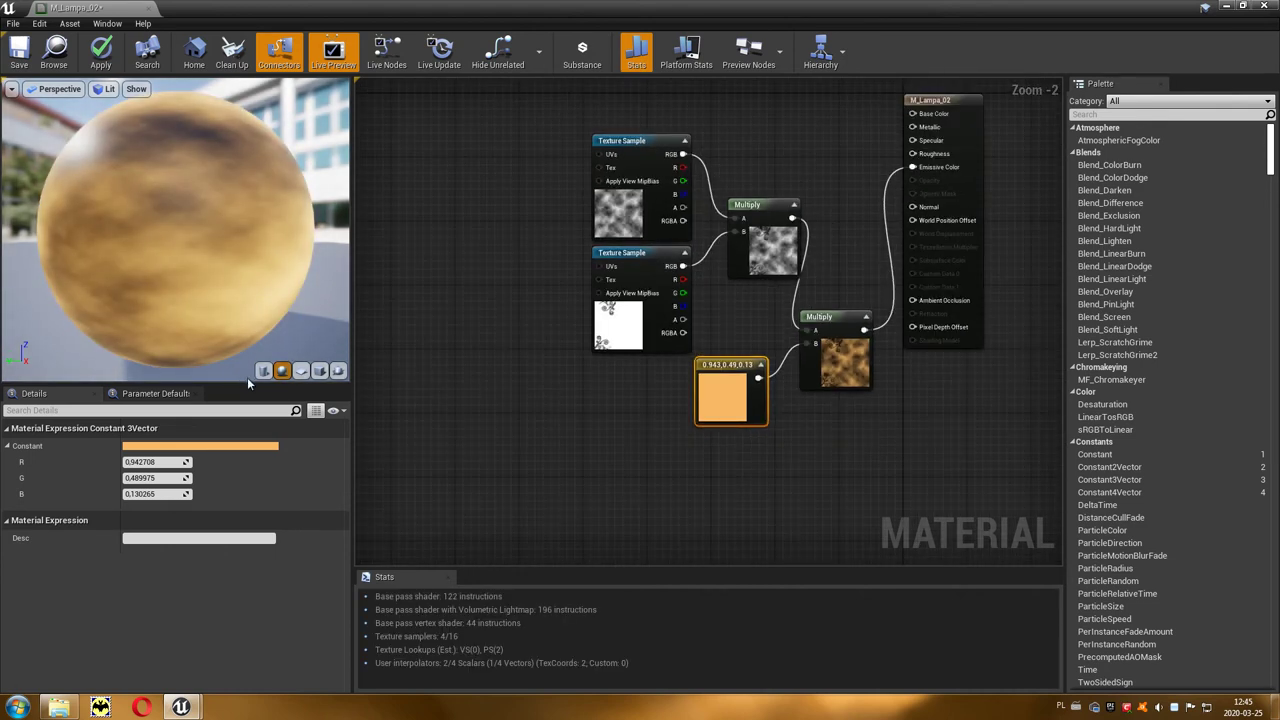
click(319, 371)
Shift the nodes left and wire a constant 1 into Specular.
drag(230, 270, 453, 215)
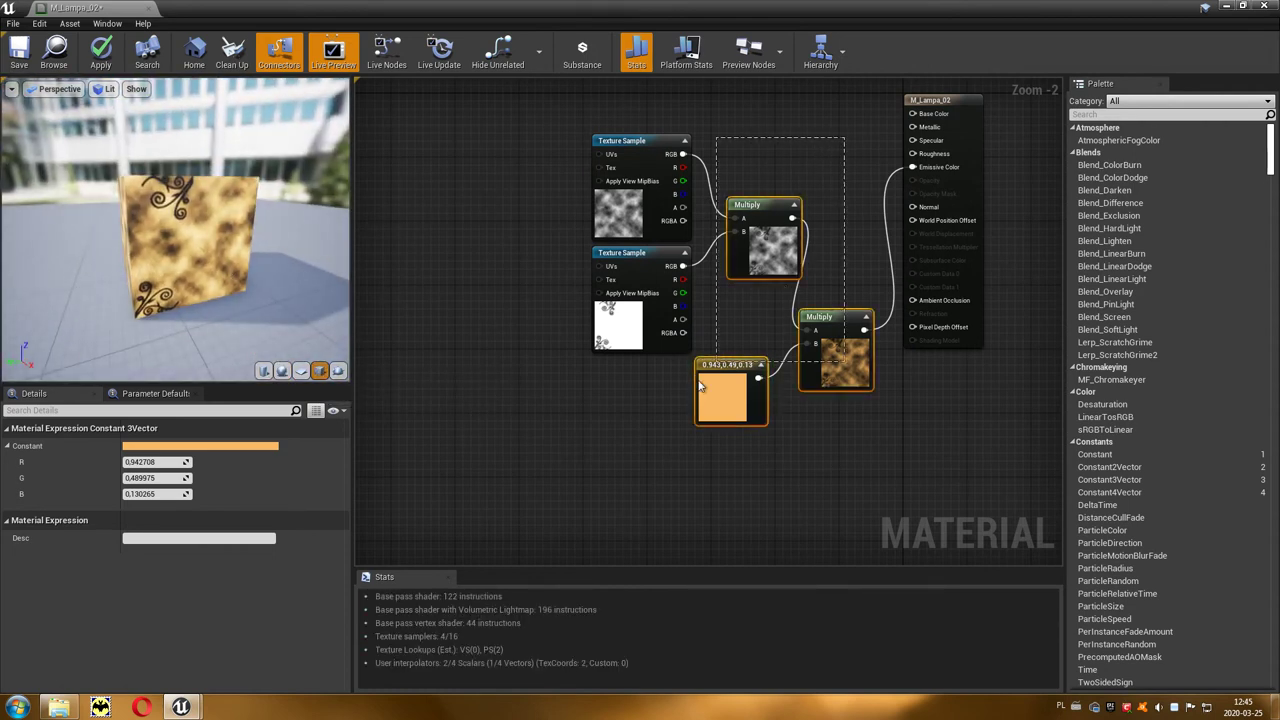
drag(826, 141, 585, 435)
drag(649, 262, 519, 271)
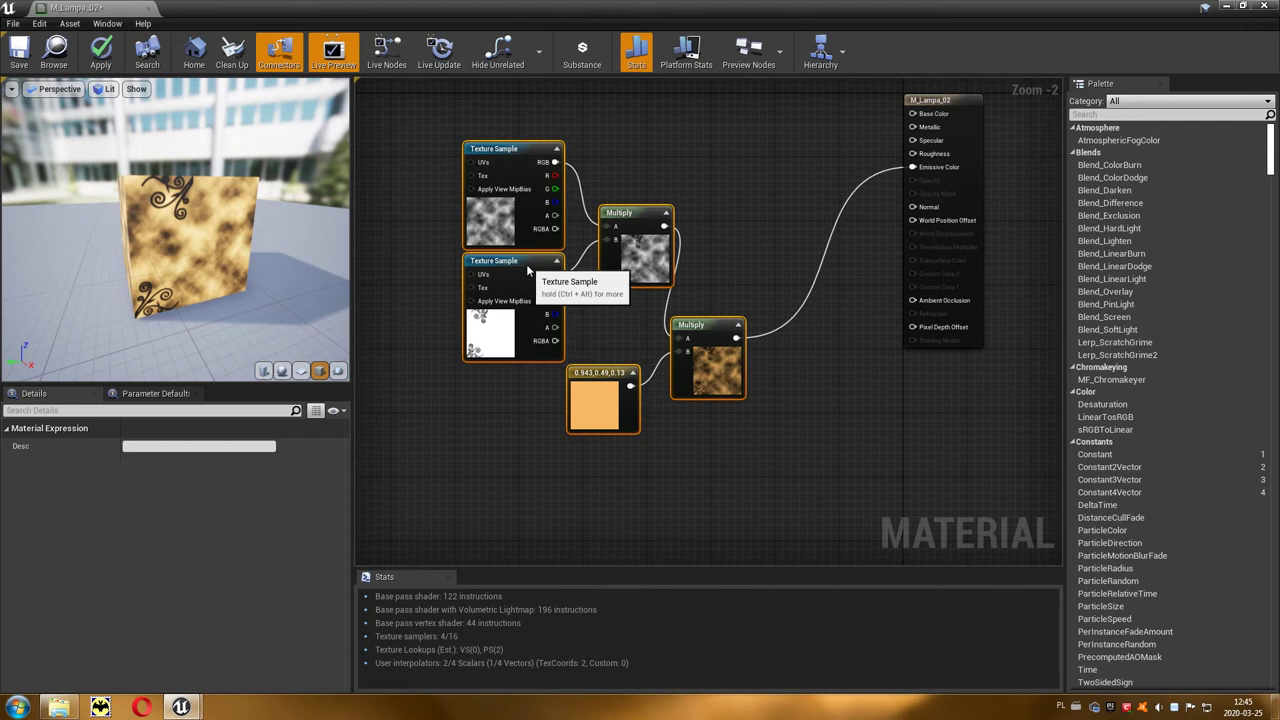
click(790, 145)
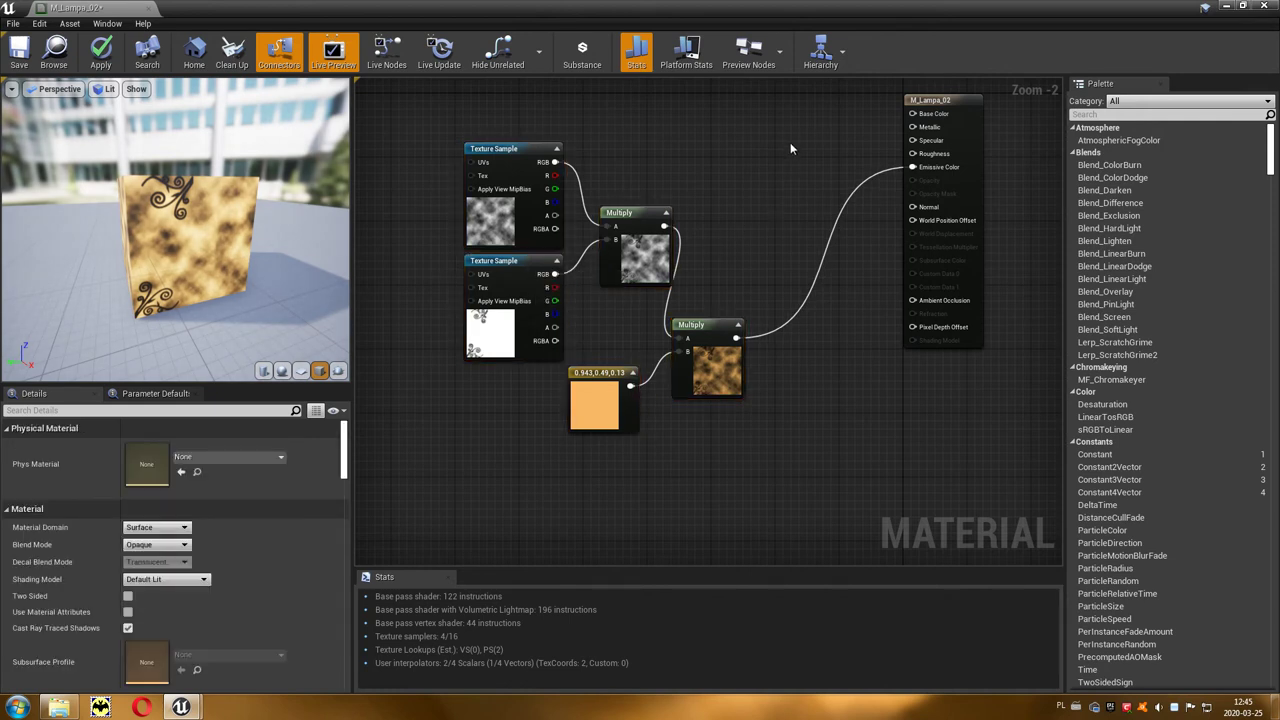
click(785, 133)
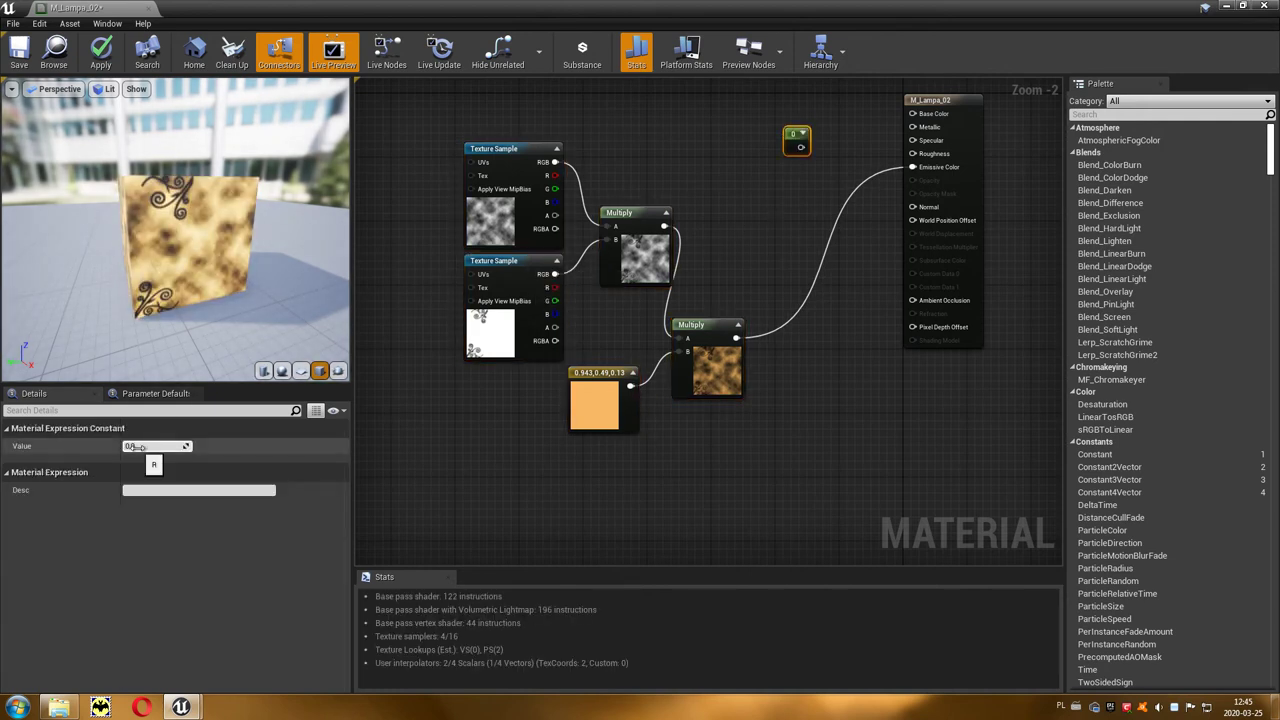
text(1)
key(Return)
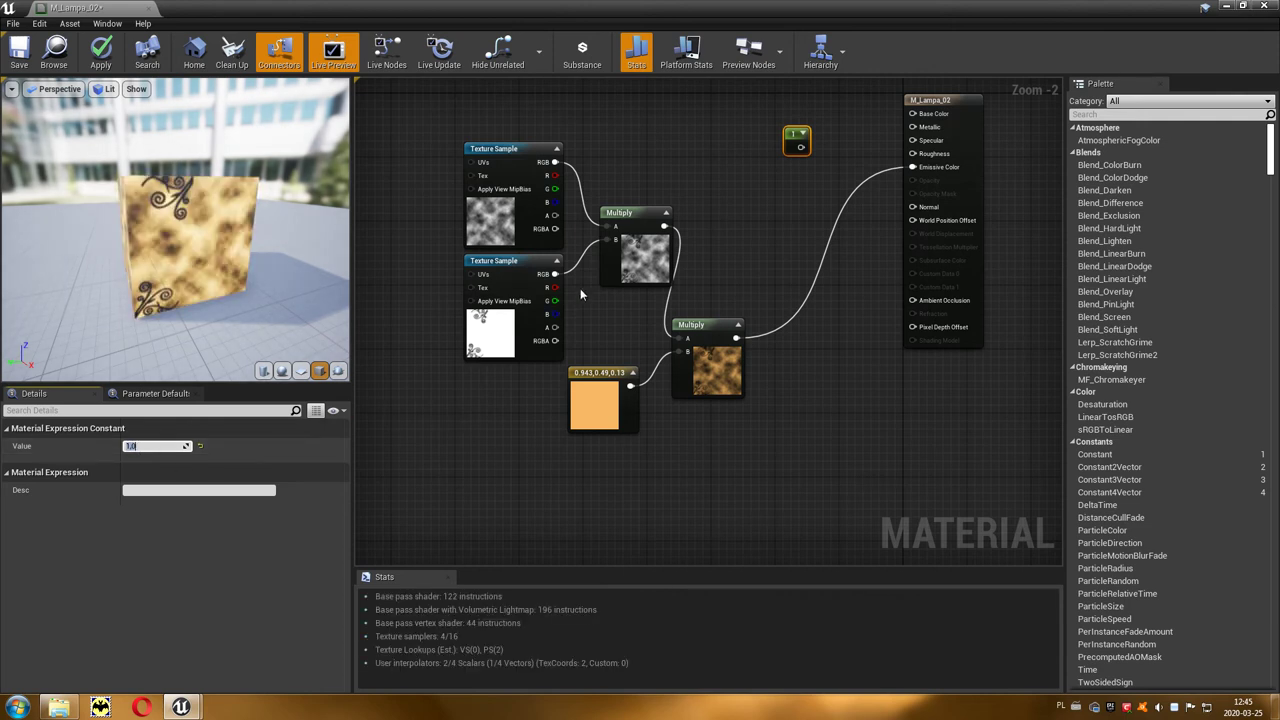
drag(803, 148, 912, 141)
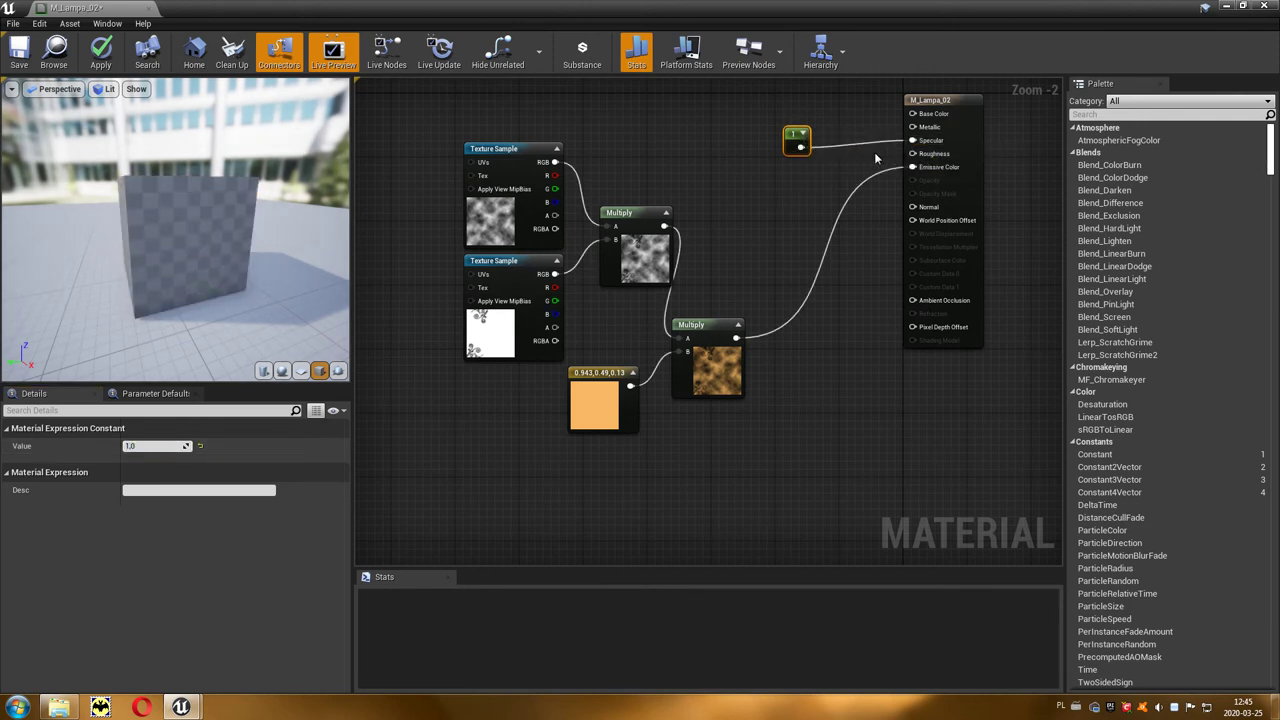
click(807, 178)
Wire a constant 0 into Roughness and Metallic.
click(807, 178)
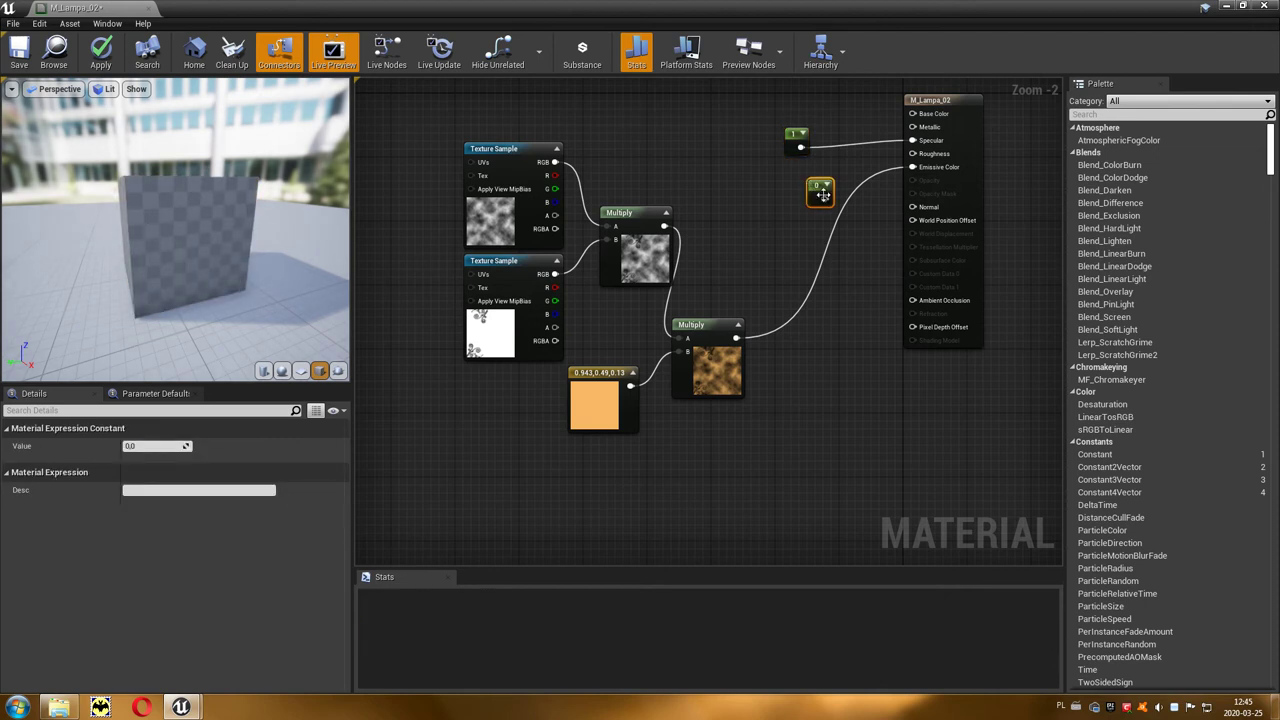
drag(823, 200, 912, 153)
drag(823, 200, 912, 127)
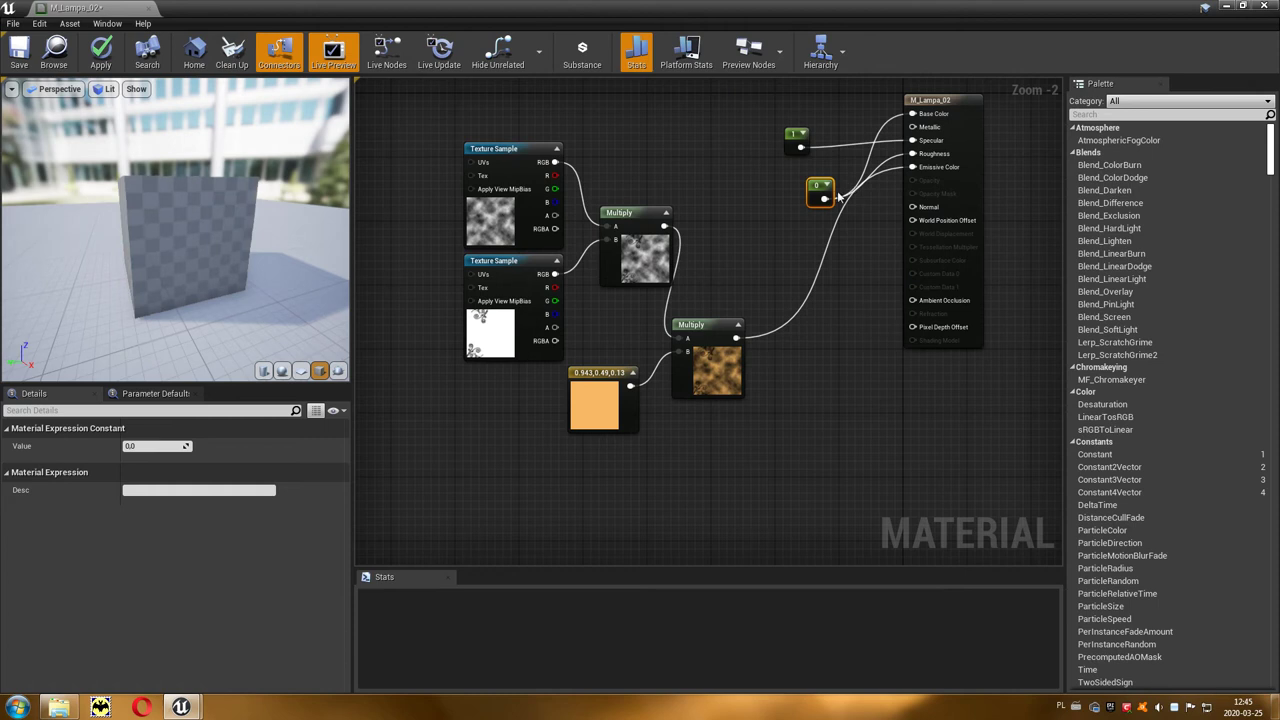
drag(817, 191, 798, 178)
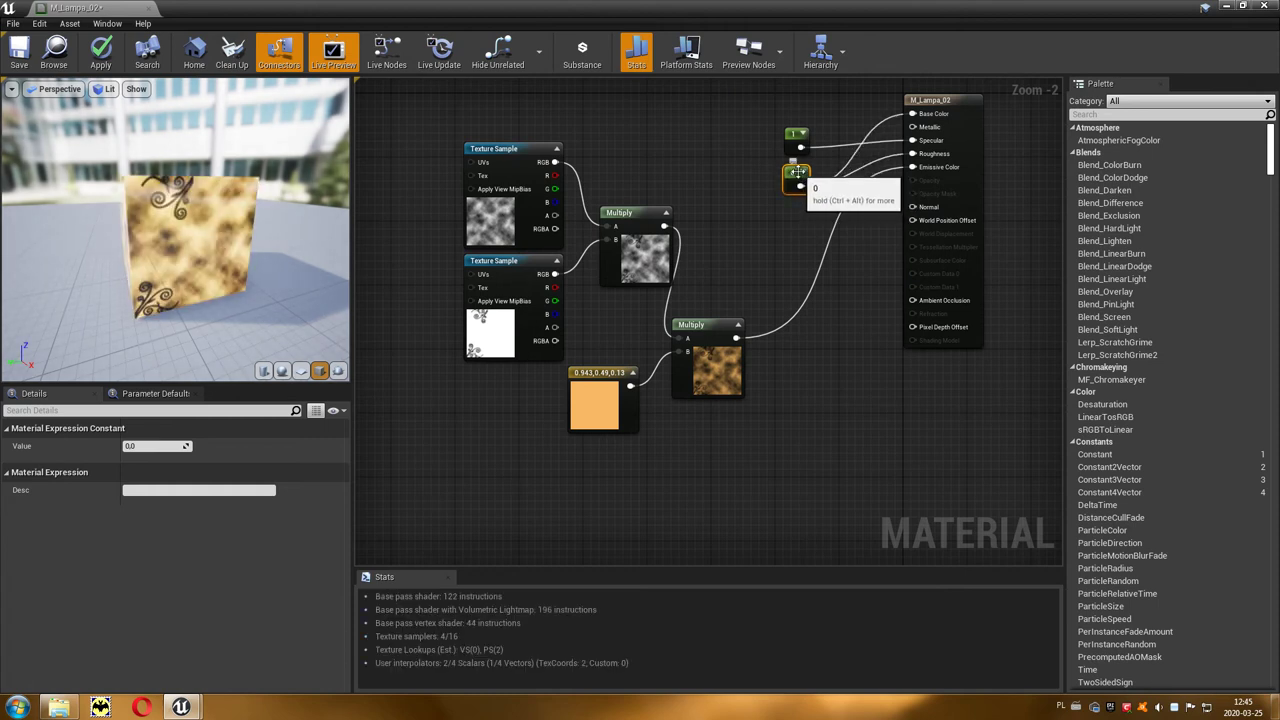
Place a new unconnected Multiply node beside the lower Multiply.
right_drag(740, 234, 866, 240)
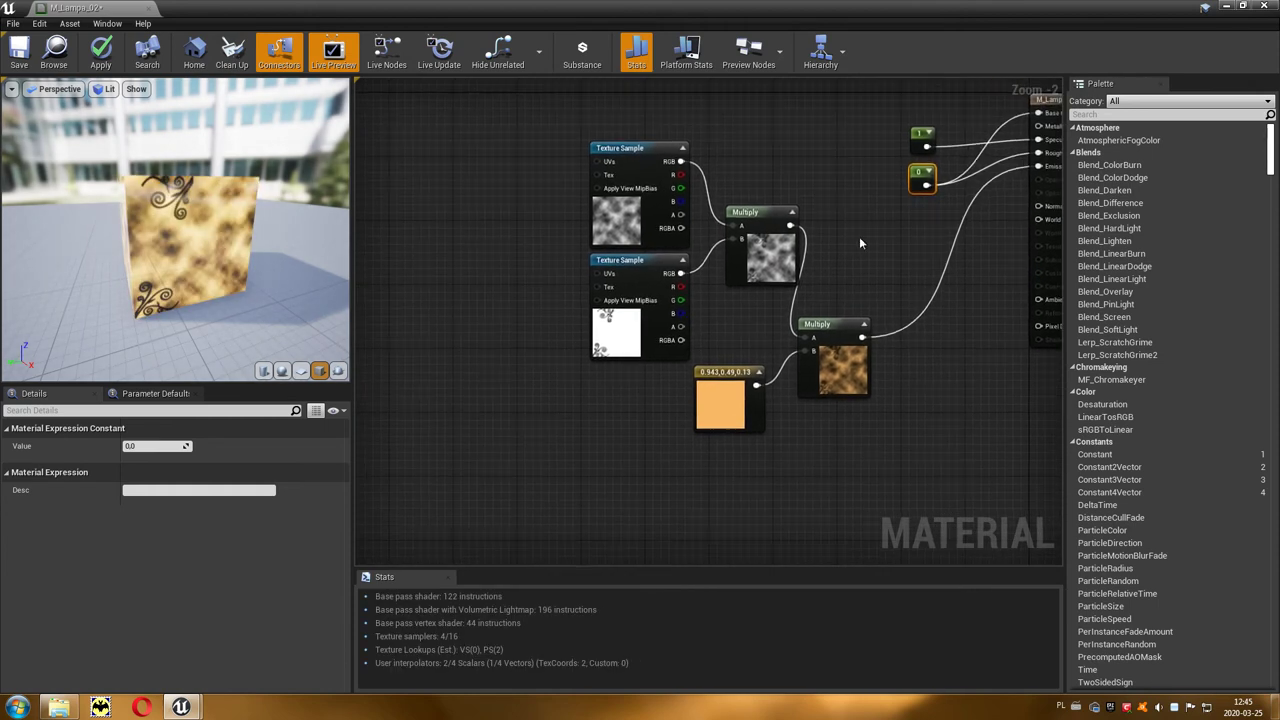
right_drag(942, 328, 905, 321)
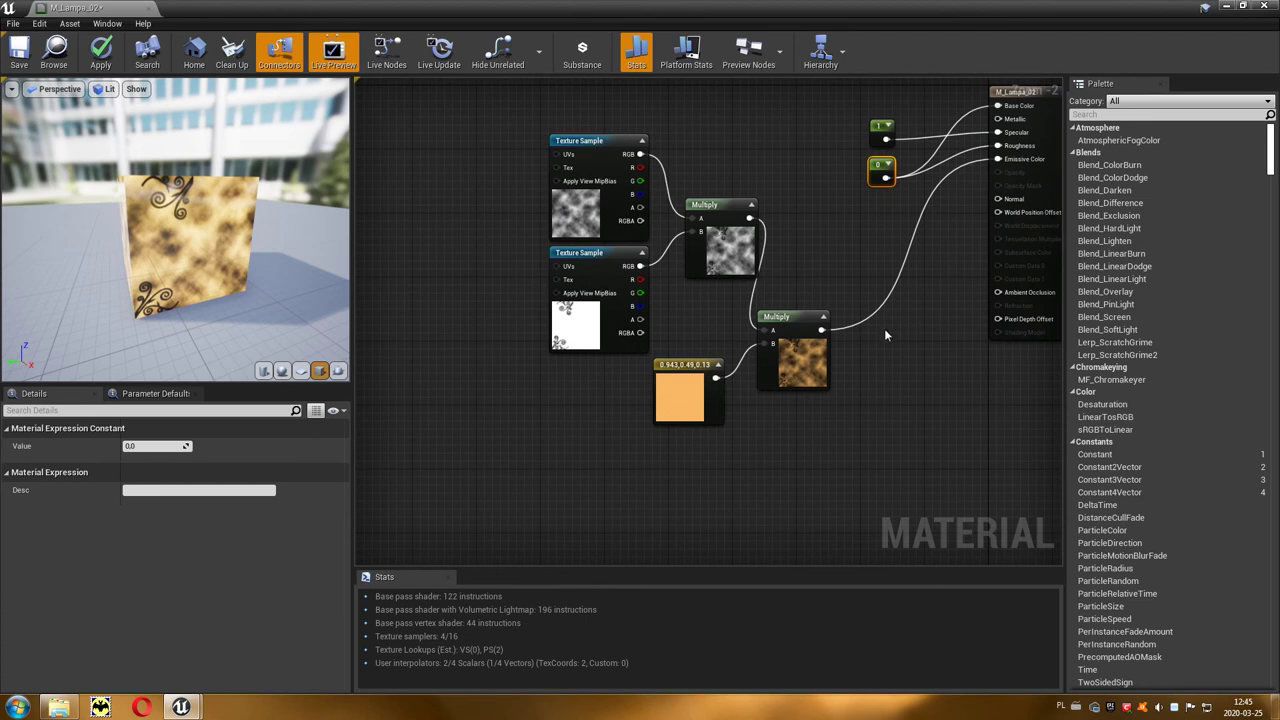
click(889, 338)
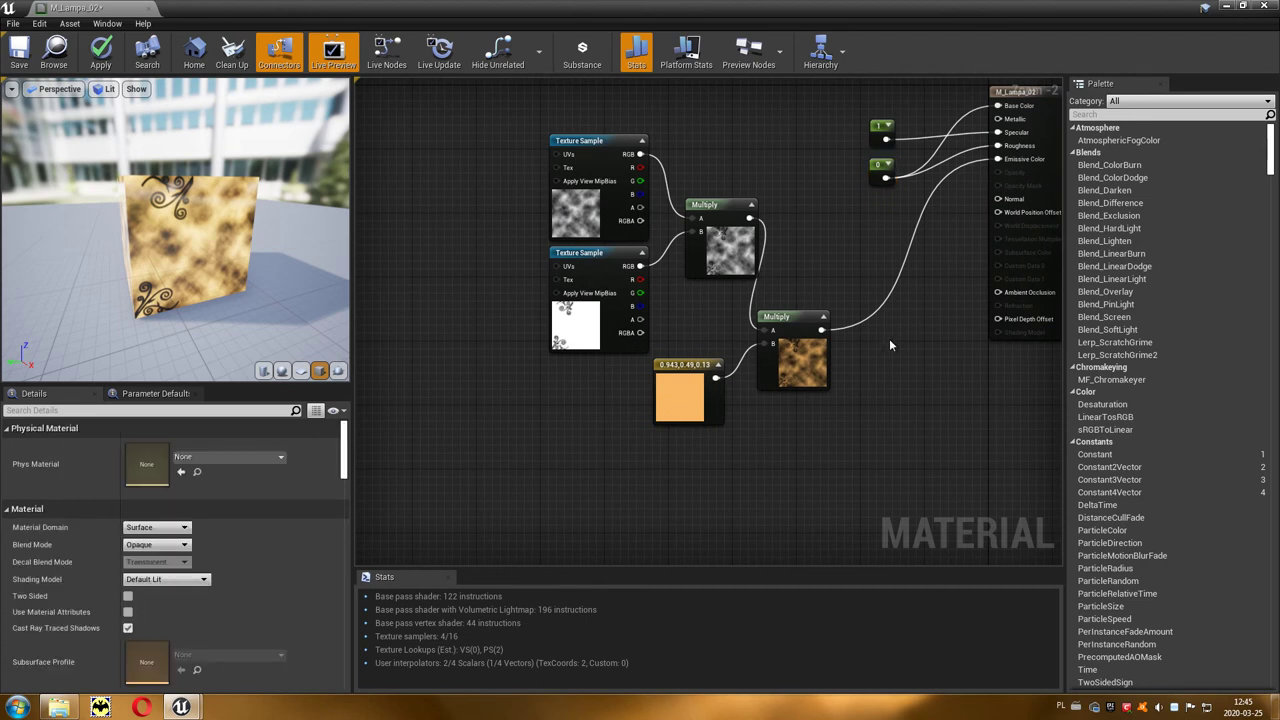
click(889, 338)
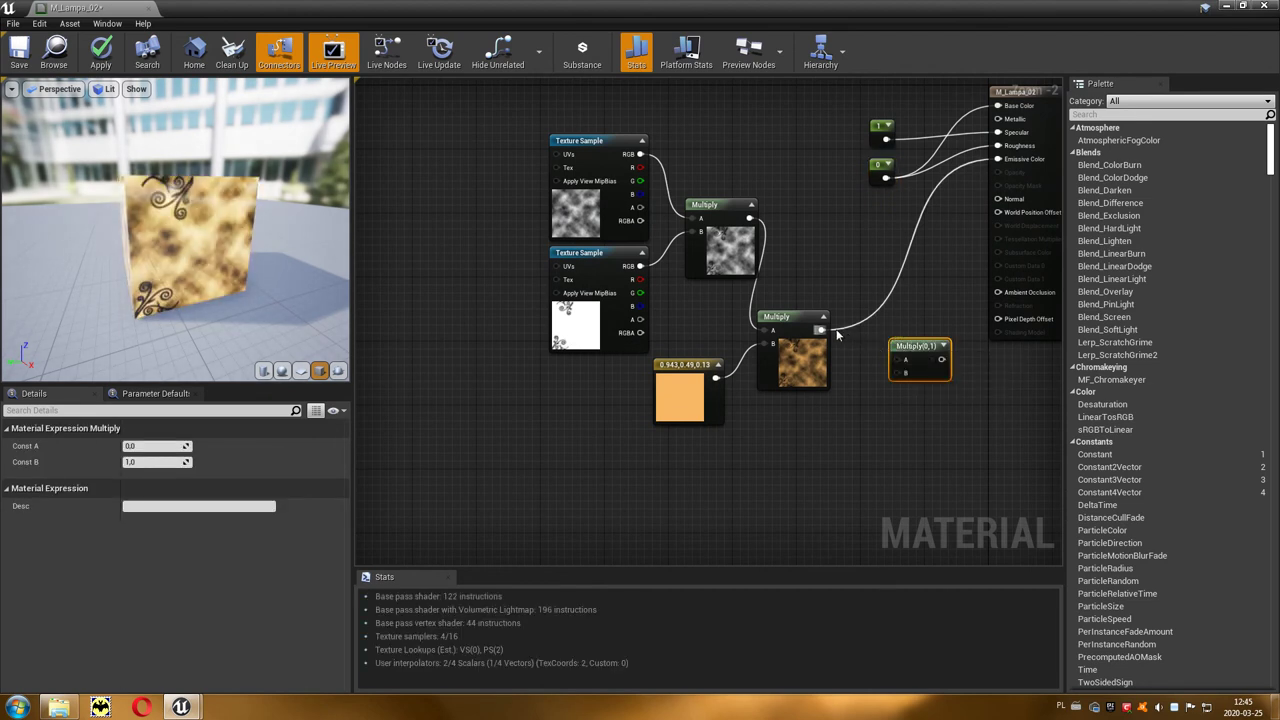
Multiply the tinted texture result by 10 and feed it into Emissive Color.
drag(822, 330, 906, 360)
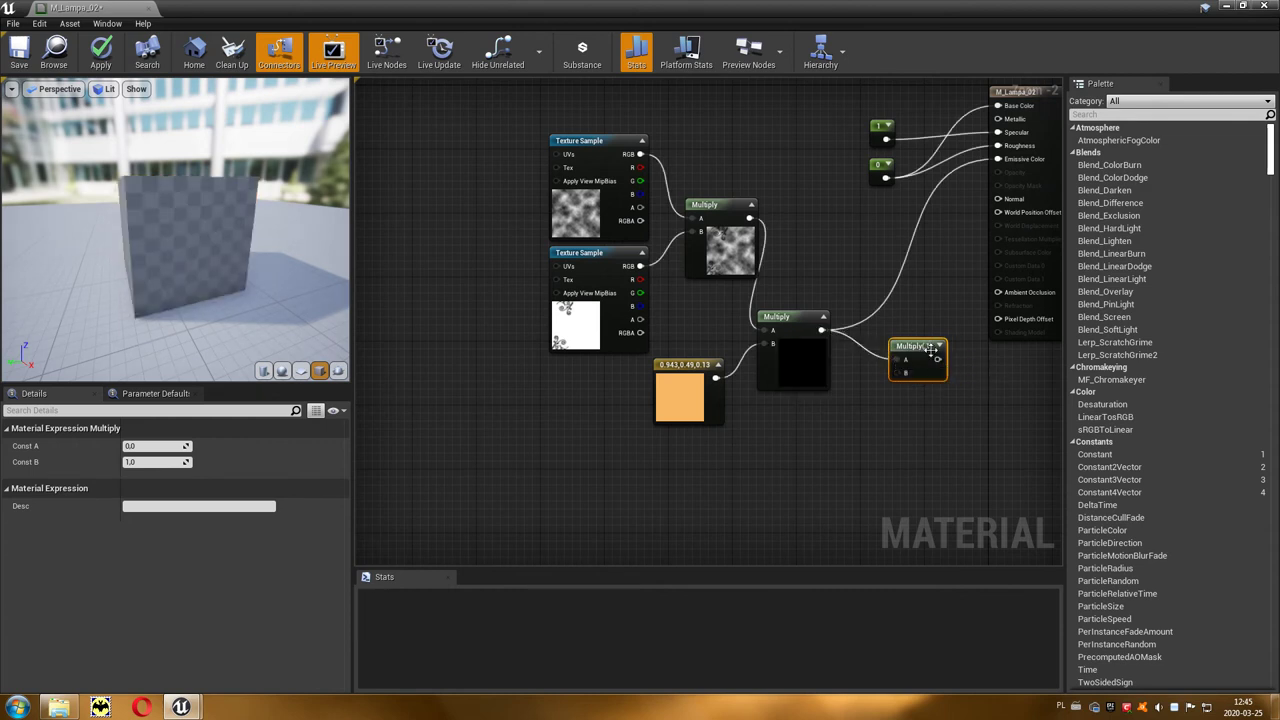
scroll(929, 349, up, 2)
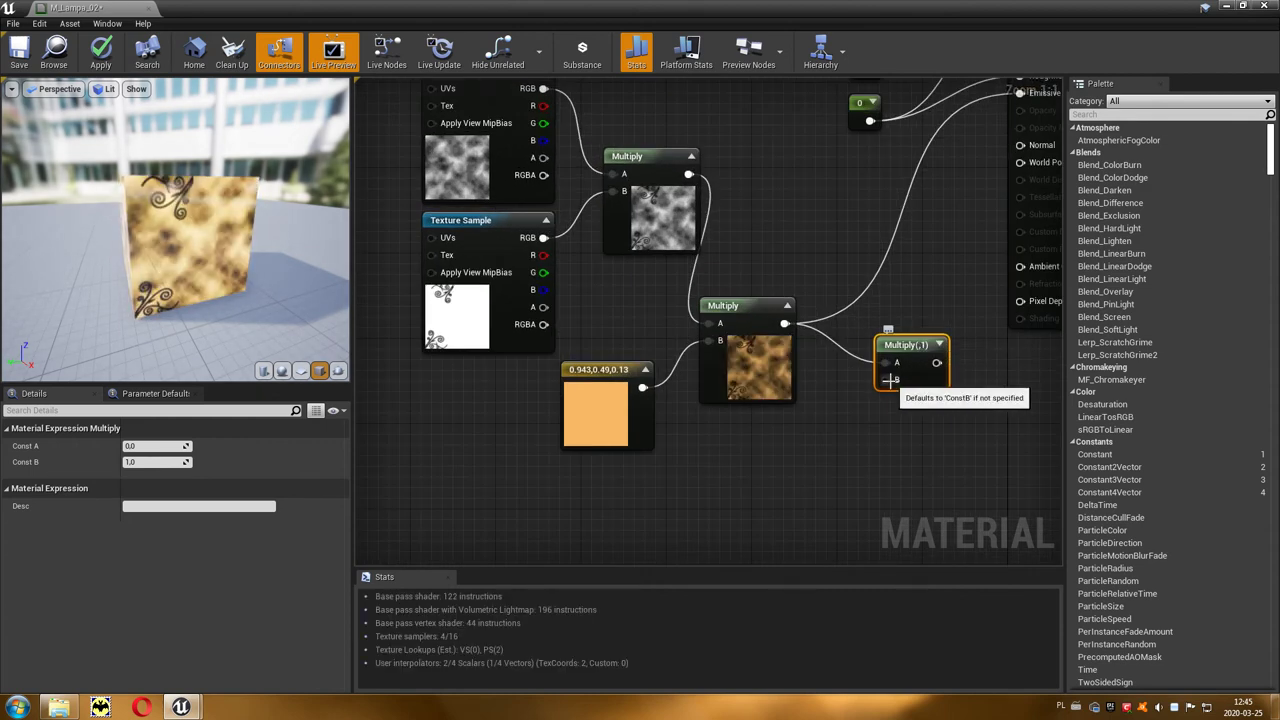
click(160, 462)
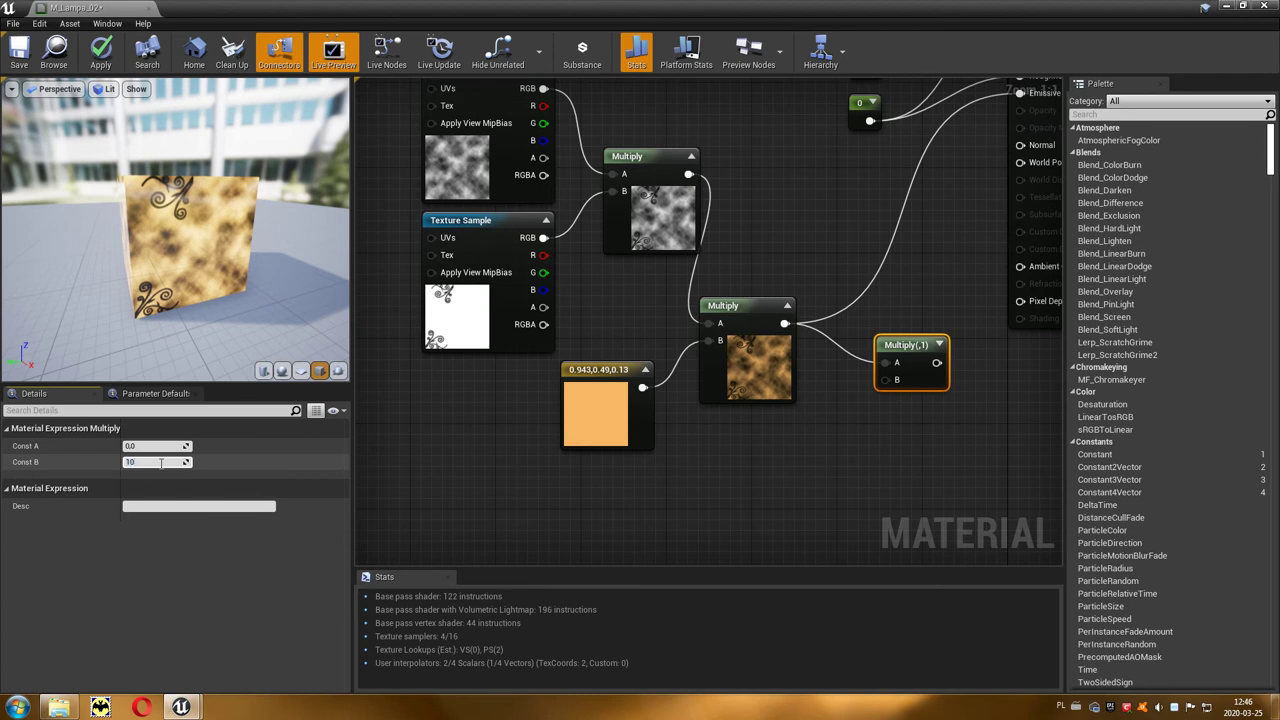
key(Return)
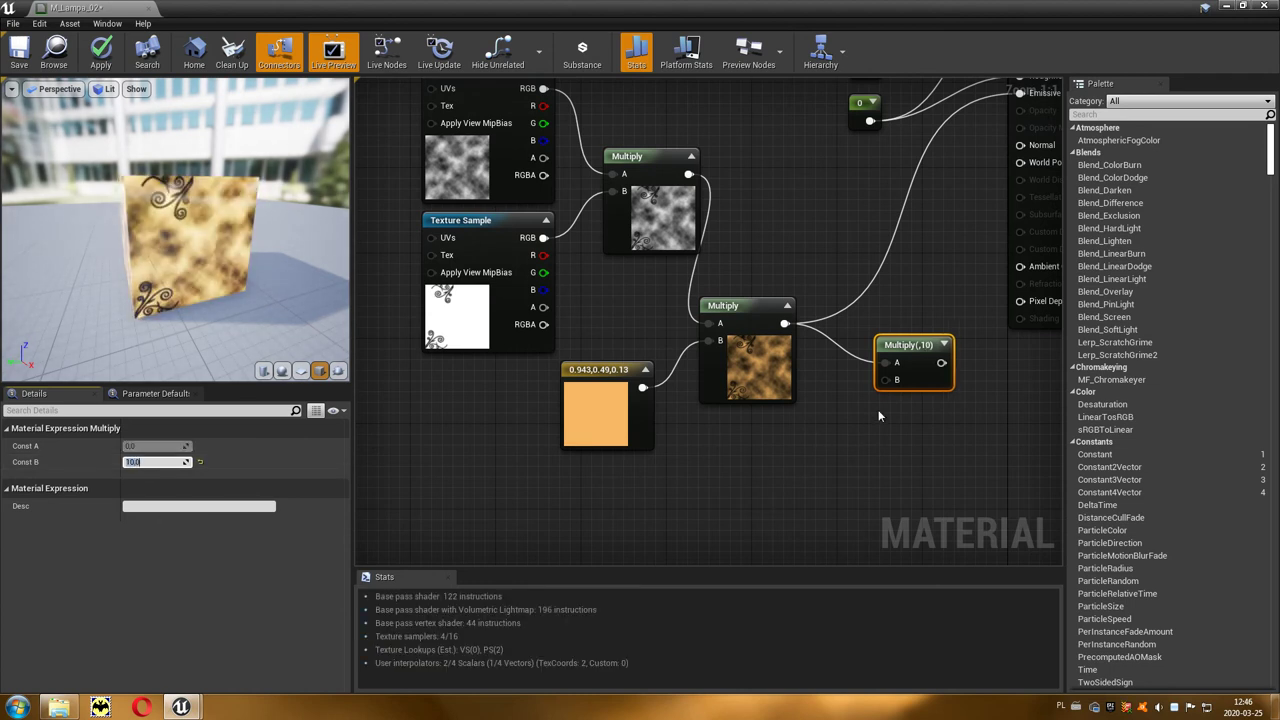
mouse_move(941, 362)
mouse_down()
mouse_move(1020, 101)
mouse_move(1021, 166)
mouse_up()
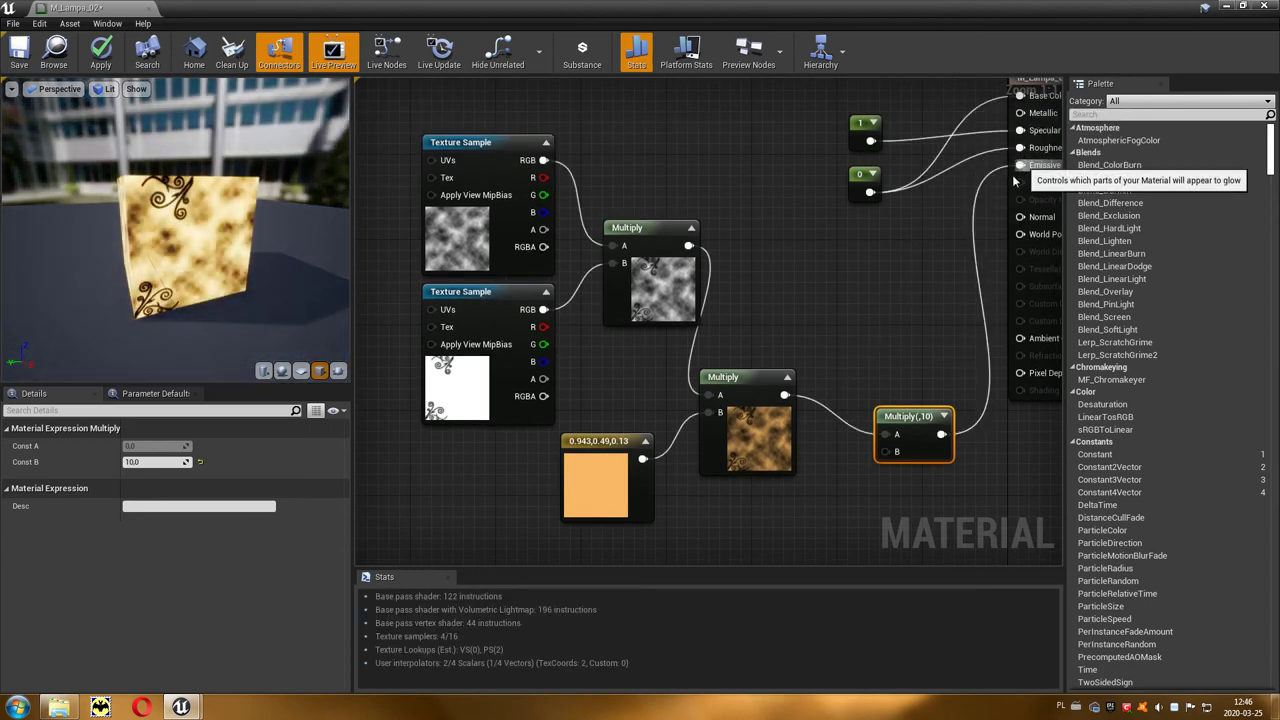
right_drag(843, 286, 1022, 332)
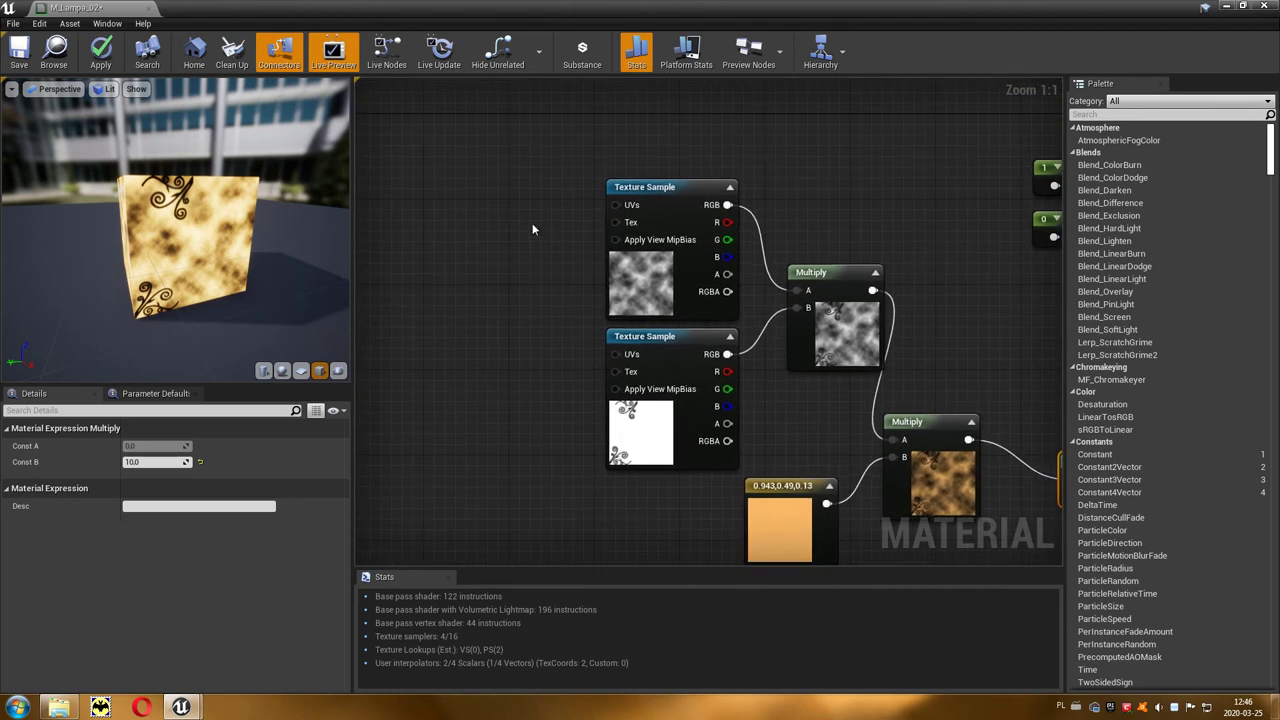
right_drag(532, 229, 670, 248)
right_click(578, 258)
Add a TexCoord node to the noise texture's UVs with U and V tiling 0.1.
text(coo)
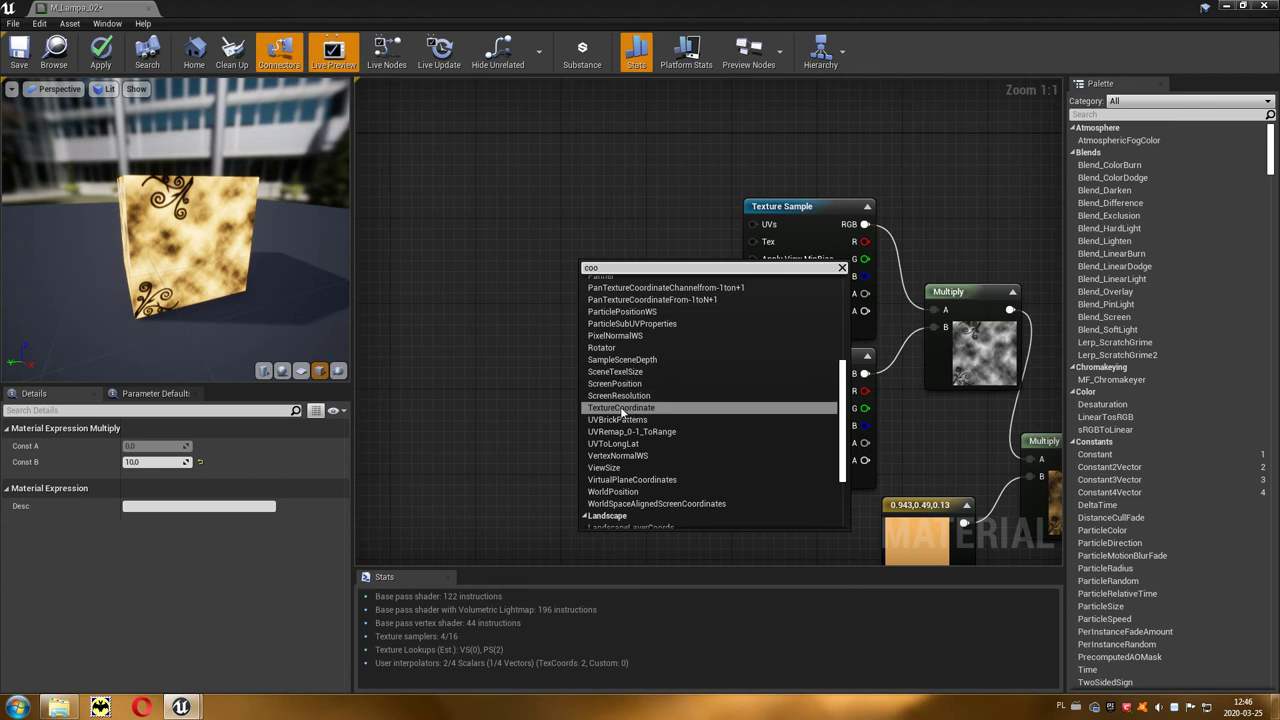
click(652, 410)
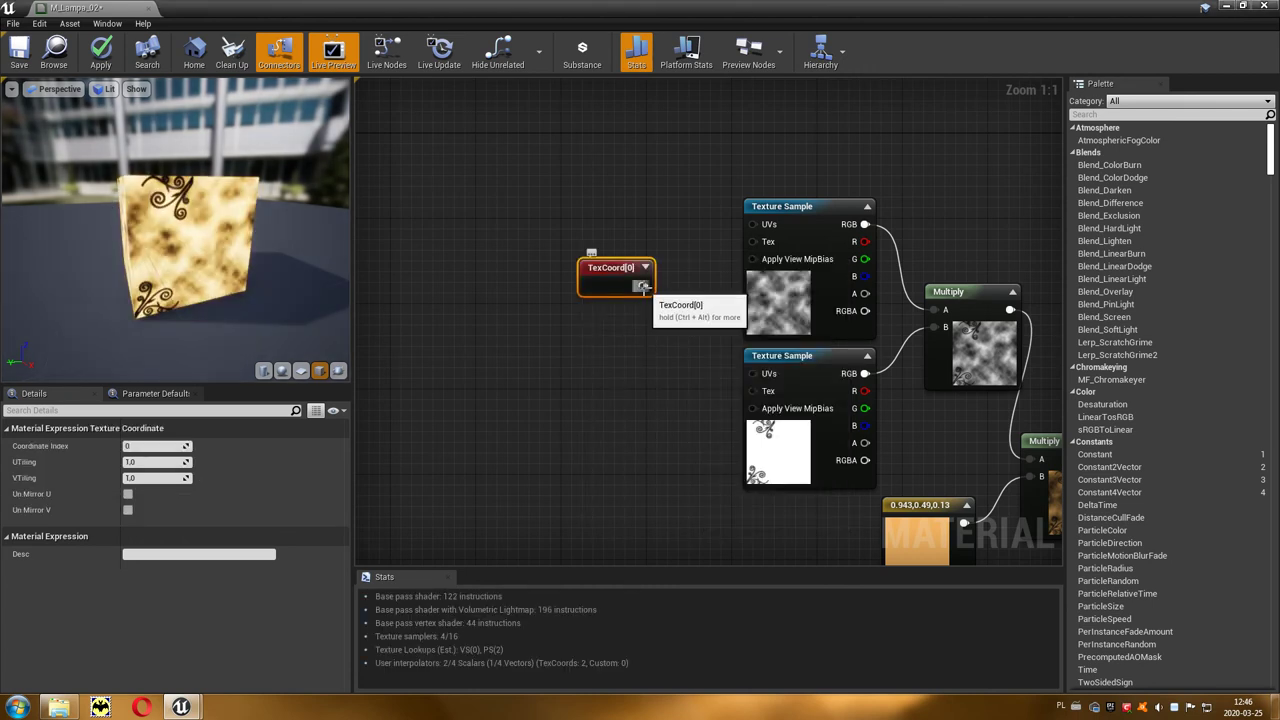
drag(750, 228, 754, 225)
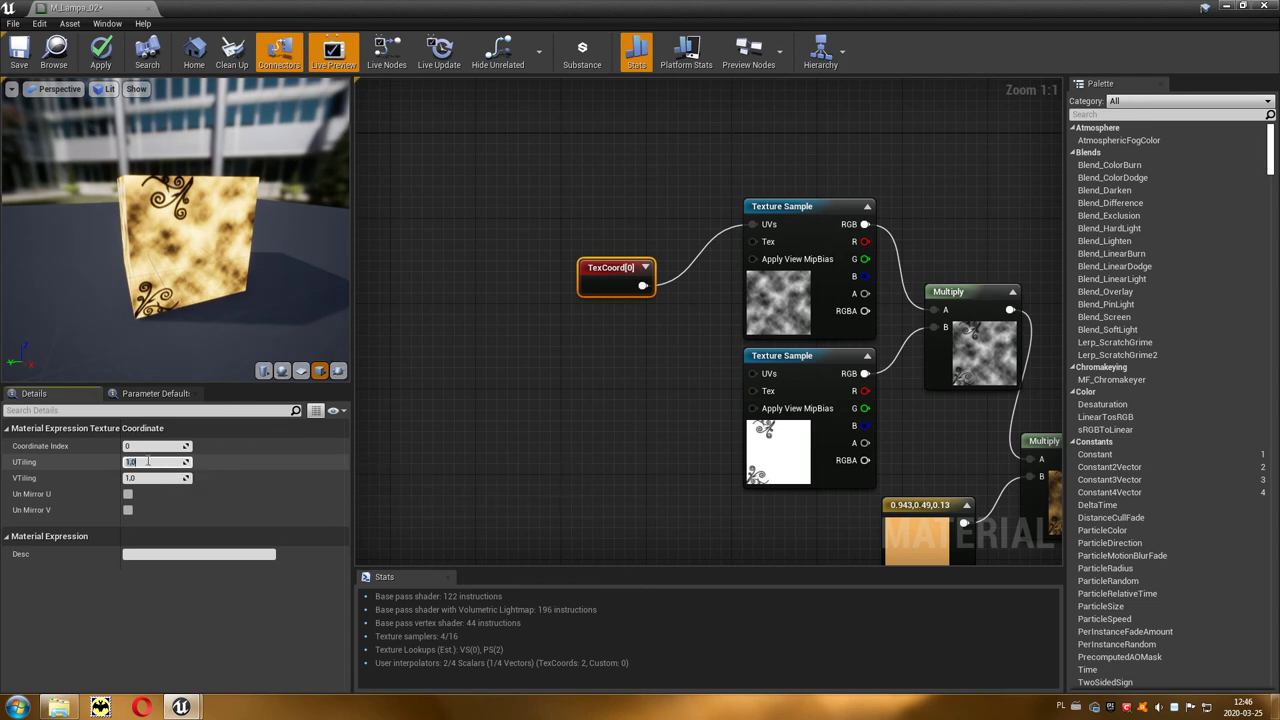
click(157, 461)
text(2)
key(Tab)
text(2)
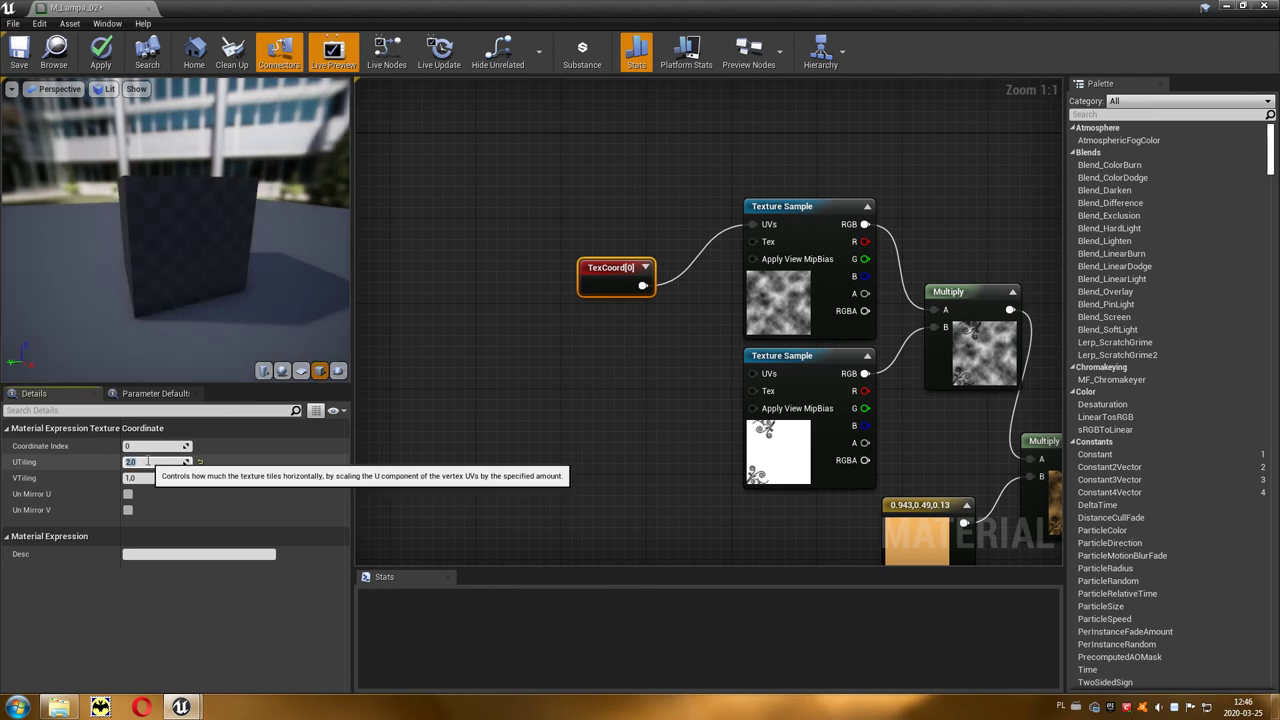
key(Return)
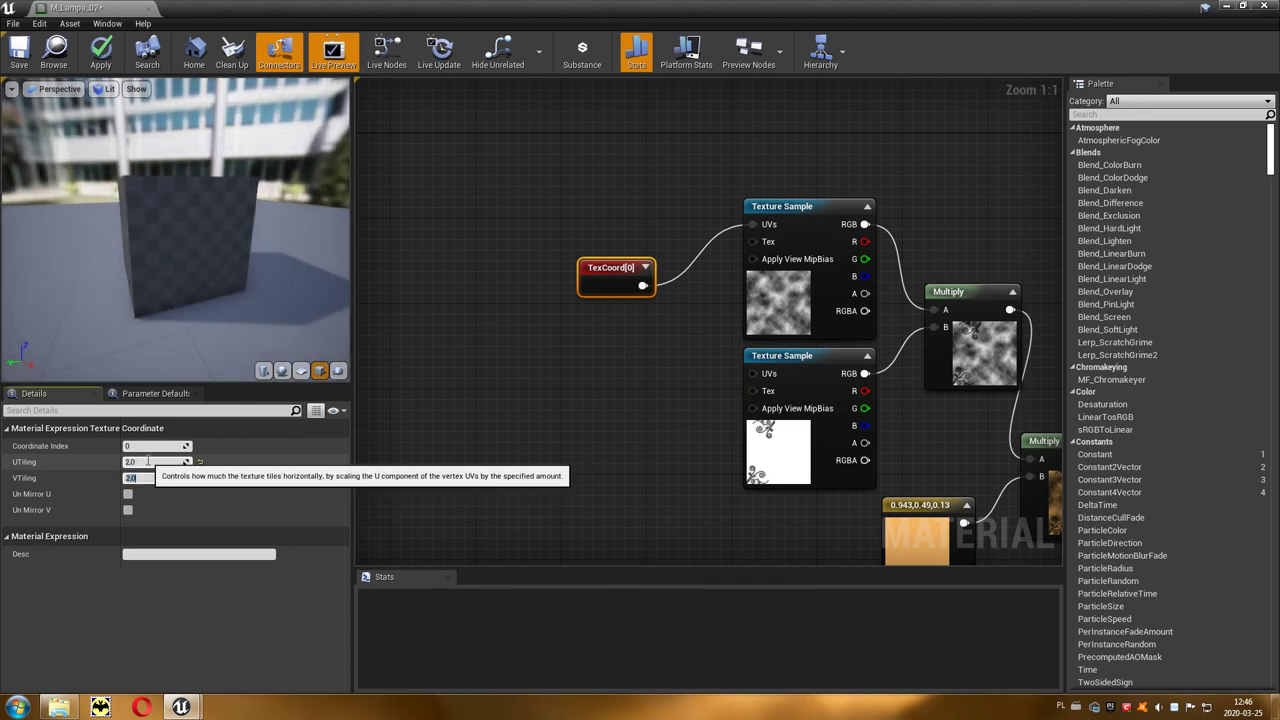
click(148, 461)
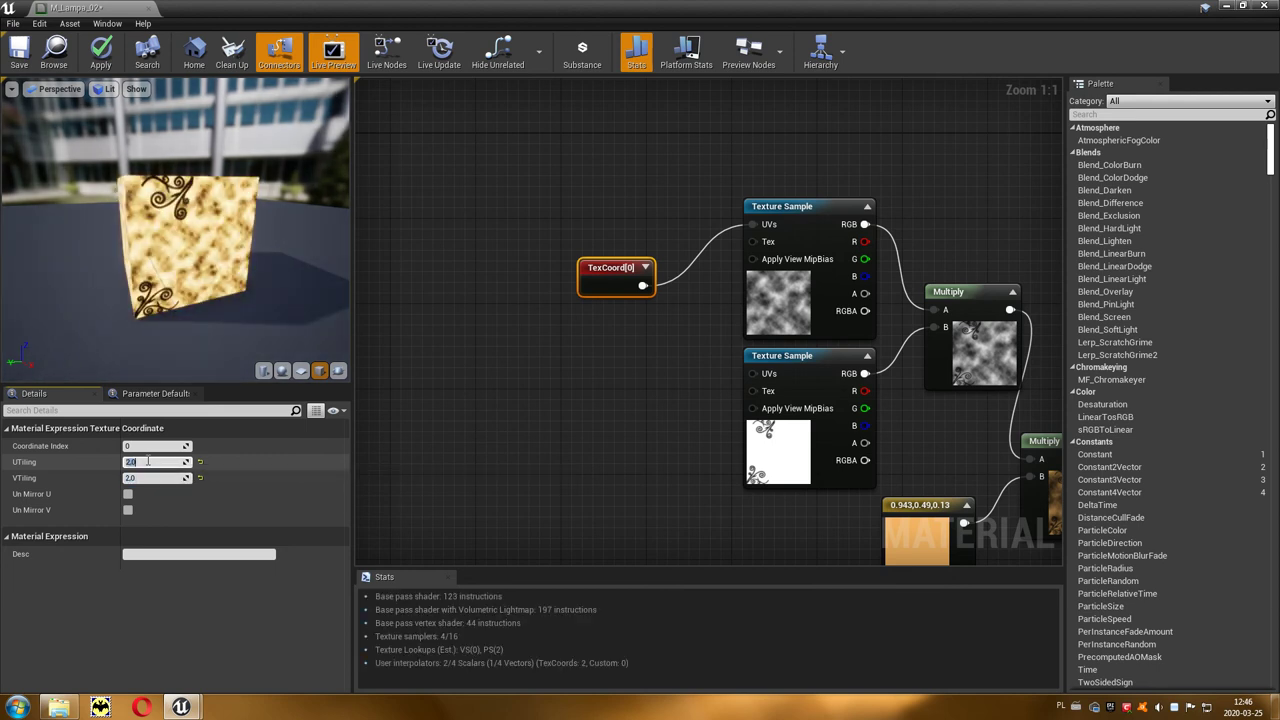
text(3,1)
key(Tab)
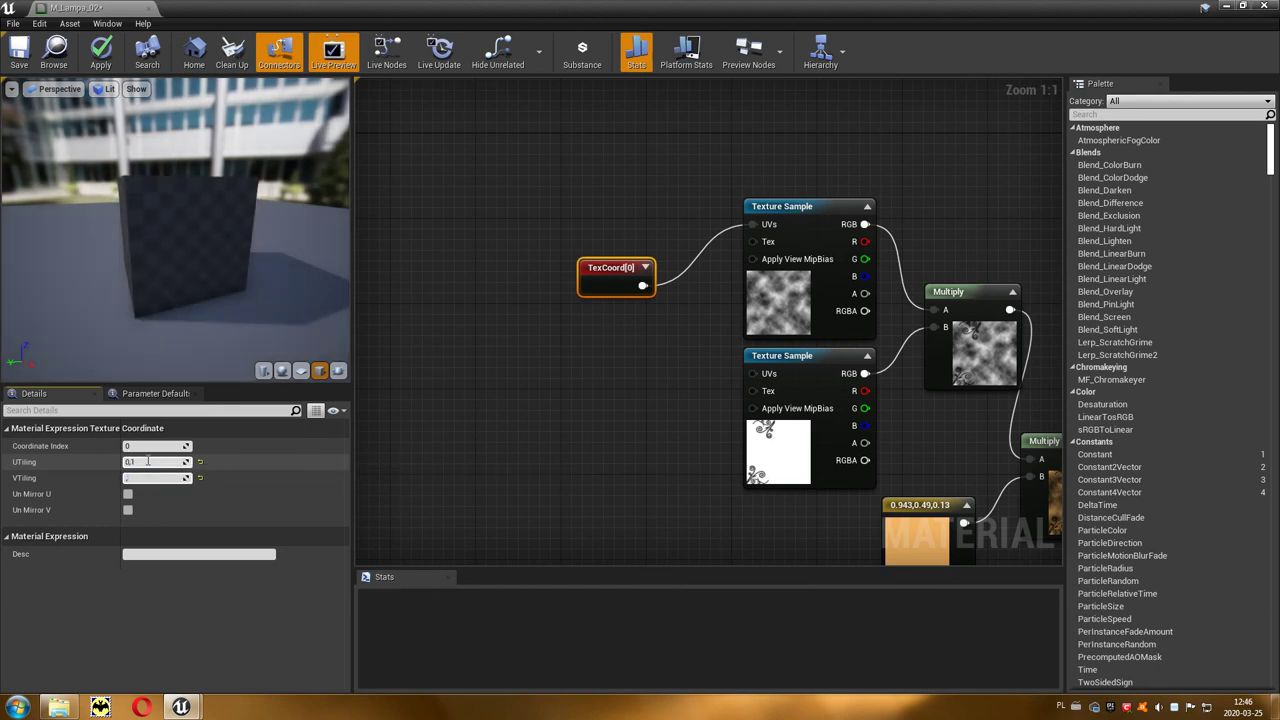
text(0)
key(Return)
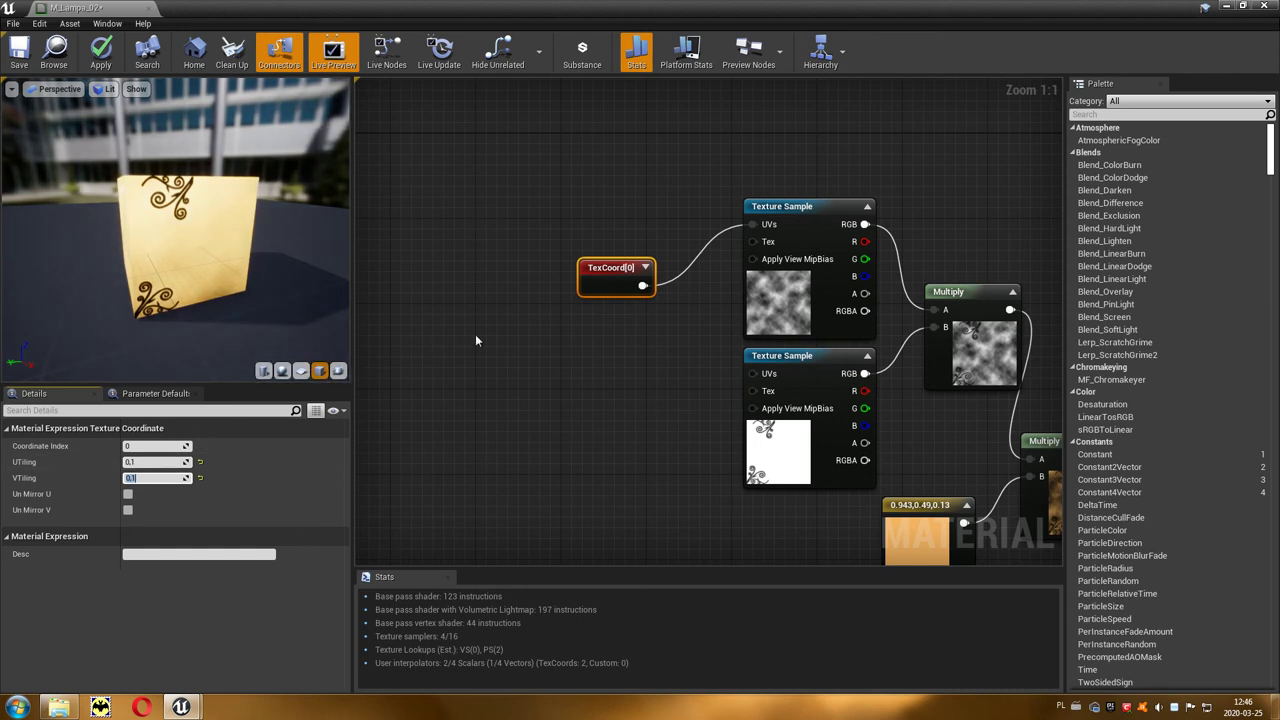
right_click(525, 220)
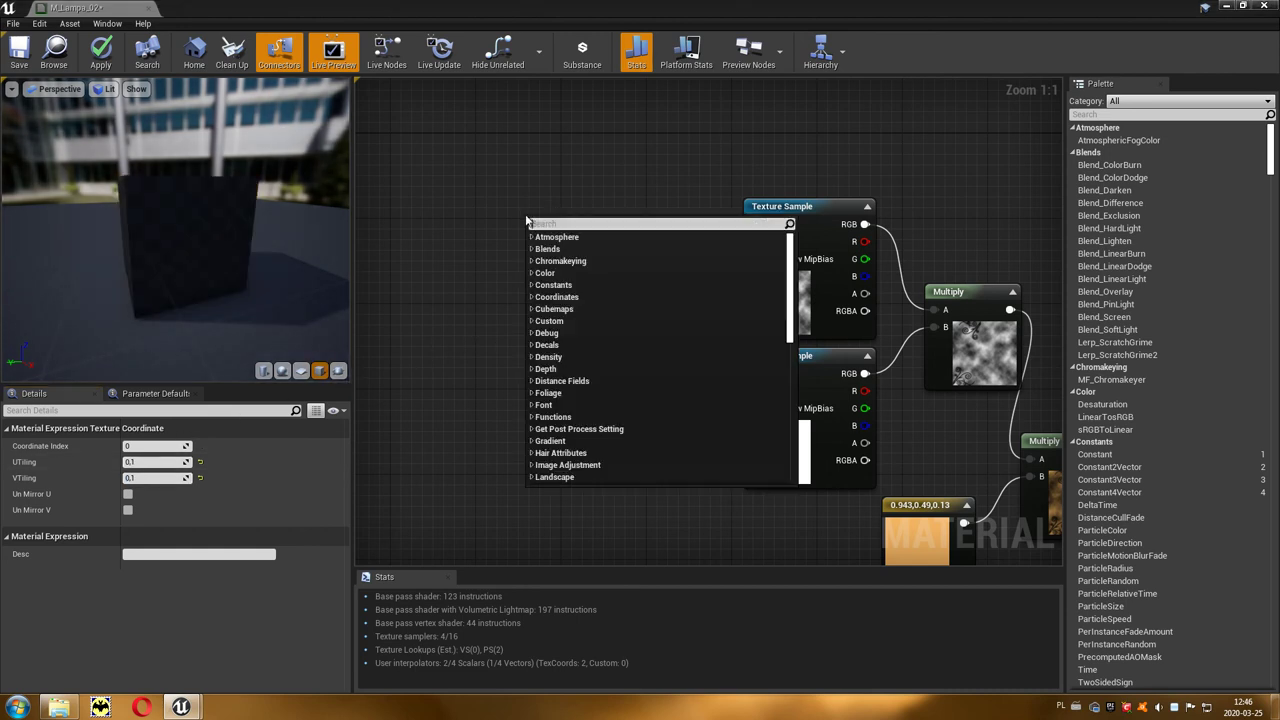
Insert a Panner node between TexCoord and the upper texture's UVs.
text(pann)
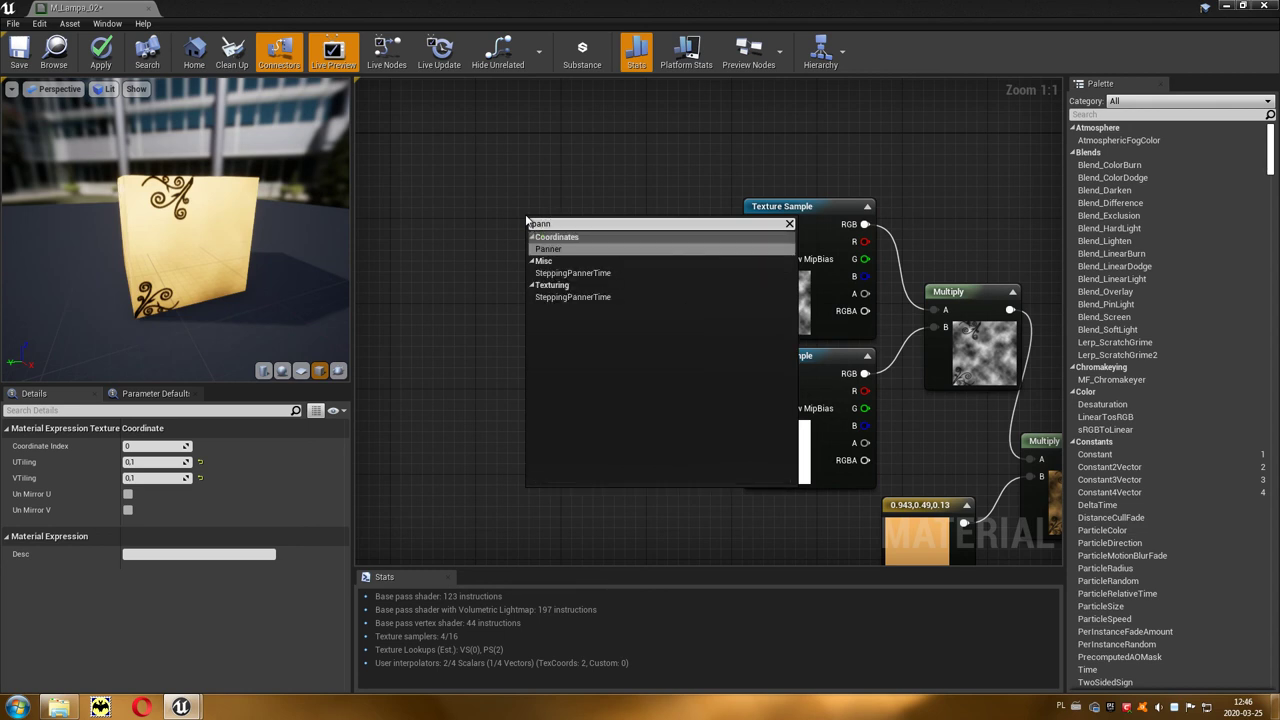
click(557, 250)
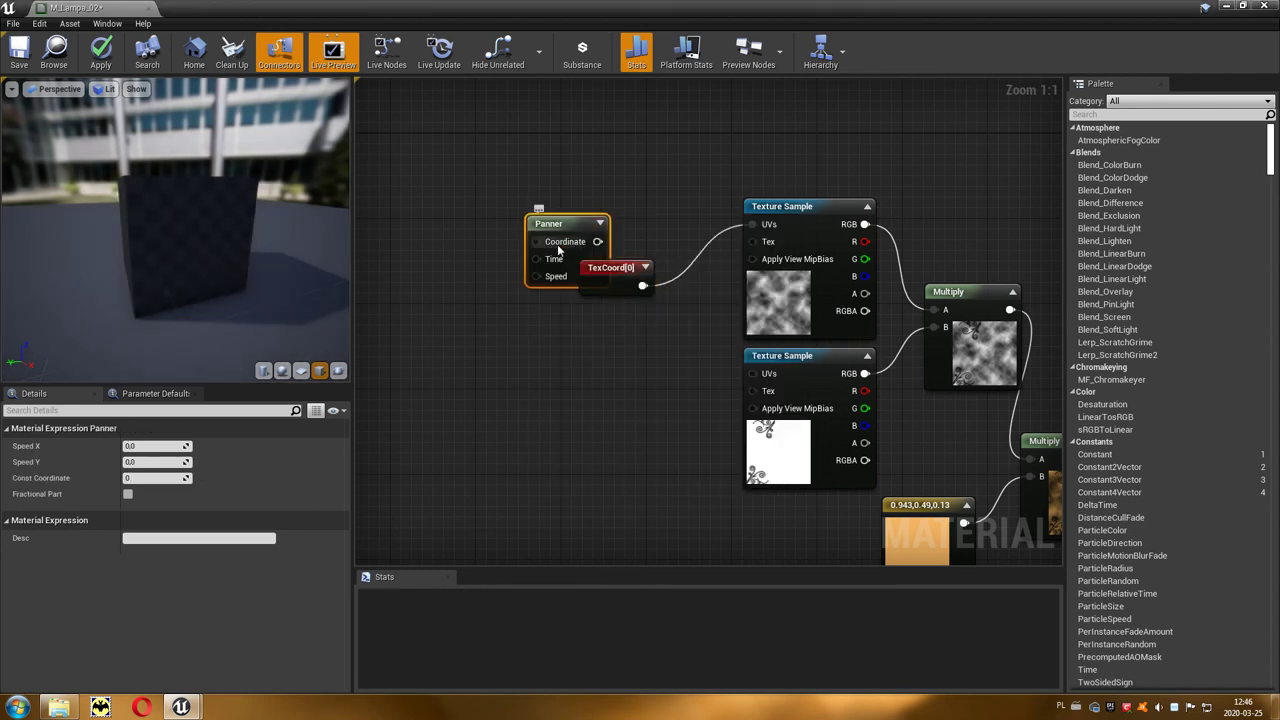
drag(566, 228, 598, 201)
drag(593, 267, 510, 281)
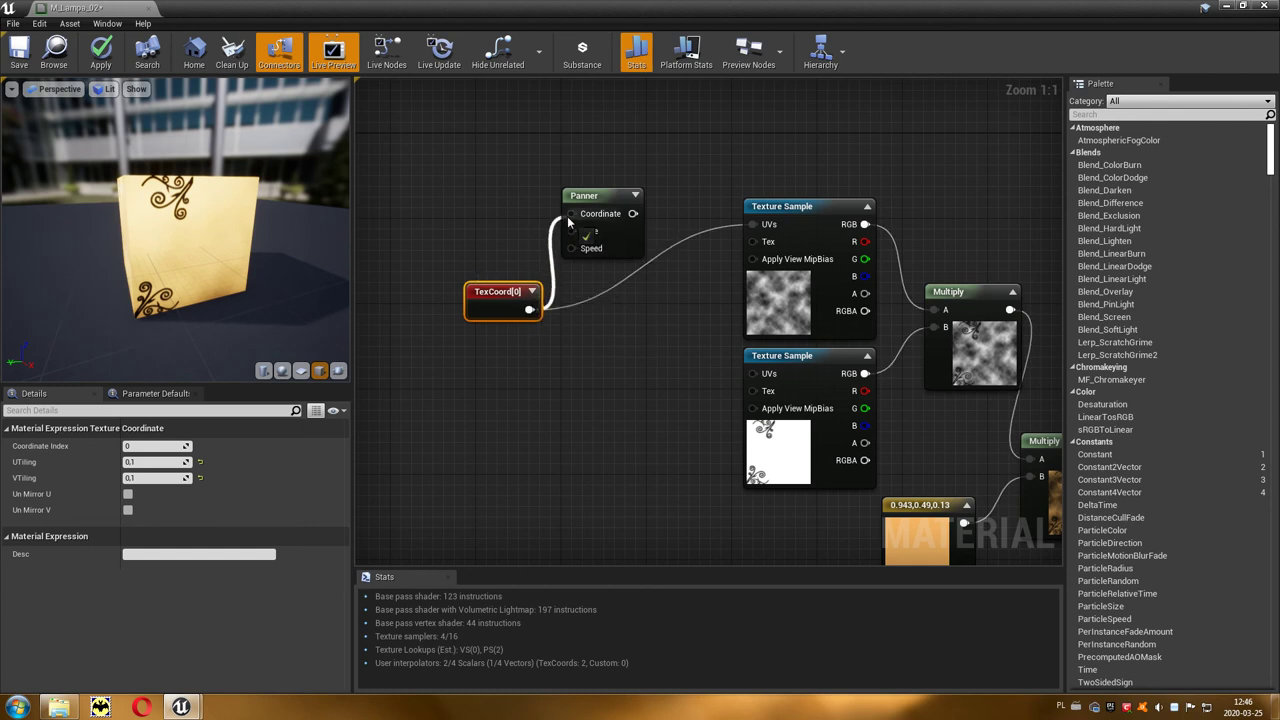
drag(568, 222, 571, 215)
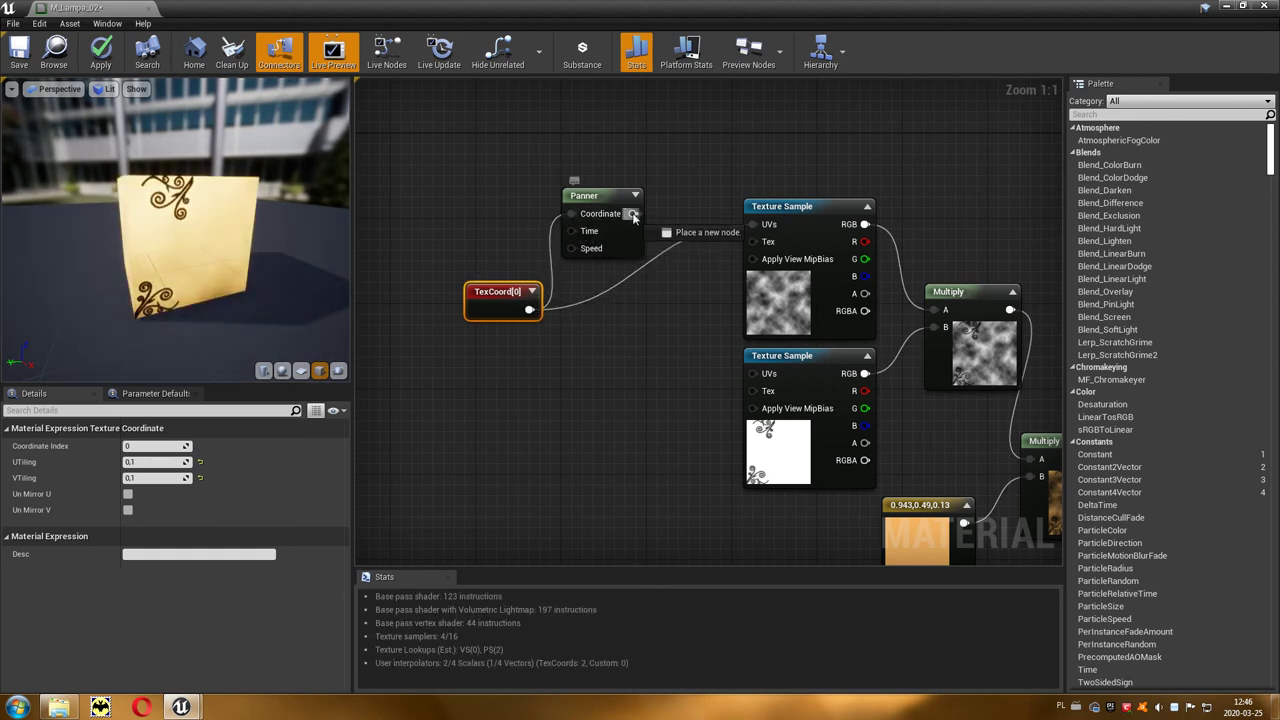
drag(757, 230, 757, 226)
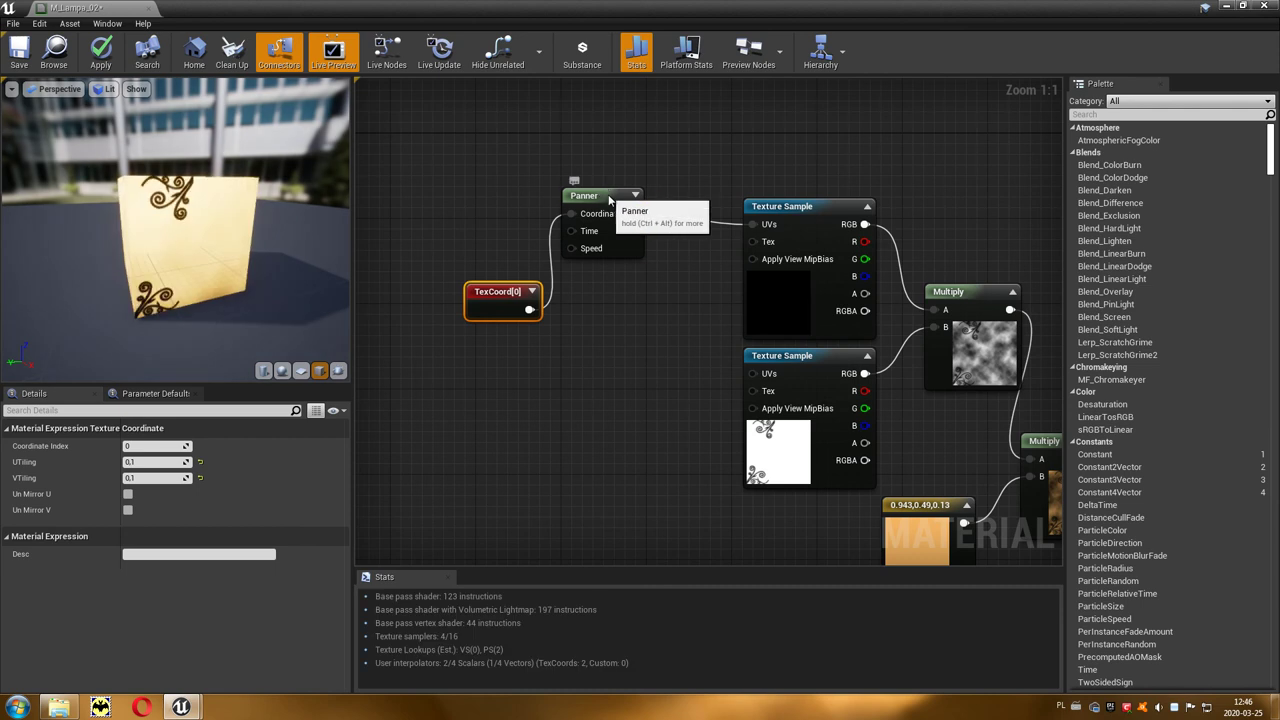
drag(605, 200, 647, 223)
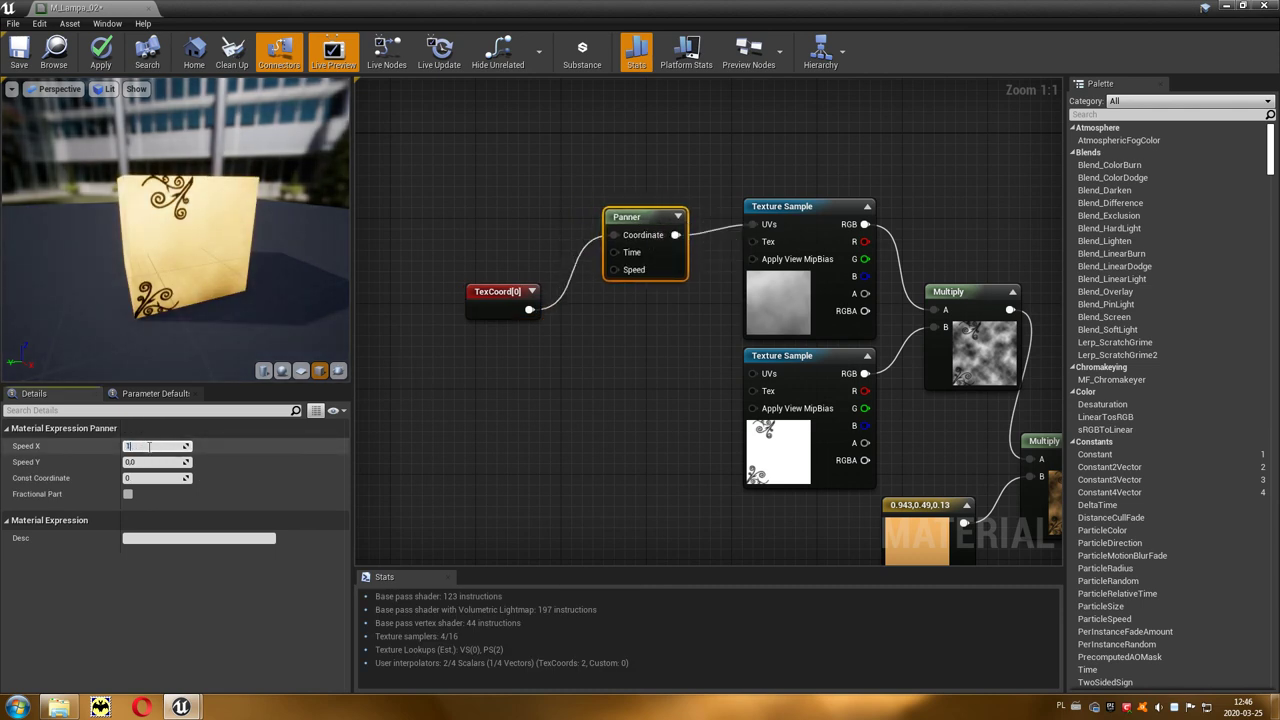
Set the Panner speed to 1.0 in X and Y and apply the material.
key(Return)
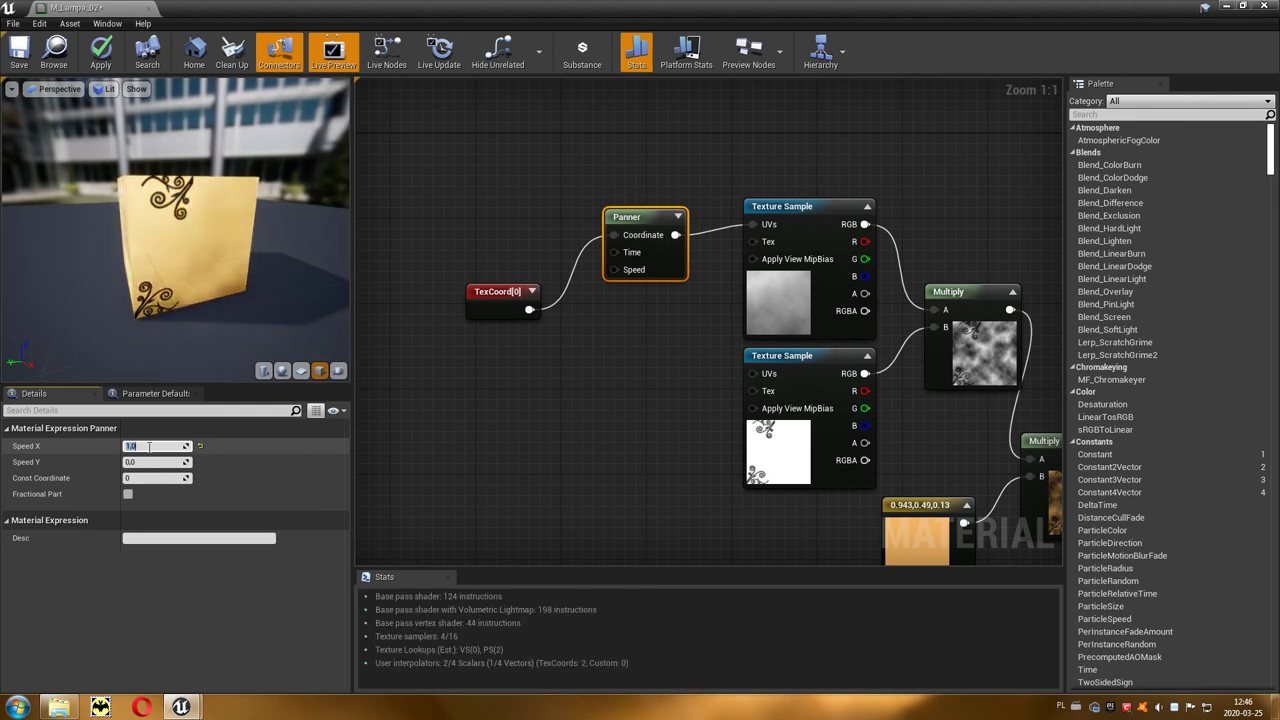
click(145, 462)
text(1)
key(Return)
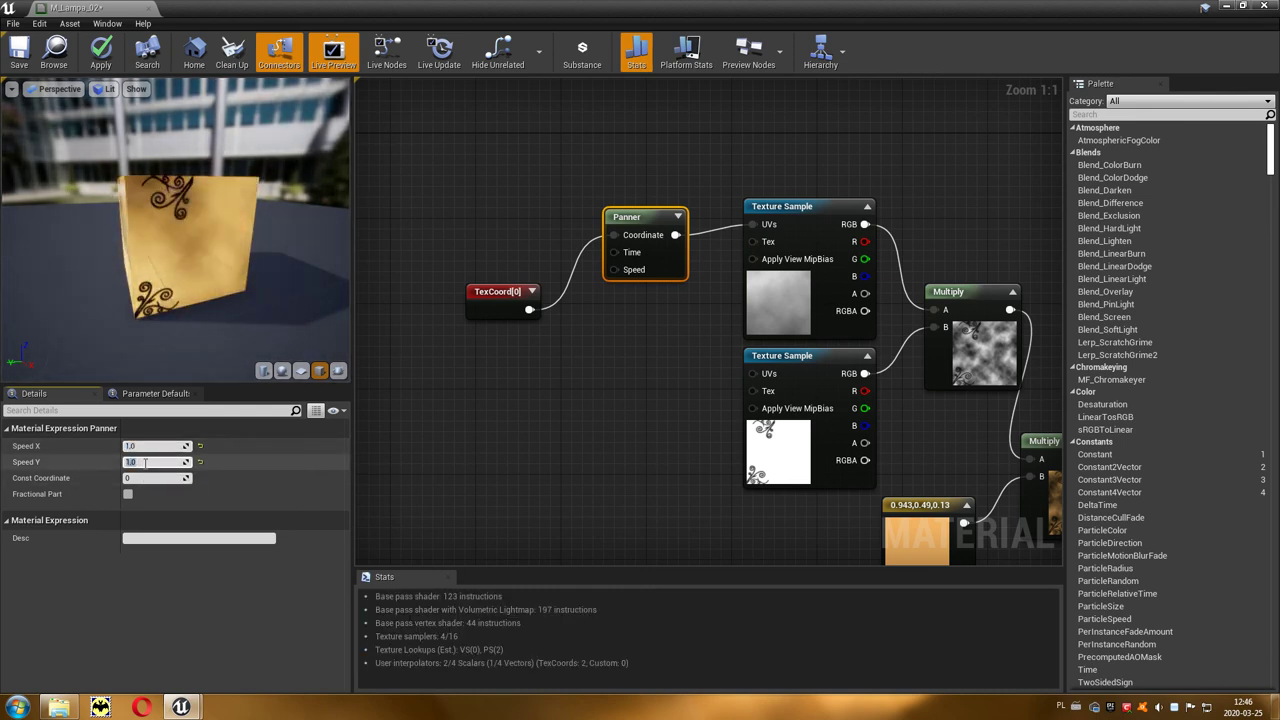
click(100, 64)
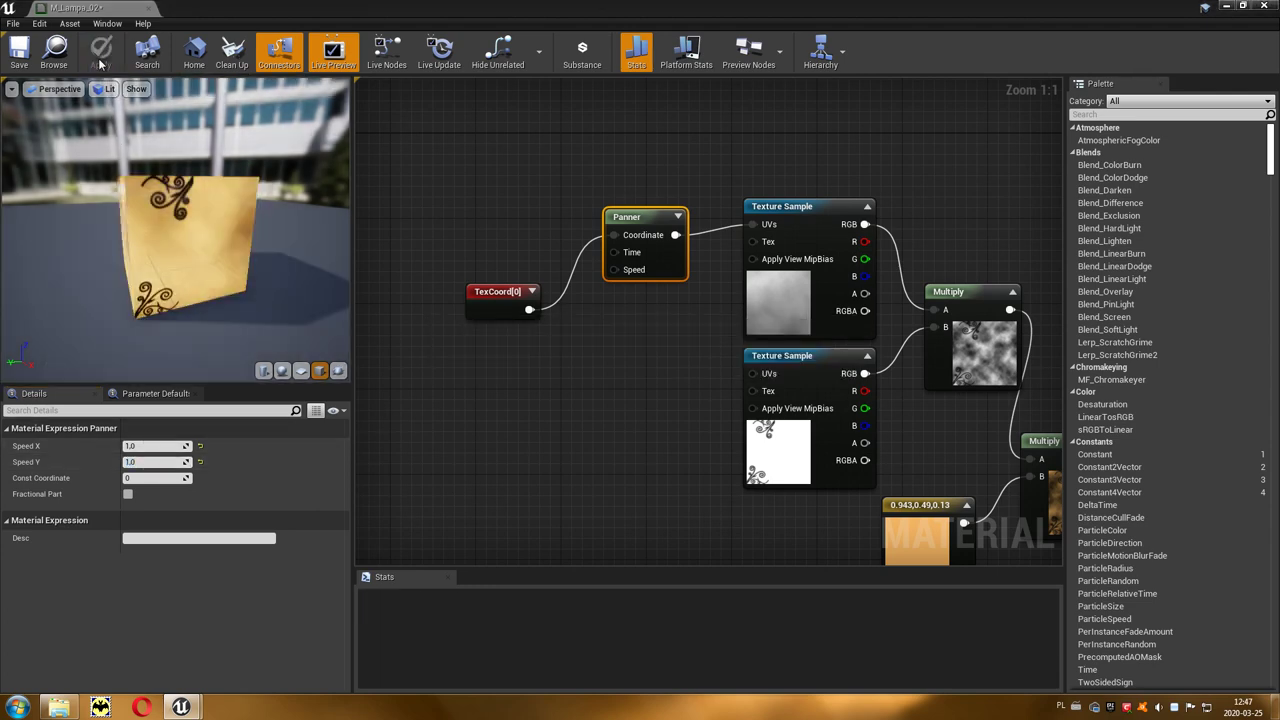
drag(474, 14, 745, 484)
Assign M_Lampa_02 to the lantern's panels and view the amber glow down the corridor.
mouse_move(121, 598)
mouse_down()
mouse_move(588, 371)
mouse_move(608, 336)
mouse_up()
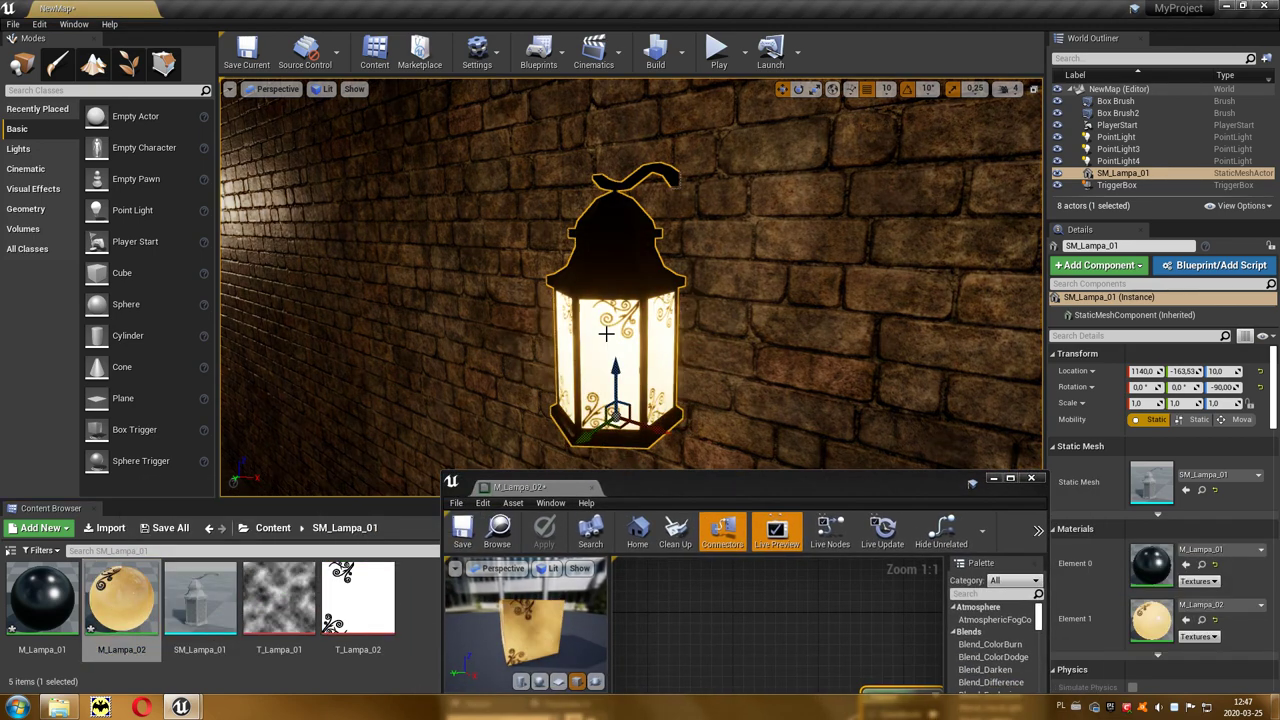
key(Escape)
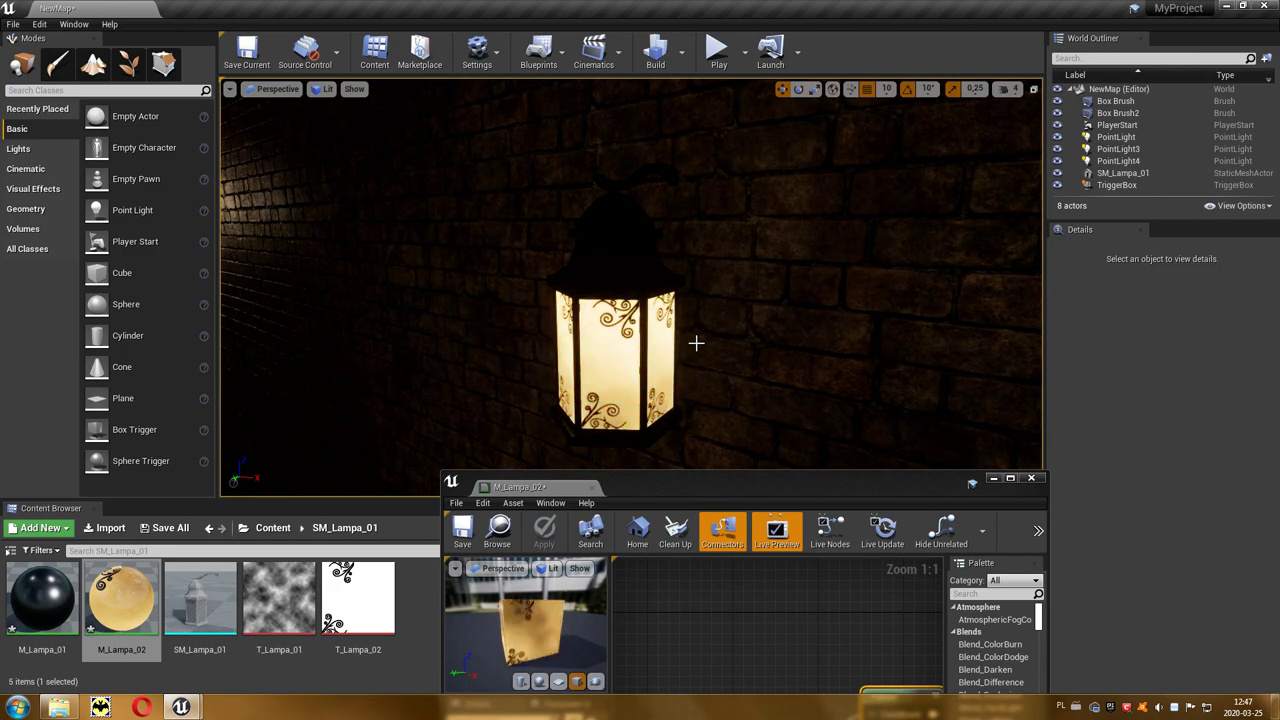
drag(696, 343, 690, 420)
drag(696, 343, 696, 343)
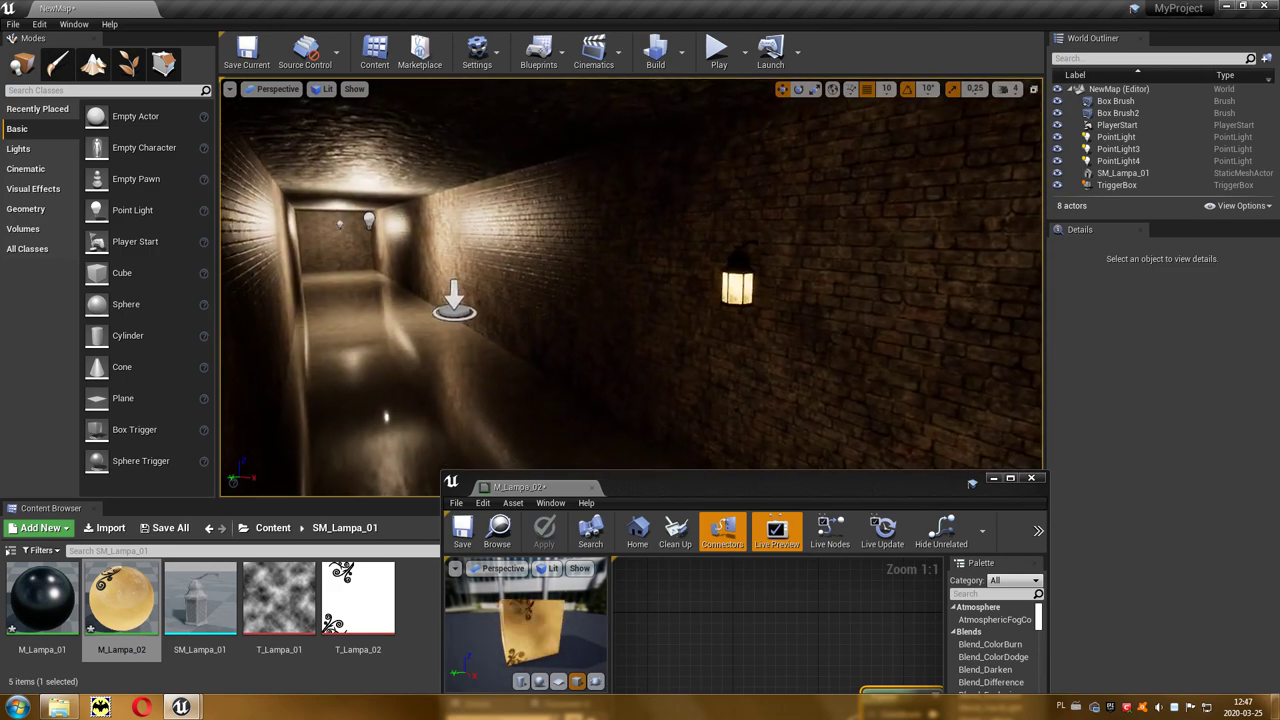